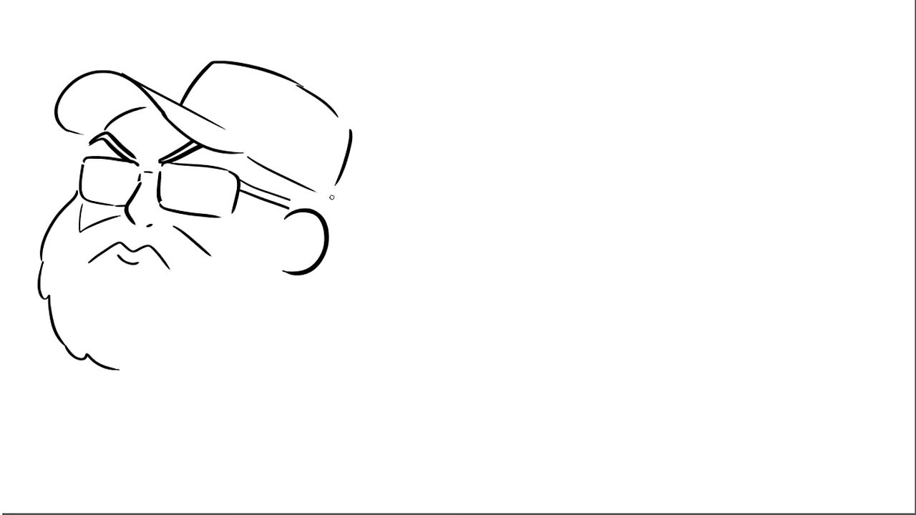
- Draw a large, slightly tilted oval in dark line for the dog's head
{"action": "left_click_drag", "start_coordinate": [380, 146], "coordinate": [434, 199]}
{"action": "mouse_move", "coordinate": [470, 161]}
{"action": "left_mouse_down"}
{"action": "mouse_move", "coordinate": [548, 171]}
{"action": "mouse_move", "coordinate": [441, 249]}
{"action": "left_mouse_up"}
{"action": "left_click_drag", "start_coordinate": [362, 238], "coordinate": [385, 309]}
{"action": "left_click_drag", "start_coordinate": [384, 317], "coordinate": [437, 350]}
{"action": "left_click_drag", "start_coordinate": [560, 228], "coordinate": [451, 340]}
{"action": "left_click_drag", "start_coordinate": [422, 71], "coordinate": [517, 43]}
{"action": "left_click_drag", "start_coordinate": [539, 56], "coordinate": [594, 200]}
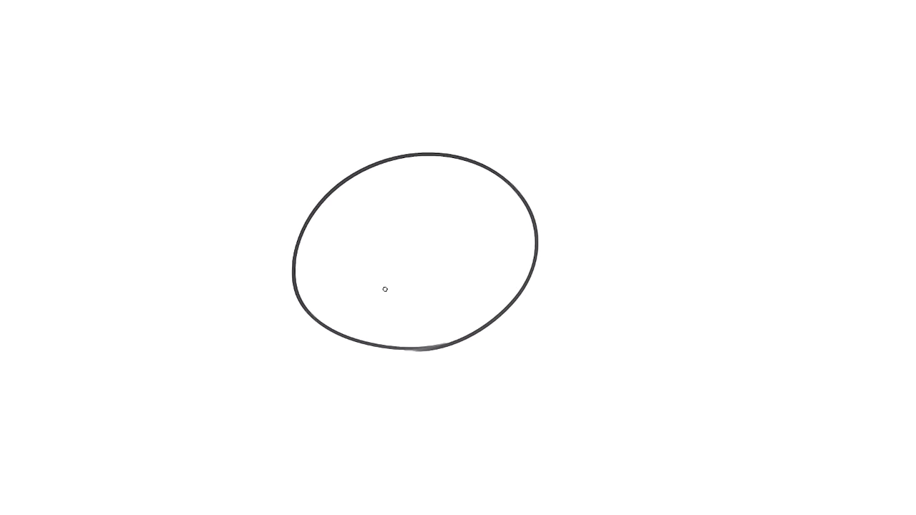
- Add two small pointed ears at the upper sides of the head, open to the head where the right ear joins
{"action": "mouse_move", "coordinate": [326, 194]}
{"action": "left_mouse_down"}
{"action": "mouse_move", "coordinate": [326, 154]}
{"action": "mouse_move", "coordinate": [337, 147]}
{"action": "mouse_move", "coordinate": [327, 157]}
{"action": "mouse_move", "coordinate": [353, 173]}
{"action": "left_mouse_up"}
{"action": "mouse_move", "coordinate": [496, 163]}
{"action": "left_mouse_down"}
{"action": "mouse_move", "coordinate": [532, 162]}
{"action": "mouse_move", "coordinate": [536, 152]}
{"action": "mouse_move", "coordinate": [525, 155]}
{"action": "mouse_move", "coordinate": [515, 183]}
{"action": "mouse_move", "coordinate": [538, 150]}
{"action": "mouse_move", "coordinate": [526, 153]}
{"action": "mouse_move", "coordinate": [518, 183]}
{"action": "mouse_move", "coordinate": [335, 173]}
{"action": "mouse_move", "coordinate": [336, 191]}
{"action": "mouse_move", "coordinate": [469, 155]}
{"action": "mouse_move", "coordinate": [502, 173]}
{"action": "mouse_move", "coordinate": [509, 189]}
{"action": "left_mouse_up"}
{"action": "key", "text": "ctrl+z"}
{"action": "key", "text": "ctrl+z"}
{"action": "key", "text": "ctrl+z"}
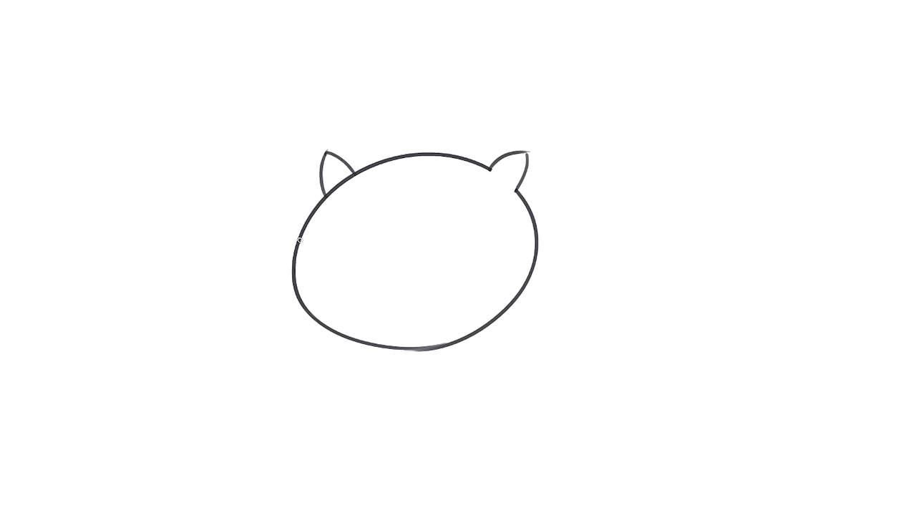
- Redraw both lower cheeks as fuller curves and erase the old oval line inside them
{"action": "left_click_drag", "start_coordinate": [301, 233], "coordinate": [367, 332]}
{"action": "key", "text": "ctrl+z"}
{"action": "mouse_move", "coordinate": [299, 236]}
{"action": "left_mouse_down"}
{"action": "mouse_move", "coordinate": [327, 333]}
{"action": "mouse_move", "coordinate": [364, 342]}
{"action": "left_mouse_up"}
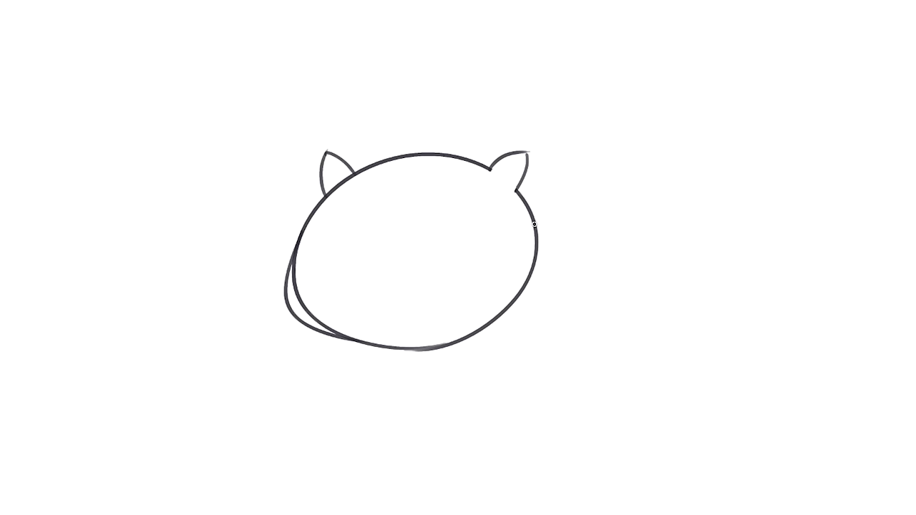
{"action": "left_click_drag", "start_coordinate": [533, 224], "coordinate": [456, 342]}
{"action": "key", "text": "ctrl+z"}
{"action": "mouse_move", "coordinate": [535, 228]}
{"action": "left_mouse_down"}
{"action": "mouse_move", "coordinate": [460, 346]}
{"action": "mouse_move", "coordinate": [429, 350]}
{"action": "left_mouse_up"}
{"action": "mouse_move", "coordinate": [300, 274]}
{"action": "left_mouse_down"}
{"action": "mouse_move", "coordinate": [302, 248]}
{"action": "mouse_move", "coordinate": [294, 285]}
{"action": "mouse_move", "coordinate": [305, 311]}
{"action": "mouse_move", "coordinate": [346, 334]}
{"action": "left_mouse_up"}
{"action": "mouse_move", "coordinate": [530, 262]}
{"action": "left_mouse_down"}
{"action": "mouse_move", "coordinate": [529, 244]}
{"action": "mouse_move", "coordinate": [525, 284]}
{"action": "mouse_move", "coordinate": [502, 314]}
{"action": "mouse_move", "coordinate": [424, 345]}
{"action": "mouse_move", "coordinate": [457, 339]}
{"action": "mouse_move", "coordinate": [416, 343]}
{"action": "left_mouse_up"}
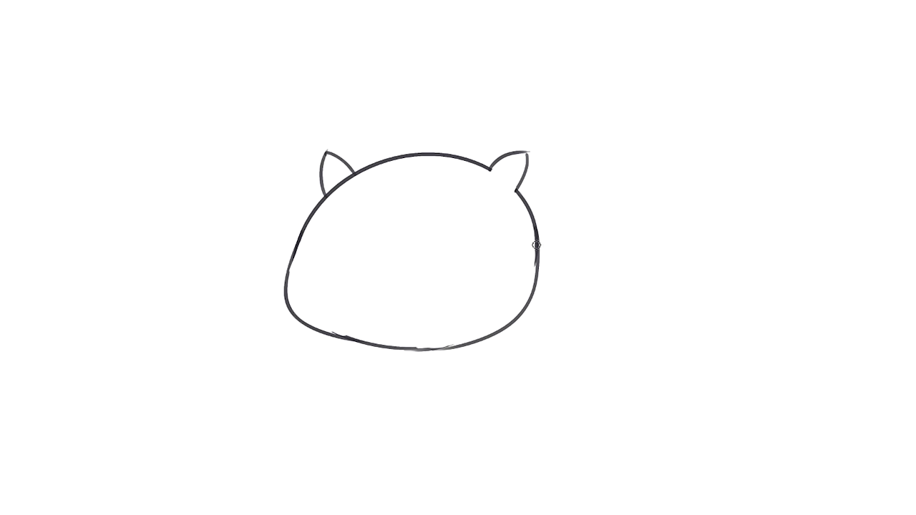
{"action": "left_click_drag", "start_coordinate": [326, 329], "coordinate": [357, 341]}
- Redraw the left cheek as a tighter curve and erase the wider line outside it
{"action": "key", "text": "b"}
{"action": "mouse_move", "coordinate": [533, 224]}
{"action": "left_mouse_down"}
{"action": "mouse_move", "coordinate": [530, 299]}
{"action": "mouse_move", "coordinate": [484, 338]}
{"action": "left_mouse_up"}
{"action": "key", "text": "ctrl+z"}
{"action": "left_click_drag", "start_coordinate": [534, 223], "coordinate": [481, 339]}
{"action": "key", "text": "ctrl+z"}
{"action": "left_click_drag", "start_coordinate": [299, 246], "coordinate": [326, 341]}
{"action": "key", "text": "ctrl+z"}
{"action": "left_click_drag", "start_coordinate": [299, 236], "coordinate": [340, 336]}
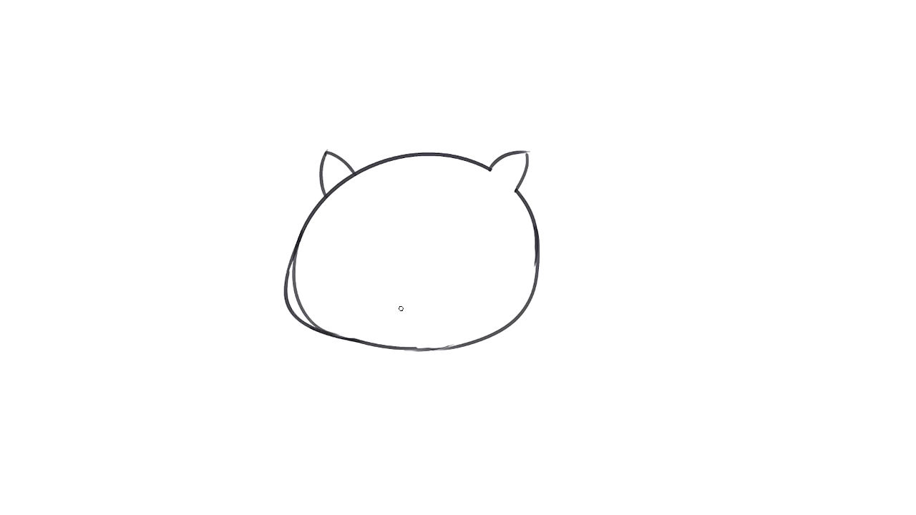
{"action": "mouse_move", "coordinate": [288, 257]}
{"action": "left_mouse_down"}
{"action": "mouse_move", "coordinate": [280, 291]}
{"action": "mouse_move", "coordinate": [331, 341]}
{"action": "left_mouse_up"}
- Draw the rounded chest below the head as two side curves meeting at the bottom centre
{"action": "left_click_drag", "start_coordinate": [347, 337], "coordinate": [386, 465]}
{"action": "key", "text": "ctrl+z"}
{"action": "left_click_drag", "start_coordinate": [342, 338], "coordinate": [418, 448]}
{"action": "left_click_drag", "start_coordinate": [493, 332], "coordinate": [419, 447]}
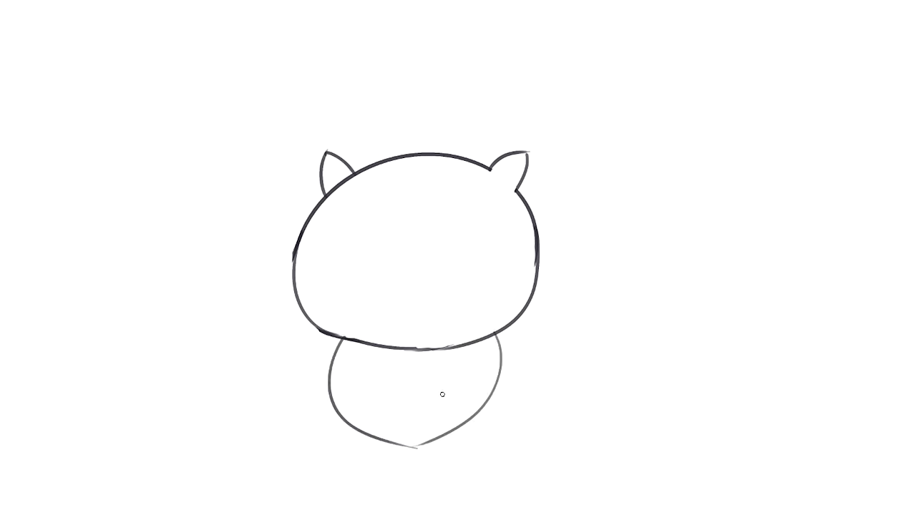
{"action": "key", "text": "ctrl+z"}
{"action": "left_click_drag", "start_coordinate": [493, 336], "coordinate": [415, 448]}
{"action": "key", "text": "ctrl+z"}
{"action": "left_click_drag", "start_coordinate": [496, 333], "coordinate": [401, 448]}
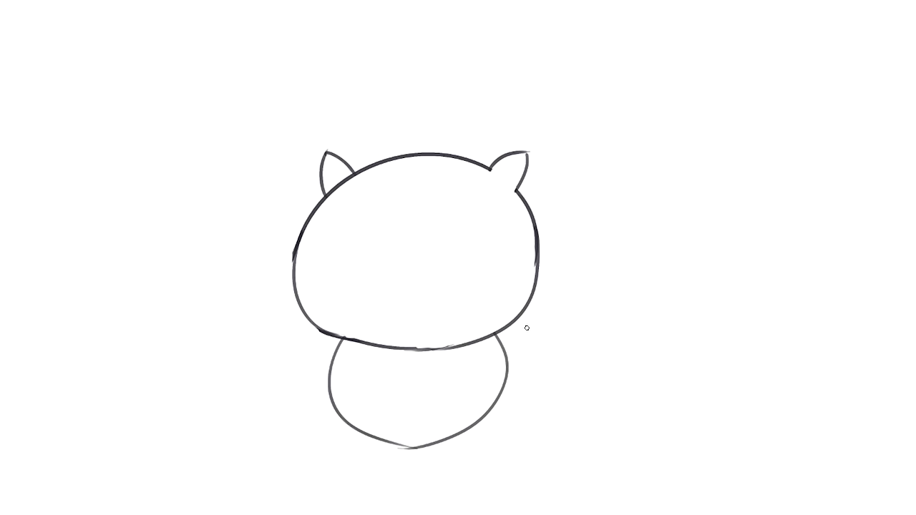
- Draw two short, flat-footed front legs below the chest
{"action": "left_click_drag", "start_coordinate": [367, 435], "coordinate": [386, 479]}
{"action": "key", "text": "ctrl+z"}
{"action": "left_click_drag", "start_coordinate": [374, 437], "coordinate": [390, 468]}
{"action": "key", "text": "ctrl+z"}
{"action": "mouse_move", "coordinate": [369, 434]}
{"action": "left_mouse_down"}
{"action": "mouse_move", "coordinate": [386, 474]}
{"action": "mouse_move", "coordinate": [398, 472]}
{"action": "mouse_move", "coordinate": [400, 447]}
{"action": "mouse_move", "coordinate": [458, 475]}
{"action": "mouse_move", "coordinate": [469, 470]}
{"action": "mouse_move", "coordinate": [462, 474]}
{"action": "mouse_move", "coordinate": [469, 439]}
{"action": "left_mouse_up"}
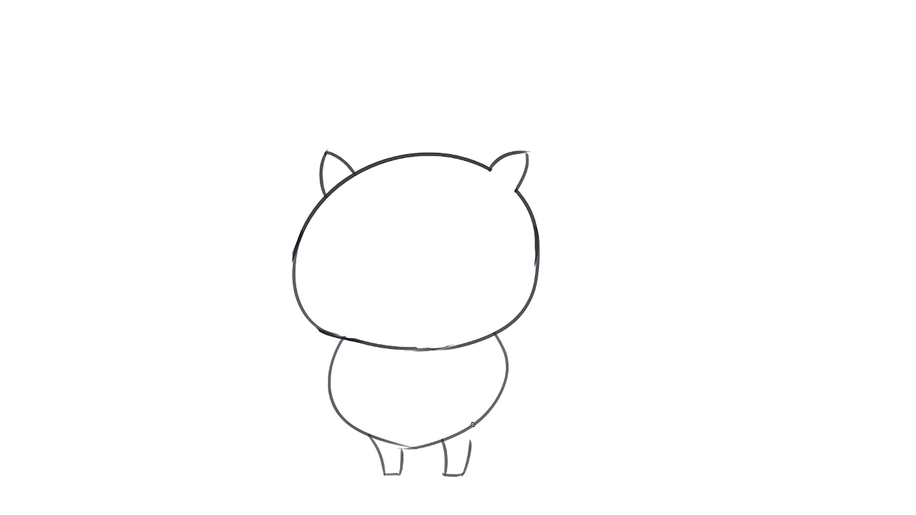
- Draw the rounded back and rump behind the chest, with a belly line and a short hind leg
{"action": "mouse_move", "coordinate": [508, 329]}
{"action": "left_mouse_down"}
{"action": "mouse_move", "coordinate": [568, 370]}
{"action": "mouse_move", "coordinate": [548, 429]}
{"action": "left_mouse_up"}
{"action": "key", "text": "ctrl+z"}
{"action": "left_click_drag", "start_coordinate": [504, 329], "coordinate": [546, 349]}
{"action": "left_click_drag", "start_coordinate": [557, 381], "coordinate": [515, 472]}
{"action": "key", "text": "ctrl+z"}
{"action": "mouse_move", "coordinate": [537, 422]}
{"action": "left_mouse_down"}
{"action": "mouse_move", "coordinate": [513, 471]}
{"action": "mouse_move", "coordinate": [495, 468]}
{"action": "mouse_move", "coordinate": [502, 449]}
{"action": "mouse_move", "coordinate": [503, 472]}
{"action": "mouse_move", "coordinate": [490, 439]}
{"action": "left_mouse_up"}
{"action": "key", "text": "ctrl+z"}
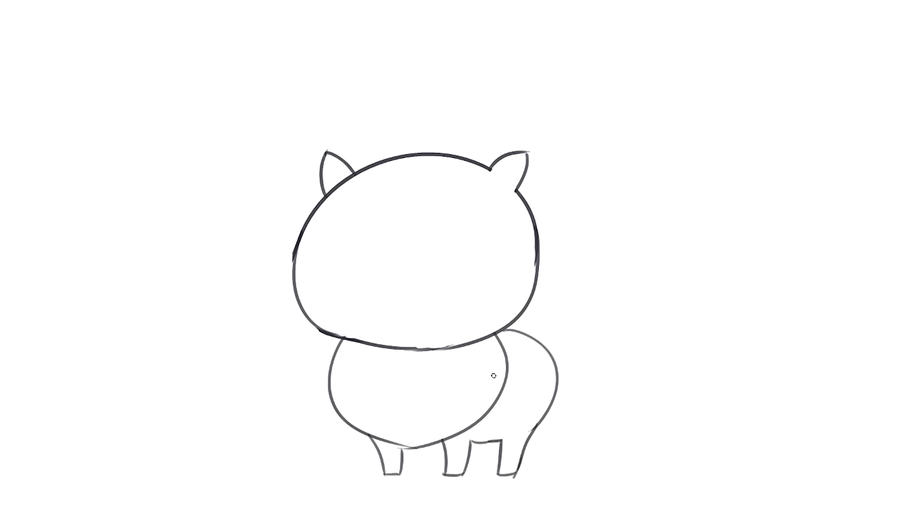
- Break up the chest outline with fur tufts at both sides and the bottom centre
{"action": "left_click_drag", "start_coordinate": [328, 392], "coordinate": [342, 406]}
{"action": "key", "text": "ctrl+z"}
{"action": "mouse_move", "coordinate": [330, 361]}
{"action": "left_mouse_down"}
{"action": "mouse_move", "coordinate": [340, 411]}
{"action": "mouse_move", "coordinate": [354, 429]}
{"action": "left_mouse_up"}
{"action": "left_click_drag", "start_coordinate": [334, 410], "coordinate": [332, 386]}
{"action": "left_click_drag", "start_coordinate": [385, 441], "coordinate": [456, 433]}
{"action": "key", "text": "ctrl+z"}
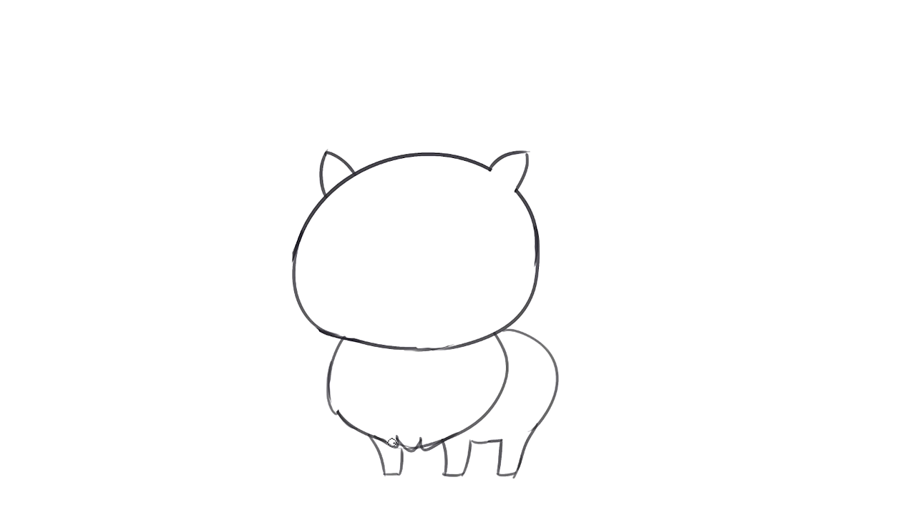
{"action": "left_click_drag", "start_coordinate": [393, 442], "coordinate": [395, 435]}
{"action": "mouse_move", "coordinate": [507, 367]}
{"action": "left_mouse_down"}
{"action": "mouse_move", "coordinate": [500, 399]}
{"action": "mouse_move", "coordinate": [505, 381]}
{"action": "left_mouse_up"}
{"action": "key", "text": "ctrl+z"}
- Draw a curled, rounded tail behind the rump and add fur tufts along its outer edge
{"action": "key", "text": "ctrl+z"}
{"action": "key", "text": "ctrl+z"}
{"action": "mouse_move", "coordinate": [519, 316]}
{"action": "left_mouse_down"}
{"action": "mouse_move", "coordinate": [570, 314]}
{"action": "mouse_move", "coordinate": [576, 340]}
{"action": "left_mouse_up"}
{"action": "key", "text": "ctrl+z"}
{"action": "left_click_drag", "start_coordinate": [518, 320], "coordinate": [557, 397]}
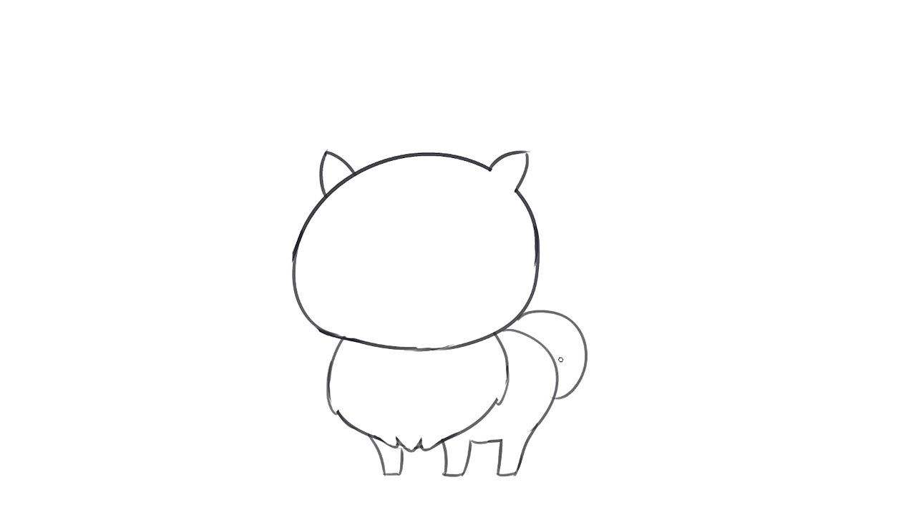
{"action": "mouse_move", "coordinate": [559, 314]}
{"action": "left_mouse_down"}
{"action": "mouse_move", "coordinate": [581, 330]}
{"action": "mouse_move", "coordinate": [589, 364]}
{"action": "mouse_move", "coordinate": [573, 387]}
{"action": "left_mouse_up"}
{"action": "mouse_move", "coordinate": [340, 341]}
{"action": "left_mouse_down"}
{"action": "mouse_move", "coordinate": [289, 299]}
{"action": "mouse_move", "coordinate": [309, 235]}
{"action": "left_mouse_up"}
{"action": "key", "text": "ctrl+z"}
{"action": "left_click_drag", "start_coordinate": [343, 339], "coordinate": [310, 242]}
{"action": "key", "text": "ctrl+z"}
- Draw closed eyes, a dark nose and a small smiling mouth, and add a hair tuft on top of the head
{"action": "left_click_drag", "start_coordinate": [398, 253], "coordinate": [392, 263]}
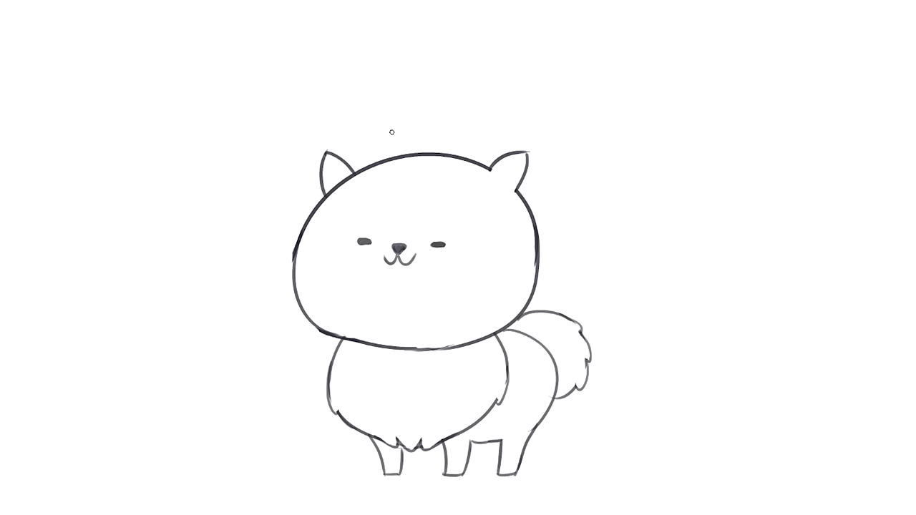
{"action": "left_click_drag", "start_coordinate": [392, 152], "coordinate": [448, 152]}
- Add fur tufts along the dog's left-hand cheek outline and erase the old cheek line inside them
{"action": "mouse_move", "coordinate": [294, 251]}
{"action": "left_mouse_down"}
{"action": "mouse_move", "coordinate": [288, 283]}
{"action": "mouse_move", "coordinate": [297, 297]}
{"action": "mouse_move", "coordinate": [345, 337]}
{"action": "left_mouse_up"}
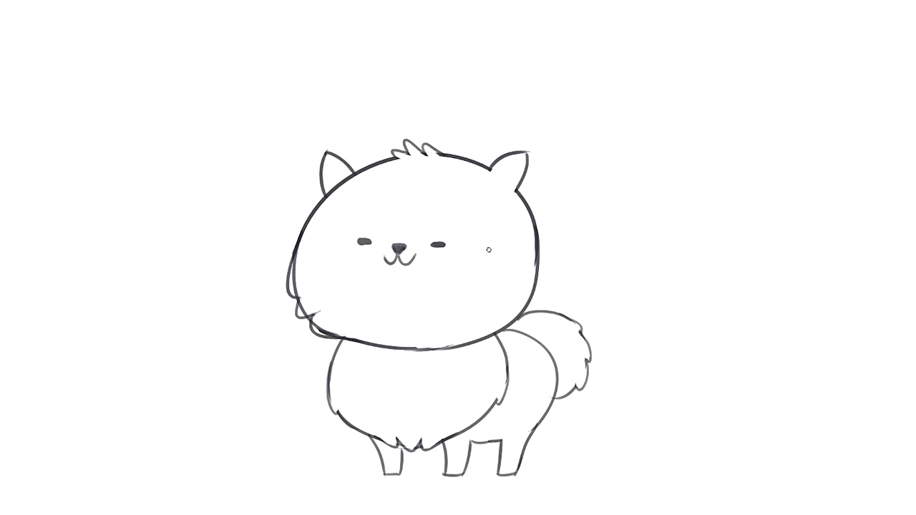
{"action": "left_click_drag", "start_coordinate": [296, 290], "coordinate": [297, 260]}
{"action": "mouse_move", "coordinate": [300, 299]}
{"action": "left_mouse_down"}
{"action": "mouse_move", "coordinate": [297, 292]}
{"action": "mouse_move", "coordinate": [308, 312]}
{"action": "left_mouse_up"}
{"action": "left_click_drag", "start_coordinate": [318, 323], "coordinate": [339, 333]}
- Add matching fur tufts along the right-hand cheek and clear the old line inside them
{"action": "left_click_drag", "start_coordinate": [536, 239], "coordinate": [537, 298]}
{"action": "key", "text": "ctrl+z"}
{"action": "key", "text": "ctrl+z"}
{"action": "mouse_move", "coordinate": [537, 236]}
{"action": "left_mouse_down"}
{"action": "mouse_move", "coordinate": [533, 310]}
{"action": "mouse_move", "coordinate": [503, 336]}
{"action": "mouse_move", "coordinate": [486, 335]}
{"action": "left_mouse_up"}
{"action": "mouse_move", "coordinate": [521, 308]}
{"action": "left_mouse_down"}
{"action": "mouse_move", "coordinate": [531, 236]}
{"action": "mouse_move", "coordinate": [535, 266]}
{"action": "mouse_move", "coordinate": [530, 226]}
{"action": "mouse_move", "coordinate": [535, 278]}
{"action": "mouse_move", "coordinate": [536, 229]}
{"action": "mouse_move", "coordinate": [535, 283]}
{"action": "left_mouse_up"}
{"action": "key", "text": "e"}
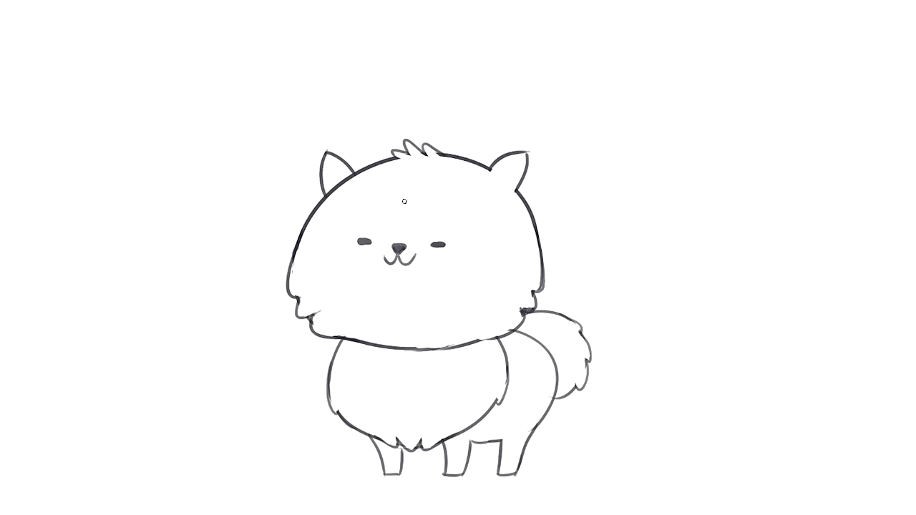
- Draw two rounded rectangular eyebrows above the eyes and erase the middle of the line between head and chest
{"action": "mouse_move", "coordinate": [354, 218]}
{"action": "left_mouse_down"}
{"action": "mouse_move", "coordinate": [348, 206]}
{"action": "mouse_move", "coordinate": [372, 207]}
{"action": "mouse_move", "coordinate": [364, 219]}
{"action": "left_mouse_up"}
{"action": "key", "text": "ctrl+z"}
{"action": "mouse_move", "coordinate": [443, 221]}
{"action": "left_mouse_down"}
{"action": "mouse_move", "coordinate": [429, 210]}
{"action": "mouse_move", "coordinate": [449, 210]}
{"action": "mouse_move", "coordinate": [444, 223]}
{"action": "left_mouse_up"}
{"action": "left_click_drag", "start_coordinate": [344, 334], "coordinate": [386, 350]}
{"action": "mouse_move", "coordinate": [484, 337]}
{"action": "left_mouse_down"}
{"action": "mouse_move", "coordinate": [423, 352]}
{"action": "mouse_move", "coordinate": [482, 309]}
{"action": "mouse_move", "coordinate": [439, 347]}
{"action": "mouse_move", "coordinate": [409, 342]}
{"action": "left_mouse_up"}
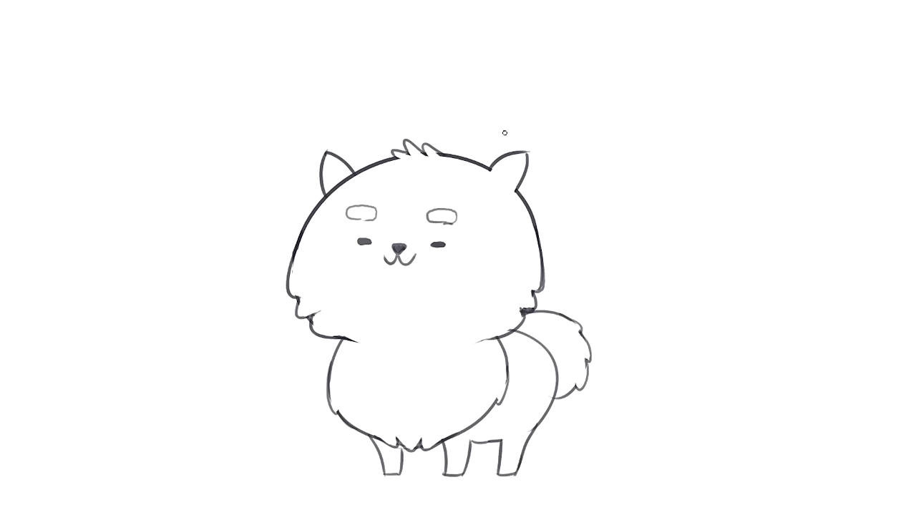
- Draw a small jagged fur patch on the upper chest and add inner lines to both ears
{"action": "mouse_move", "coordinate": [385, 344]}
{"action": "left_mouse_down"}
{"action": "mouse_move", "coordinate": [450, 339]}
{"action": "mouse_move", "coordinate": [392, 359]}
{"action": "mouse_move", "coordinate": [418, 373]}
{"action": "mouse_move", "coordinate": [409, 371]}
{"action": "mouse_move", "coordinate": [431, 353]}
{"action": "left_mouse_up"}
{"action": "key", "text": "l"}
{"action": "mouse_move", "coordinate": [405, 361]}
{"action": "left_mouse_down"}
{"action": "mouse_move", "coordinate": [401, 319]}
{"action": "mouse_move", "coordinate": [437, 362]}
{"action": "left_mouse_up"}
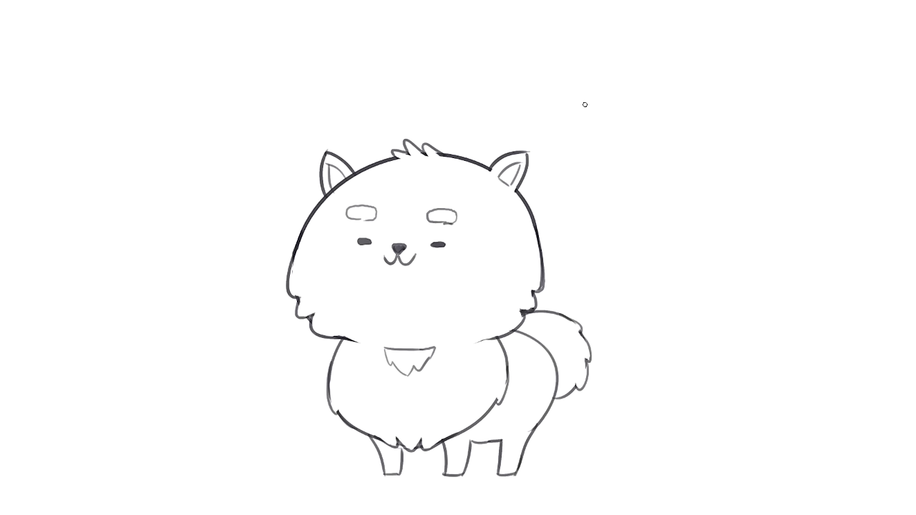
- Draw a tilted, striped party hat with a fluffy pompom between the hair tuft and right ear
{"action": "mouse_move", "coordinate": [438, 151]}
{"action": "left_mouse_down"}
{"action": "mouse_move", "coordinate": [559, 68]}
{"action": "mouse_move", "coordinate": [541, 91]}
{"action": "mouse_move", "coordinate": [531, 143]}
{"action": "left_mouse_up"}
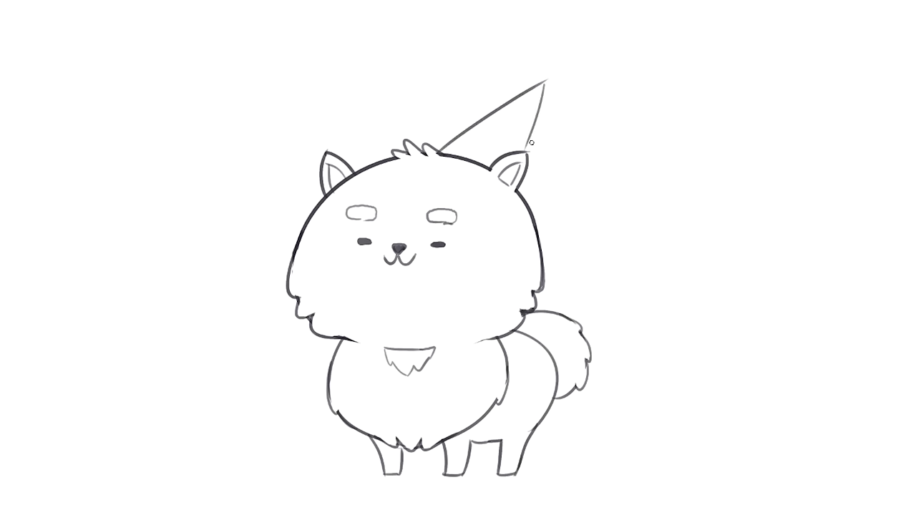
{"action": "left_click_drag", "start_coordinate": [545, 83], "coordinate": [525, 153]}
{"action": "mouse_move", "coordinate": [534, 84]}
{"action": "left_mouse_down"}
{"action": "mouse_move", "coordinate": [546, 47]}
{"action": "mouse_move", "coordinate": [559, 55]}
{"action": "mouse_move", "coordinate": [576, 76]}
{"action": "mouse_move", "coordinate": [544, 99]}
{"action": "left_mouse_up"}
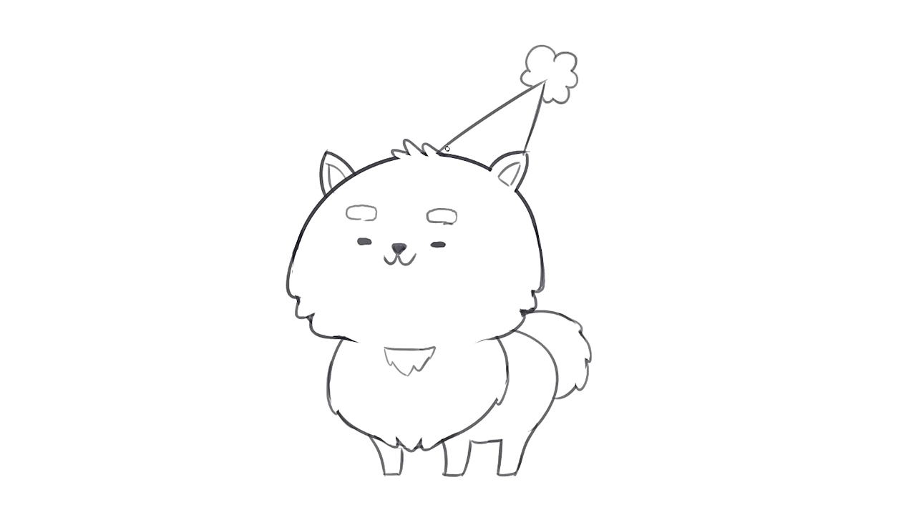
{"action": "left_click_drag", "start_coordinate": [442, 151], "coordinate": [524, 151]}
{"action": "mouse_move", "coordinate": [474, 128]}
{"action": "left_mouse_down"}
{"action": "mouse_move", "coordinate": [532, 126]}
{"action": "mouse_move", "coordinate": [548, 96]}
{"action": "left_mouse_up"}
- Draw the hat's strap as a curve from below the right ear down to the chin
{"action": "left_click_drag", "start_coordinate": [518, 190], "coordinate": [478, 328]}
{"action": "key", "text": "ctrl+z"}
{"action": "mouse_move", "coordinate": [518, 191]}
{"action": "left_mouse_down"}
{"action": "mouse_move", "coordinate": [493, 304]}
{"action": "mouse_move", "coordinate": [472, 336]}
{"action": "left_mouse_up"}
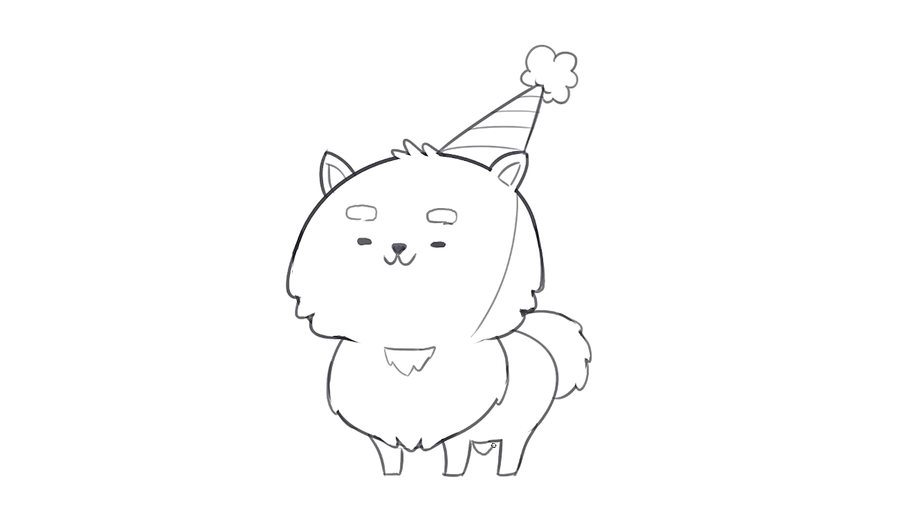
{"action": "key", "text": "ctrl+z"}
{"action": "mouse_move", "coordinate": [466, 472]}
{"action": "left_mouse_down"}
{"action": "mouse_move", "coordinate": [490, 451]}
{"action": "mouse_move", "coordinate": [477, 472]}
{"action": "left_mouse_up"}
{"action": "key", "text": "ctrl+z"}
{"action": "left_click_drag", "start_coordinate": [488, 474], "coordinate": [495, 440]}
{"action": "key", "text": "ctrl+z"}
{"action": "key", "text": "ctrl+z"}
{"action": "key", "text": "ctrl+z"}
{"action": "mouse_move", "coordinate": [542, 420]}
{"action": "left_mouse_down"}
{"action": "mouse_move", "coordinate": [549, 435]}
{"action": "mouse_move", "coordinate": [566, 430]}
{"action": "left_mouse_up"}
{"action": "mouse_move", "coordinate": [529, 435]}
{"action": "left_mouse_down"}
{"action": "mouse_move", "coordinate": [538, 458]}
{"action": "mouse_move", "coordinate": [566, 451]}
{"action": "mouse_move", "coordinate": [537, 454]}
{"action": "mouse_move", "coordinate": [565, 445]}
{"action": "left_mouse_up"}
{"action": "key", "text": "ctrl+z"}
{"action": "key", "text": "ctrl+z"}
{"action": "key", "text": "ctrl+z"}
{"action": "key", "text": "ctrl+z"}
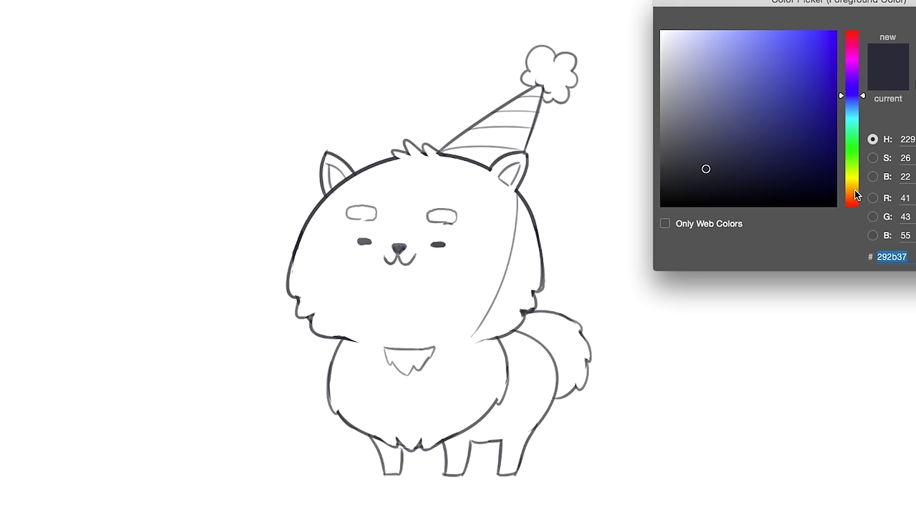
- Set the foreground colour to brown b67d5b and enlarge the brush
{"action": "left_click", "coordinate": [851, 196]}
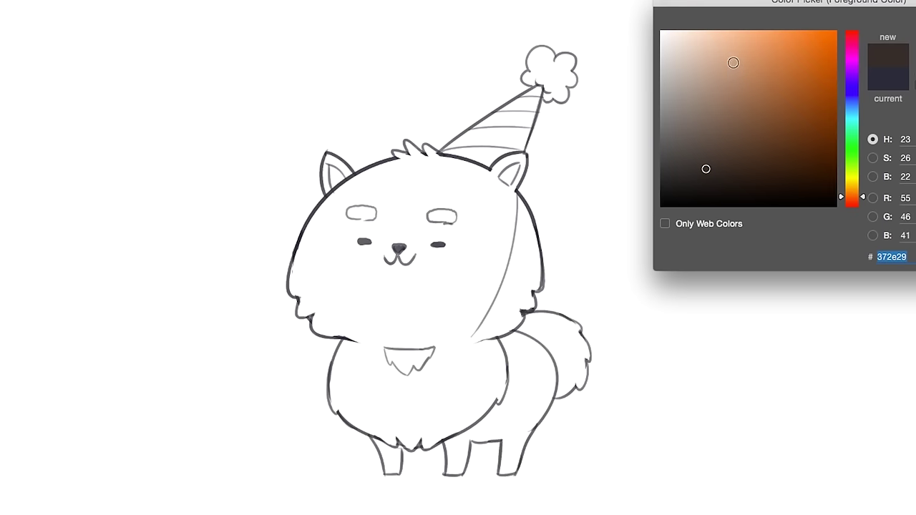
{"action": "left_click", "coordinate": [749, 81]}
{"action": "key", "text": "Return"}
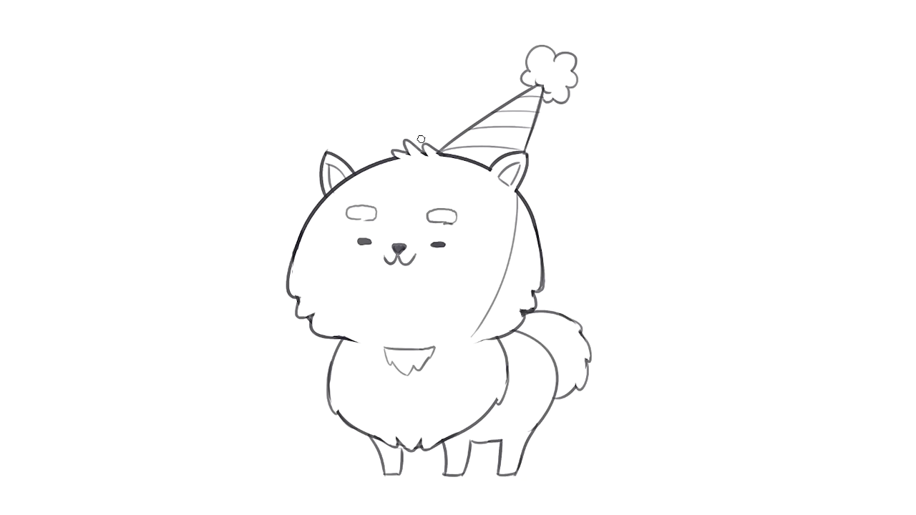
{"action": "left_click_drag", "start_coordinate": [403, 162], "coordinate": [375, 173]}
{"action": "key", "text": "ctrl+z"}
{"action": "key", "text": "]"}
{"action": "key", "text": "]"}
{"action": "key", "text": "]"}
- Paint brown along the inside of the dog's outline, ears, legs and tail, and fill the enclosed areas
{"action": "mouse_move", "coordinate": [403, 175]}
{"action": "left_mouse_down"}
{"action": "mouse_move", "coordinate": [352, 196]}
{"action": "mouse_move", "coordinate": [387, 175]}
{"action": "mouse_move", "coordinate": [334, 205]}
{"action": "mouse_move", "coordinate": [347, 195]}
{"action": "mouse_move", "coordinate": [313, 242]}
{"action": "mouse_move", "coordinate": [321, 227]}
{"action": "mouse_move", "coordinate": [312, 231]}
{"action": "mouse_move", "coordinate": [300, 266]}
{"action": "mouse_move", "coordinate": [304, 311]}
{"action": "mouse_move", "coordinate": [323, 306]}
{"action": "mouse_move", "coordinate": [314, 307]}
{"action": "mouse_move", "coordinate": [329, 329]}
{"action": "mouse_move", "coordinate": [360, 332]}
{"action": "mouse_move", "coordinate": [327, 329]}
{"action": "mouse_move", "coordinate": [352, 336]}
{"action": "mouse_move", "coordinate": [339, 407]}
{"action": "mouse_move", "coordinate": [337, 380]}
{"action": "mouse_move", "coordinate": [361, 424]}
{"action": "mouse_move", "coordinate": [350, 413]}
{"action": "mouse_move", "coordinate": [380, 430]}
{"action": "mouse_move", "coordinate": [387, 471]}
{"action": "mouse_move", "coordinate": [398, 468]}
{"action": "mouse_move", "coordinate": [394, 442]}
{"action": "mouse_move", "coordinate": [397, 473]}
{"action": "mouse_move", "coordinate": [429, 438]}
{"action": "mouse_move", "coordinate": [424, 444]}
{"action": "mouse_move", "coordinate": [464, 427]}
{"action": "mouse_move", "coordinate": [445, 437]}
{"action": "mouse_move", "coordinate": [449, 466]}
{"action": "mouse_move", "coordinate": [472, 427]}
{"action": "mouse_move", "coordinate": [516, 434]}
{"action": "mouse_move", "coordinate": [503, 471]}
{"action": "mouse_move", "coordinate": [511, 468]}
{"action": "mouse_move", "coordinate": [524, 434]}
{"action": "left_mouse_up"}
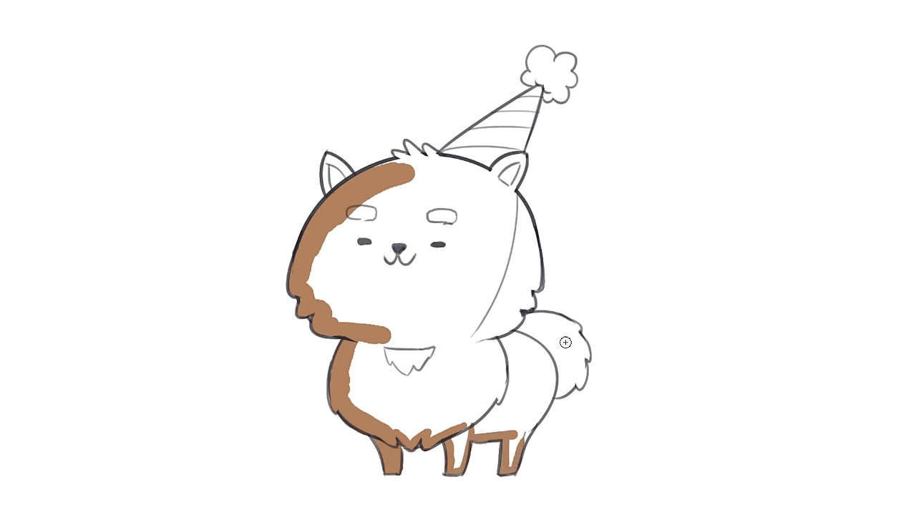
{"action": "mouse_move", "coordinate": [578, 331]}
{"action": "left_mouse_down"}
{"action": "mouse_move", "coordinate": [536, 315]}
{"action": "mouse_move", "coordinate": [496, 329]}
{"action": "left_mouse_up"}
{"action": "mouse_move", "coordinate": [576, 334]}
{"action": "left_mouse_down"}
{"action": "mouse_move", "coordinate": [581, 386]}
{"action": "mouse_move", "coordinate": [577, 335]}
{"action": "mouse_move", "coordinate": [573, 387]}
{"action": "mouse_move", "coordinate": [549, 397]}
{"action": "mouse_move", "coordinate": [516, 457]}
{"action": "left_mouse_up"}
{"action": "left_click_drag", "start_coordinate": [521, 313], "coordinate": [533, 292]}
{"action": "mouse_move", "coordinate": [520, 153]}
{"action": "left_mouse_down"}
{"action": "mouse_move", "coordinate": [492, 177]}
{"action": "mouse_move", "coordinate": [522, 157]}
{"action": "mouse_move", "coordinate": [506, 196]}
{"action": "mouse_move", "coordinate": [516, 193]}
{"action": "mouse_move", "coordinate": [527, 220]}
{"action": "mouse_move", "coordinate": [530, 303]}
{"action": "left_mouse_up"}
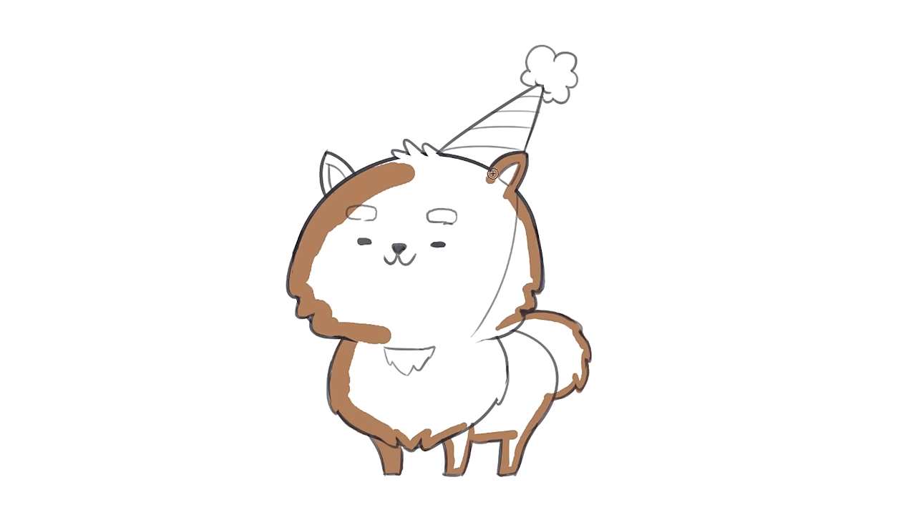
{"action": "mouse_move", "coordinate": [484, 173]}
{"action": "left_mouse_down"}
{"action": "mouse_move", "coordinate": [426, 152]}
{"action": "mouse_move", "coordinate": [440, 159]}
{"action": "mouse_move", "coordinate": [427, 150]}
{"action": "mouse_move", "coordinate": [442, 149]}
{"action": "mouse_move", "coordinate": [412, 154]}
{"action": "mouse_move", "coordinate": [407, 144]}
{"action": "mouse_move", "coordinate": [424, 164]}
{"action": "mouse_move", "coordinate": [394, 154]}
{"action": "mouse_move", "coordinate": [421, 160]}
{"action": "mouse_move", "coordinate": [384, 167]}
{"action": "left_mouse_up"}
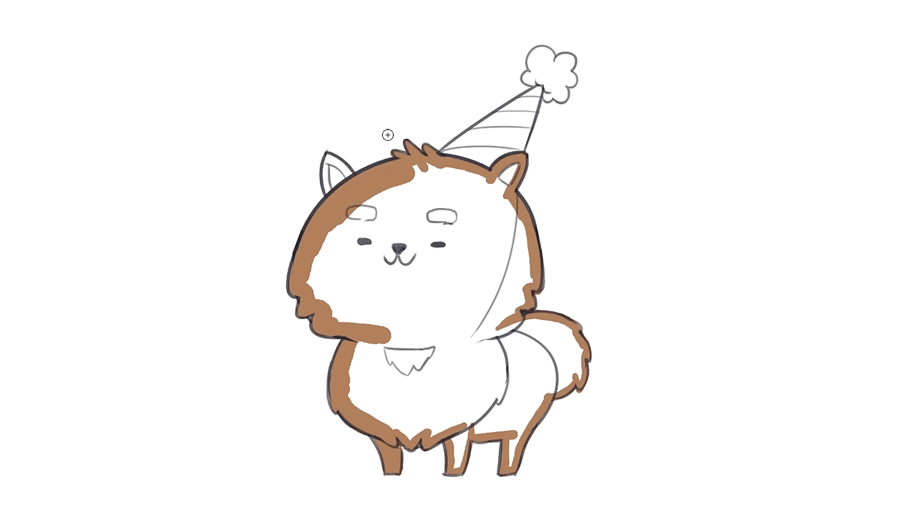
{"action": "mouse_move", "coordinate": [328, 159]}
{"action": "left_mouse_down"}
{"action": "mouse_move", "coordinate": [347, 178]}
{"action": "mouse_move", "coordinate": [331, 159]}
{"action": "mouse_move", "coordinate": [342, 173]}
{"action": "mouse_move", "coordinate": [327, 184]}
{"action": "mouse_move", "coordinate": [344, 211]}
{"action": "left_mouse_up"}
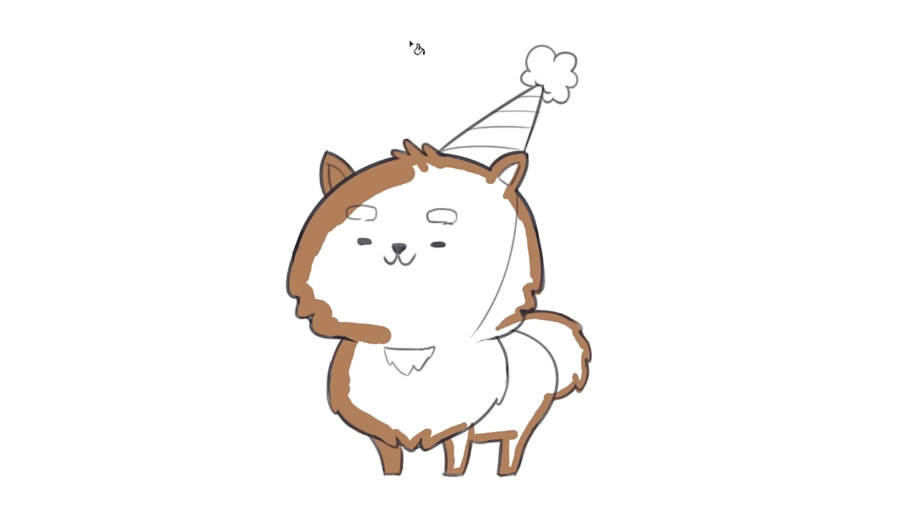
{"action": "left_click", "coordinate": [472, 306]}
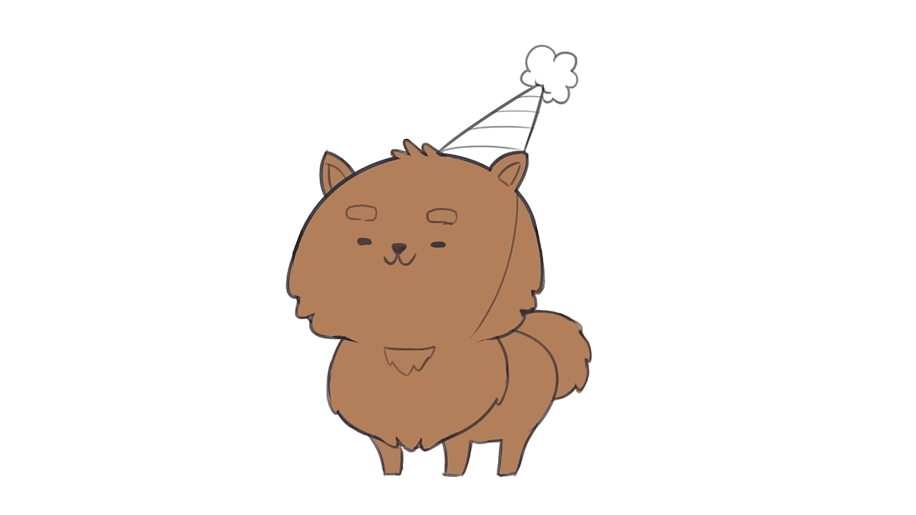
- Choose a bright pink foreground colour and colour the party hat's cone with it
{"action": "left_click", "coordinate": [50, 512]}
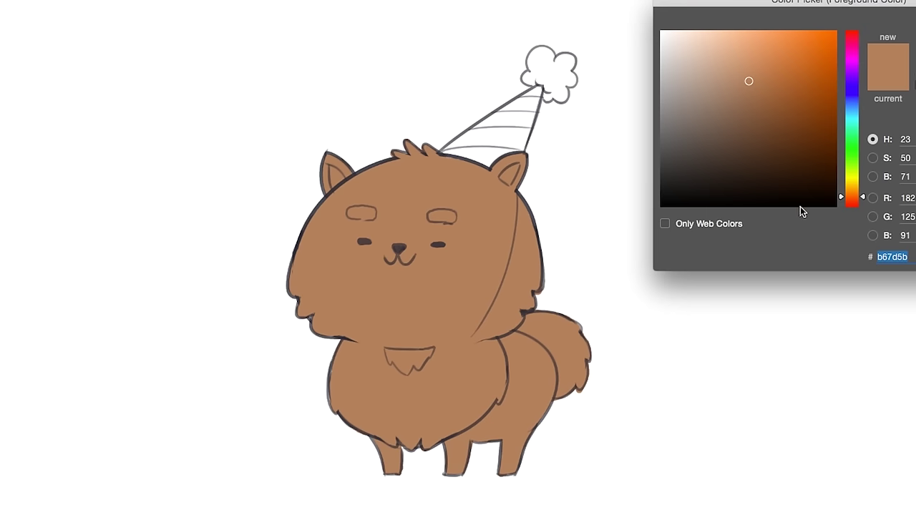
{"action": "left_click_drag", "start_coordinate": [853, 43], "coordinate": [853, 48]}
{"action": "mouse_move", "coordinate": [774, 37]}
{"action": "left_mouse_down"}
{"action": "mouse_move", "coordinate": [777, 25]}
{"action": "mouse_move", "coordinate": [740, 33]}
{"action": "left_mouse_up"}
{"action": "key", "text": "Return"}
{"action": "mouse_move", "coordinate": [539, 92]}
{"action": "left_mouse_down"}
{"action": "mouse_move", "coordinate": [520, 146]}
{"action": "mouse_move", "coordinate": [490, 168]}
{"action": "mouse_move", "coordinate": [442, 150]}
{"action": "mouse_move", "coordinate": [531, 91]}
{"action": "mouse_move", "coordinate": [460, 149]}
{"action": "mouse_move", "coordinate": [480, 133]}
{"action": "mouse_move", "coordinate": [494, 137]}
{"action": "mouse_move", "coordinate": [525, 108]}
{"action": "mouse_move", "coordinate": [515, 140]}
{"action": "mouse_move", "coordinate": [469, 151]}
{"action": "left_mouse_up"}
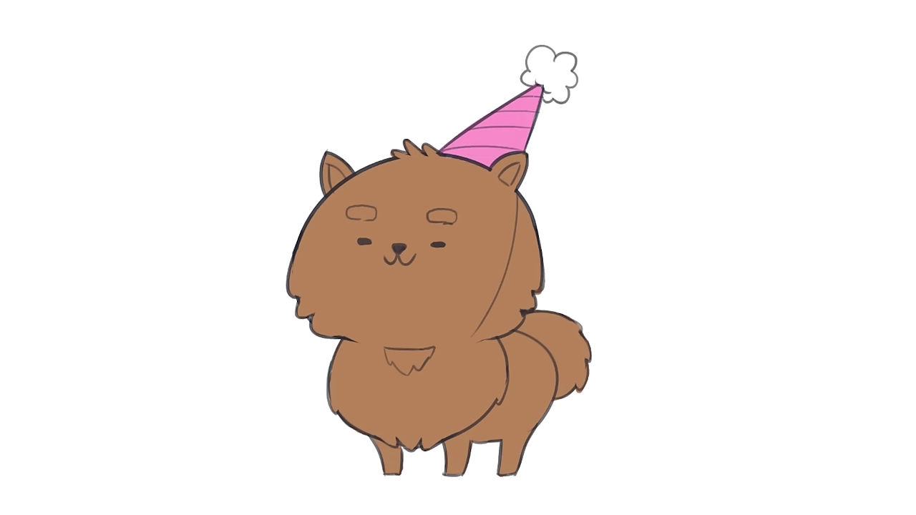
- Set the foreground colour to yellow face47 and colour the hat's pompom
{"action": "left_click", "coordinate": [850, 184]}
{"action": "left_click", "coordinate": [790, 32]}
{"action": "key", "text": "Return"}
{"action": "mouse_move", "coordinate": [551, 60]}
{"action": "left_mouse_down"}
{"action": "mouse_move", "coordinate": [538, 53]}
{"action": "mouse_move", "coordinate": [530, 76]}
{"action": "mouse_move", "coordinate": [558, 99]}
{"action": "mouse_move", "coordinate": [570, 92]}
{"action": "mouse_move", "coordinate": [570, 57]}
{"action": "mouse_move", "coordinate": [545, 51]}
{"action": "mouse_move", "coordinate": [554, 80]}
{"action": "mouse_move", "coordinate": [554, 72]}
{"action": "left_mouse_up"}
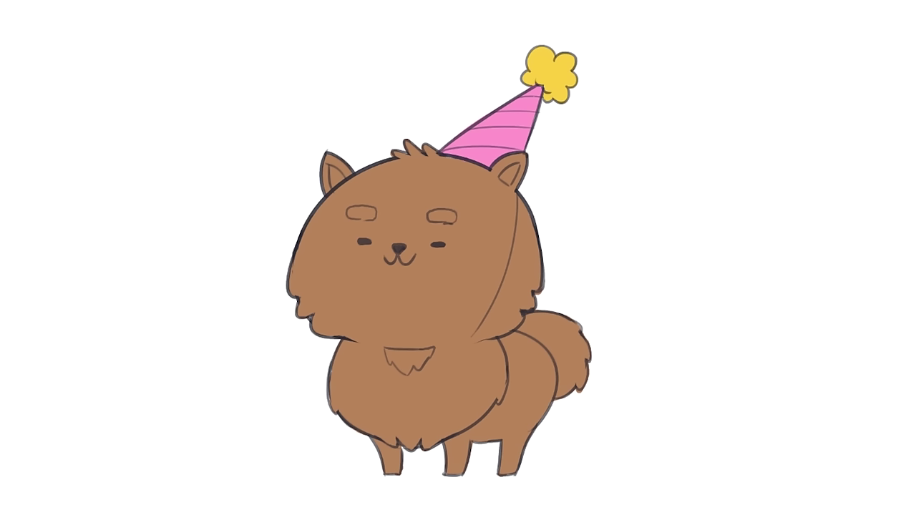
- Set the foreground colour to the darker brown 814c2d, derived from the dog's base brown
{"action": "left_click", "coordinate": [3, 415]}
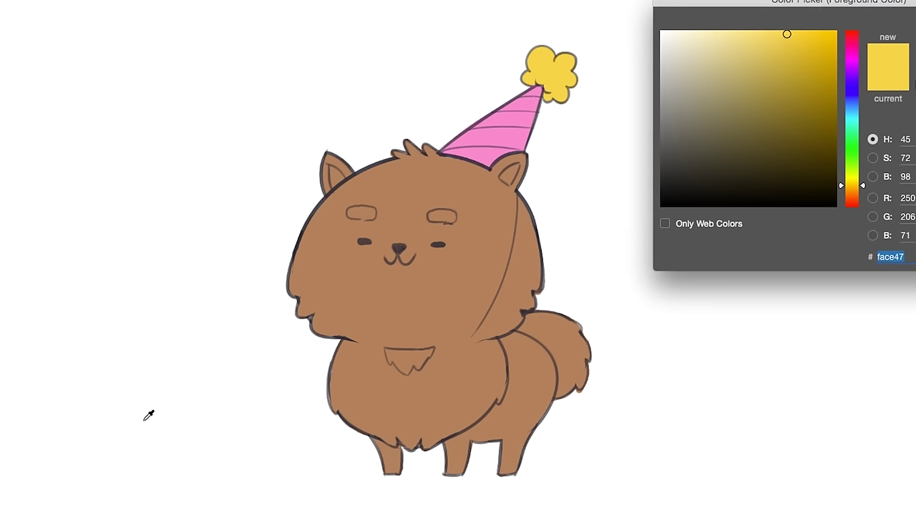
{"action": "left_click", "coordinate": [457, 390]}
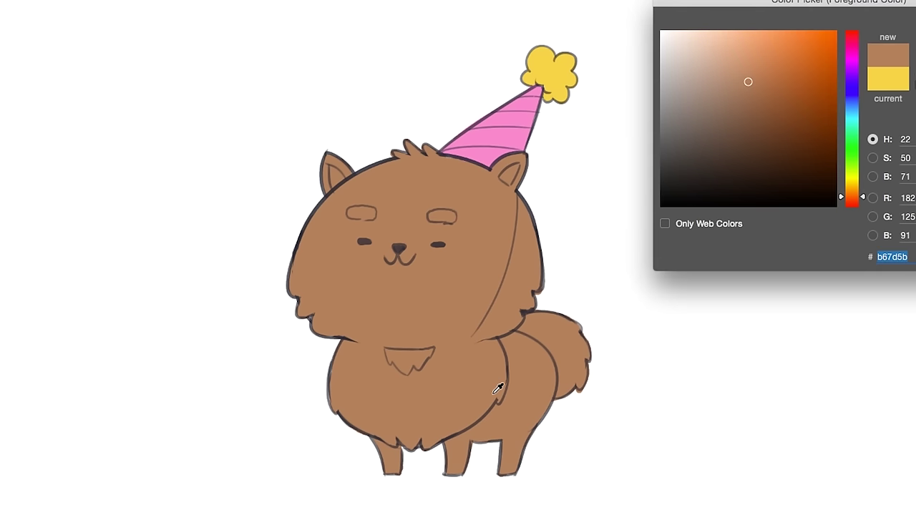
{"action": "left_click", "coordinate": [662, 36]}
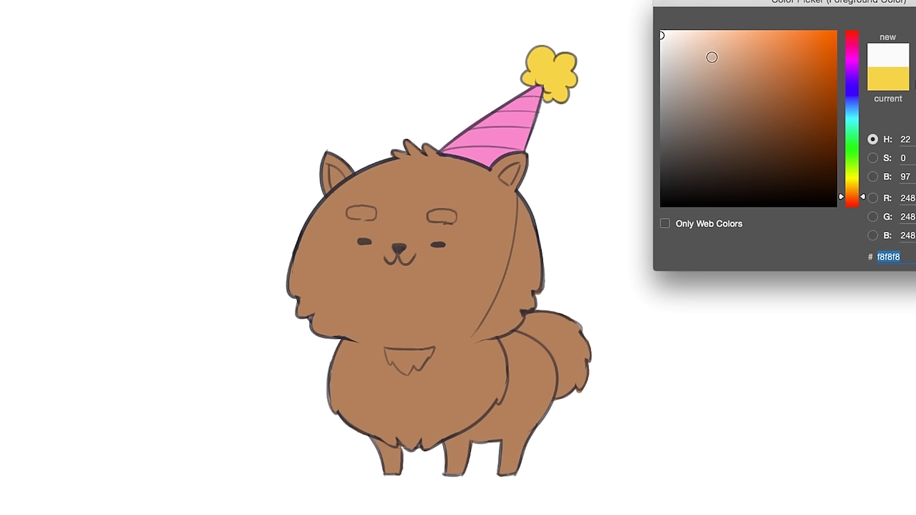
{"action": "left_click", "coordinate": [426, 363]}
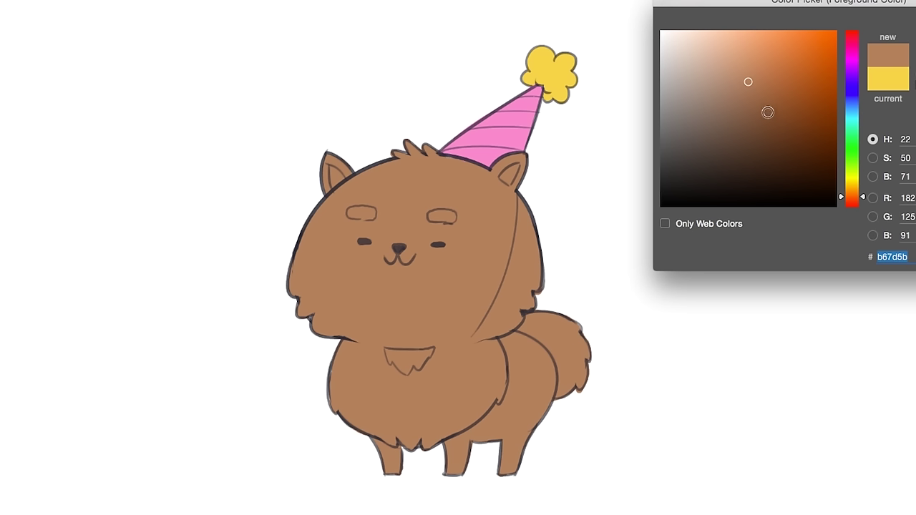
{"action": "left_click", "coordinate": [775, 116]}
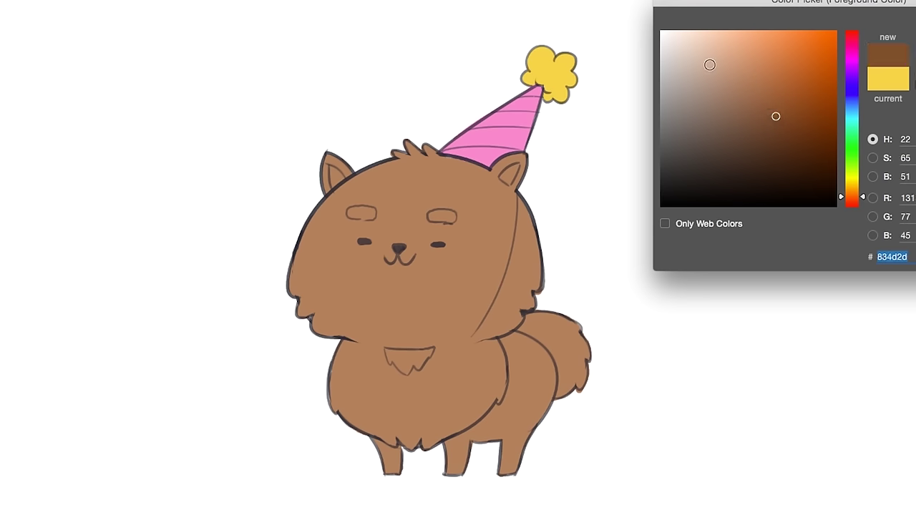
{"action": "left_click", "coordinate": [442, 296]}
{"action": "left_click_drag", "start_coordinate": [804, 8], "coordinate": [757, 42]}
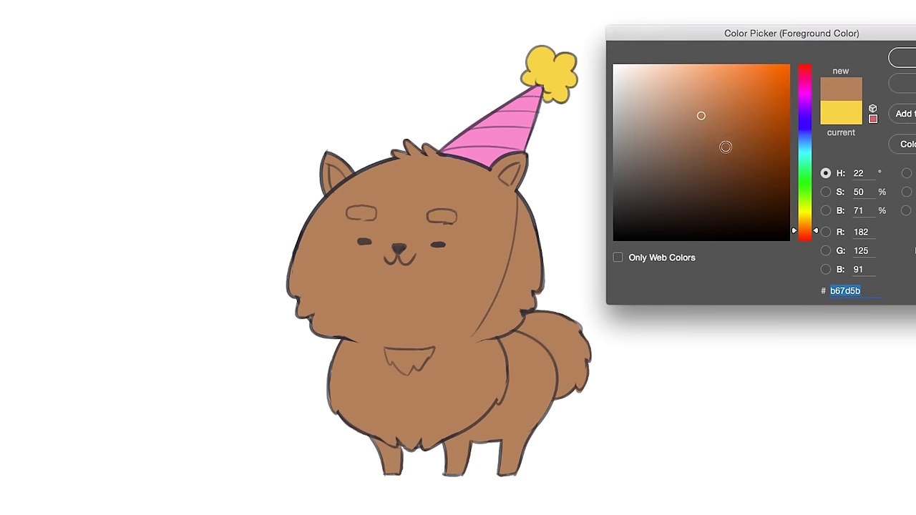
{"action": "left_click", "coordinate": [728, 152]}
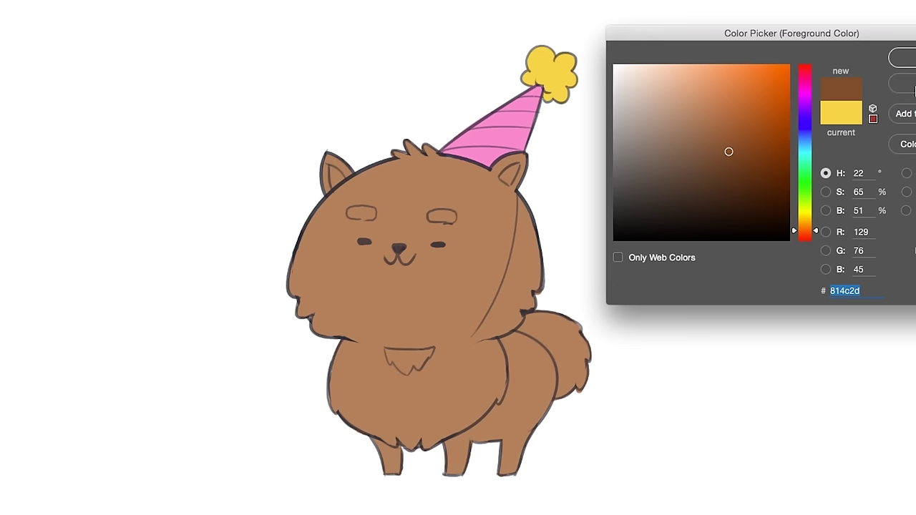
{"action": "key", "text": "Return"}
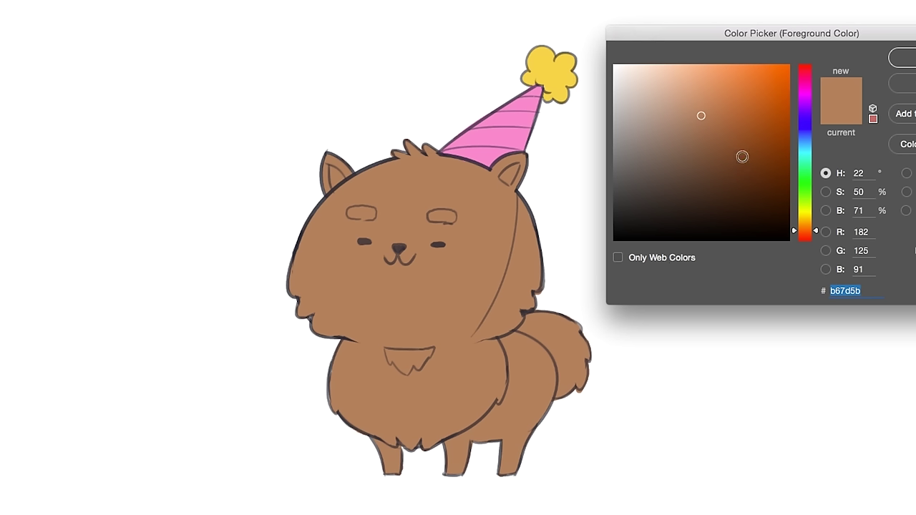
- Set the foreground colour to a dark reddish brown, 8b4724, for the dog's shading
{"action": "left_click", "coordinate": [742, 156]}
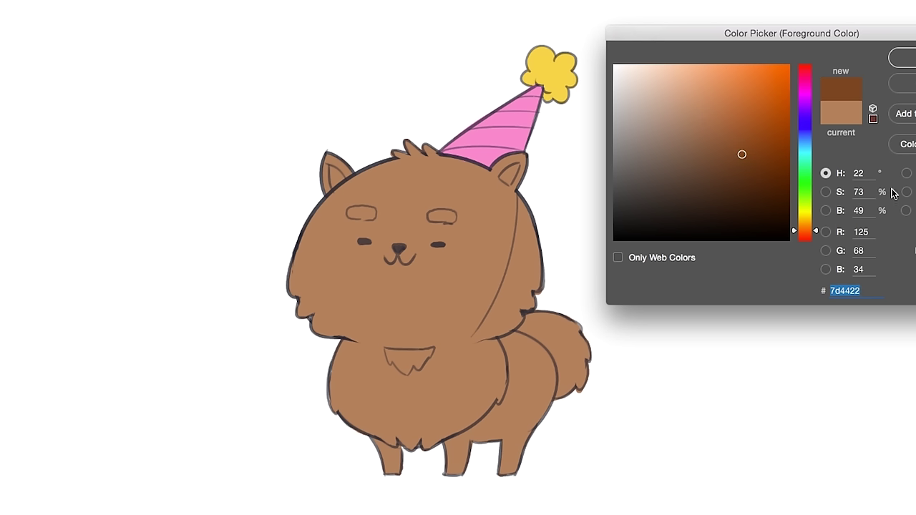
{"action": "left_click", "coordinate": [825, 269]}
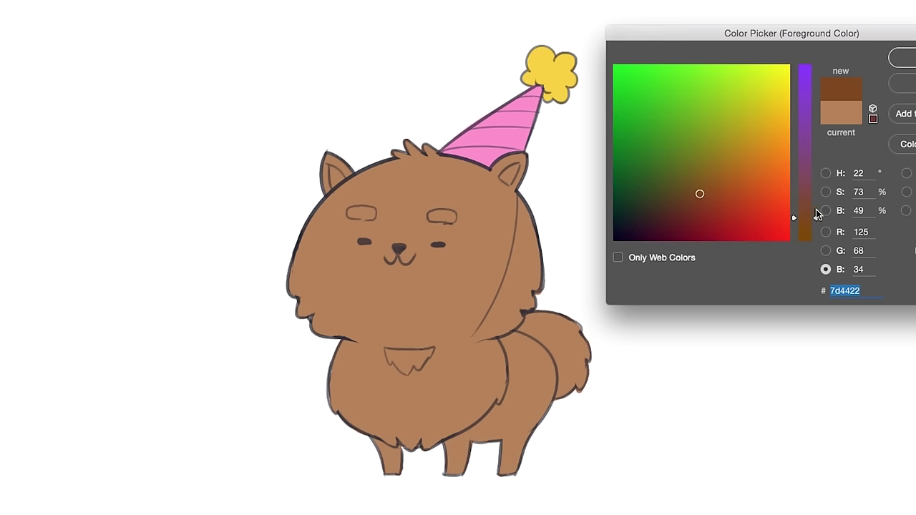
{"action": "left_click_drag", "start_coordinate": [814, 219], "coordinate": [816, 209]}
{"action": "left_click", "coordinate": [436, 294]}
{"action": "left_click", "coordinate": [826, 173]}
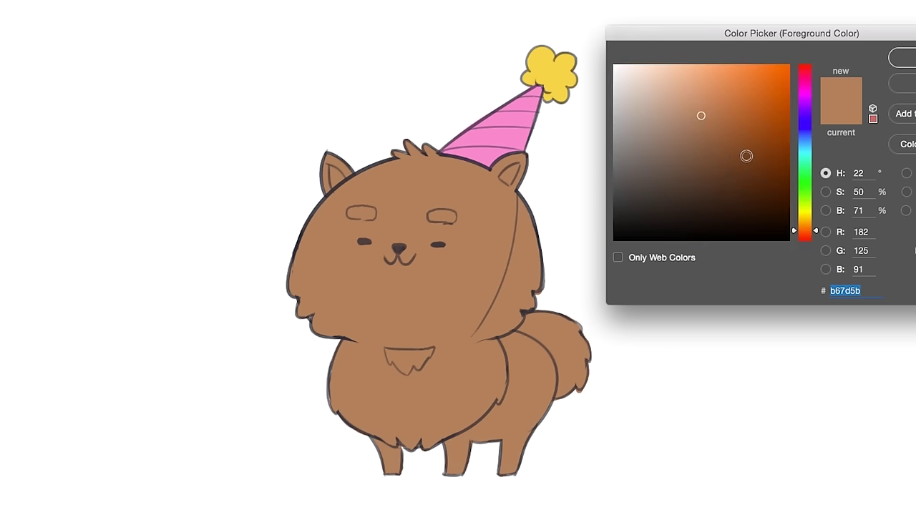
{"action": "left_click", "coordinate": [741, 153]}
{"action": "left_click", "coordinate": [826, 232]}
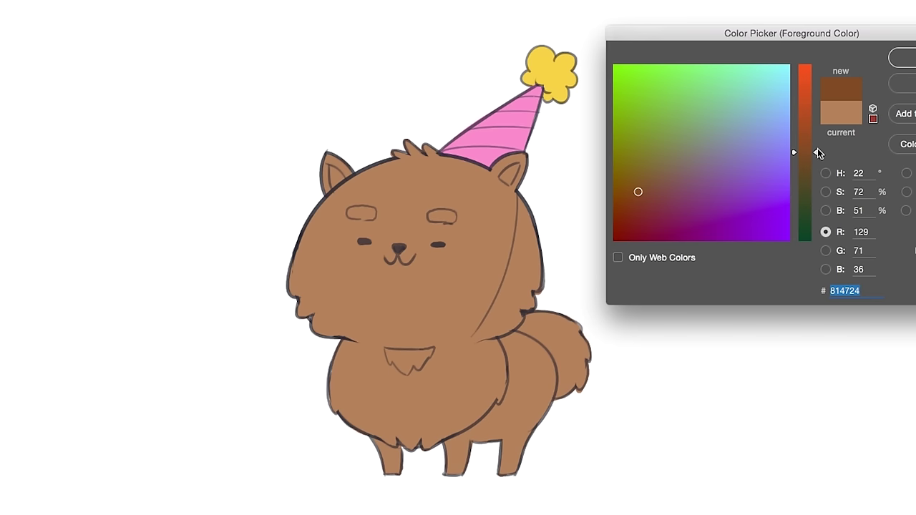
{"action": "left_click", "coordinate": [904, 59]}
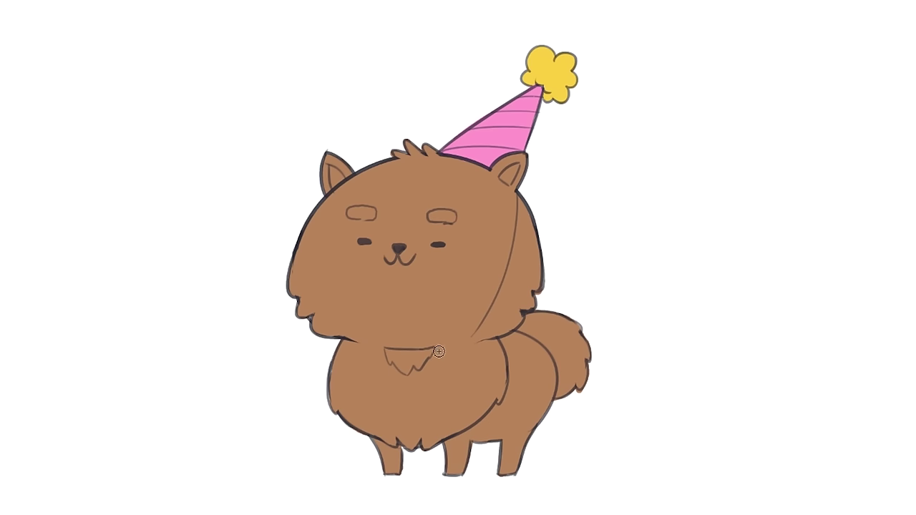
- Paint reddish-brown shading on the cheek tufts, below the mouth, inside both ears and along the cheek's lower edge
{"action": "mouse_move", "coordinate": [469, 347]}
{"action": "left_mouse_down"}
{"action": "mouse_move", "coordinate": [496, 342]}
{"action": "mouse_move", "coordinate": [473, 346]}
{"action": "left_mouse_up"}
{"action": "mouse_move", "coordinate": [308, 316]}
{"action": "left_mouse_down"}
{"action": "mouse_move", "coordinate": [319, 304]}
{"action": "mouse_move", "coordinate": [306, 315]}
{"action": "mouse_move", "coordinate": [303, 289]}
{"action": "mouse_move", "coordinate": [298, 296]}
{"action": "left_mouse_up"}
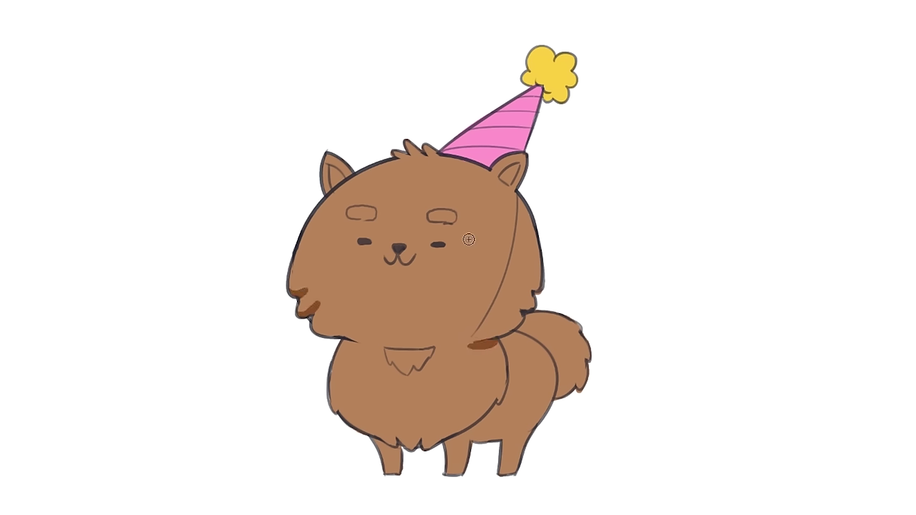
{"action": "mouse_move", "coordinate": [383, 263]}
{"action": "left_mouse_down"}
{"action": "mouse_move", "coordinate": [402, 262]}
{"action": "mouse_move", "coordinate": [401, 270]}
{"action": "mouse_move", "coordinate": [415, 258]}
{"action": "mouse_move", "coordinate": [397, 276]}
{"action": "mouse_move", "coordinate": [419, 259]}
{"action": "mouse_move", "coordinate": [388, 266]}
{"action": "left_mouse_up"}
{"action": "left_click_drag", "start_coordinate": [516, 166], "coordinate": [502, 177]}
{"action": "mouse_move", "coordinate": [510, 181]}
{"action": "left_mouse_down"}
{"action": "mouse_move", "coordinate": [515, 170]}
{"action": "mouse_move", "coordinate": [508, 183]}
{"action": "left_mouse_up"}
{"action": "mouse_move", "coordinate": [333, 166]}
{"action": "left_mouse_down"}
{"action": "mouse_move", "coordinate": [336, 185]}
{"action": "mouse_move", "coordinate": [334, 150]}
{"action": "left_mouse_up"}
{"action": "mouse_move", "coordinate": [461, 347]}
{"action": "left_mouse_down"}
{"action": "mouse_move", "coordinate": [505, 329]}
{"action": "mouse_move", "coordinate": [538, 287]}
{"action": "left_mouse_up"}
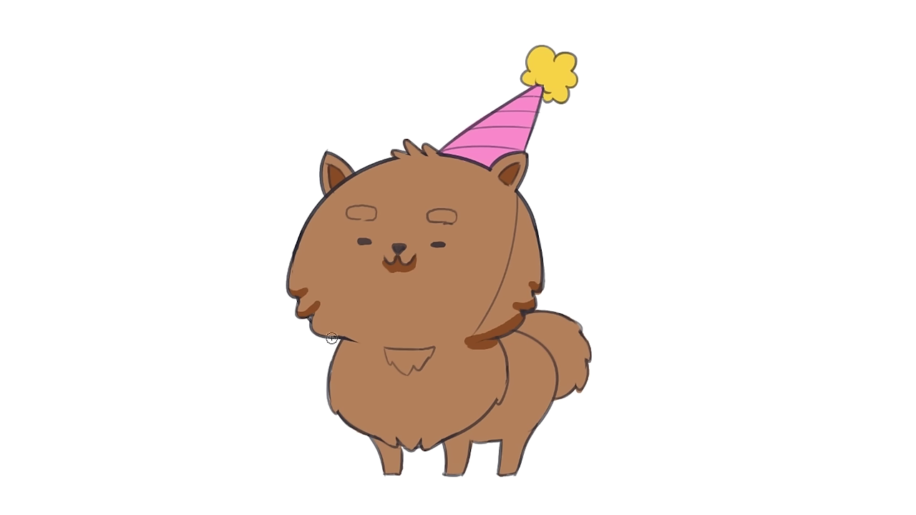
- Outline shadow areas under the head and on the chest, legs, back and tail, and fill them with the reddish brown
{"action": "mouse_move", "coordinate": [351, 346]}
{"action": "left_mouse_down"}
{"action": "mouse_move", "coordinate": [348, 395]}
{"action": "mouse_move", "coordinate": [395, 442]}
{"action": "left_mouse_up"}
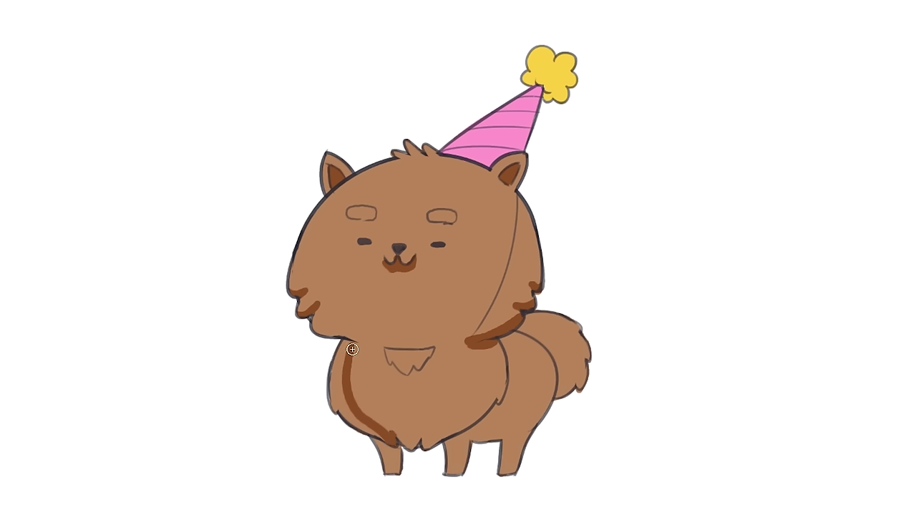
{"action": "mouse_move", "coordinate": [354, 345]}
{"action": "left_mouse_down"}
{"action": "mouse_move", "coordinate": [400, 350]}
{"action": "mouse_move", "coordinate": [495, 338]}
{"action": "left_mouse_up"}
{"action": "mouse_move", "coordinate": [389, 436]}
{"action": "left_mouse_down"}
{"action": "mouse_move", "coordinate": [417, 451]}
{"action": "mouse_move", "coordinate": [445, 439]}
{"action": "mouse_move", "coordinate": [472, 461]}
{"action": "mouse_move", "coordinate": [461, 419]}
{"action": "mouse_move", "coordinate": [487, 443]}
{"action": "mouse_move", "coordinate": [480, 448]}
{"action": "mouse_move", "coordinate": [523, 449]}
{"action": "left_mouse_up"}
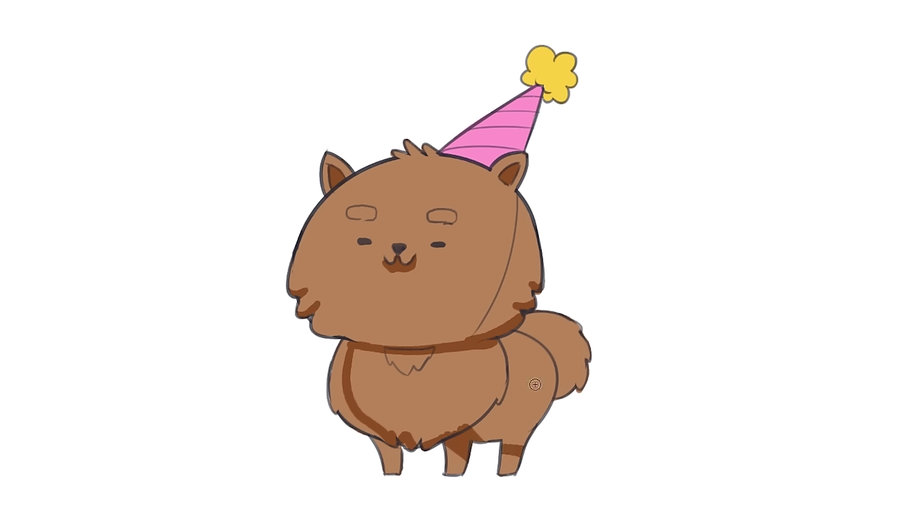
{"action": "mouse_move", "coordinate": [547, 360]}
{"action": "left_mouse_down"}
{"action": "mouse_move", "coordinate": [503, 369]}
{"action": "mouse_move", "coordinate": [496, 339]}
{"action": "left_mouse_up"}
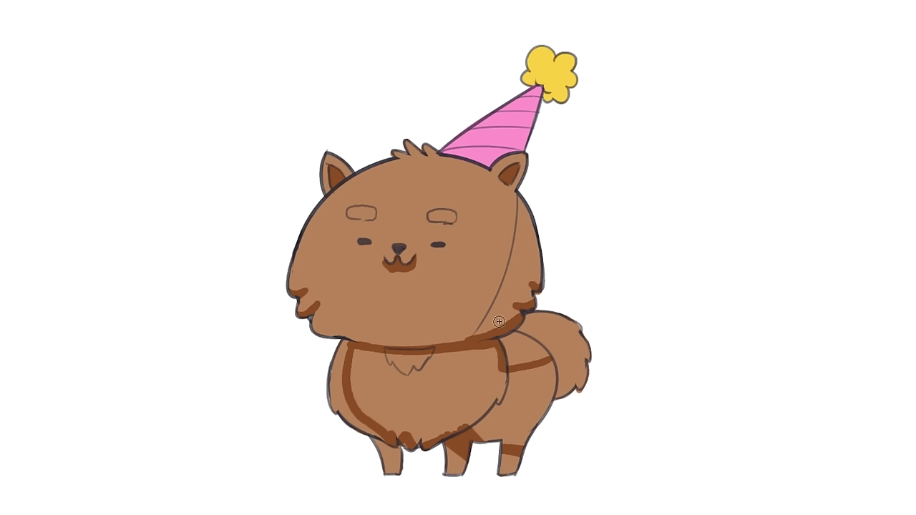
{"action": "mouse_move", "coordinate": [519, 439]}
{"action": "left_mouse_down"}
{"action": "mouse_move", "coordinate": [578, 386]}
{"action": "mouse_move", "coordinate": [591, 359]}
{"action": "left_mouse_up"}
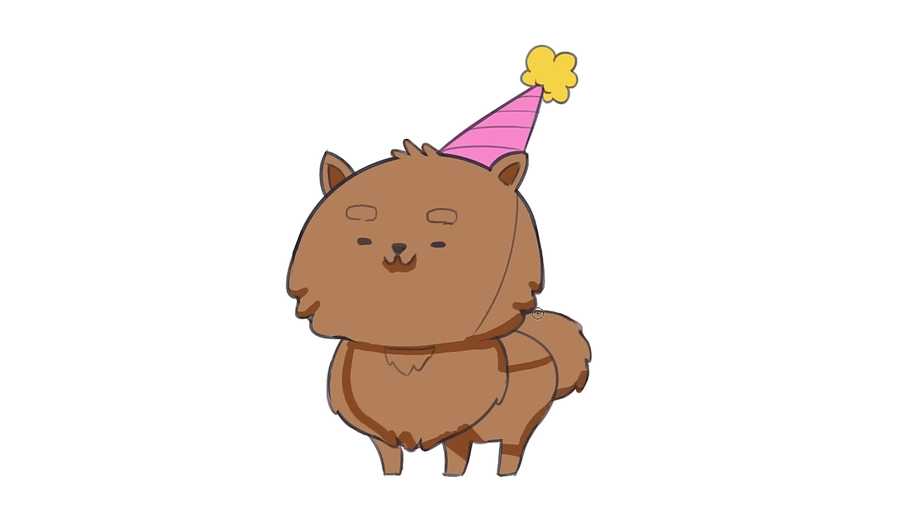
{"action": "mouse_move", "coordinate": [517, 331]}
{"action": "left_mouse_down"}
{"action": "mouse_move", "coordinate": [568, 339]}
{"action": "mouse_move", "coordinate": [553, 341]}
{"action": "mouse_move", "coordinate": [593, 364]}
{"action": "mouse_move", "coordinate": [616, 328]}
{"action": "mouse_move", "coordinate": [576, 387]}
{"action": "mouse_move", "coordinate": [545, 371]}
{"action": "mouse_move", "coordinate": [552, 360]}
{"action": "mouse_move", "coordinate": [529, 334]}
{"action": "left_mouse_up"}
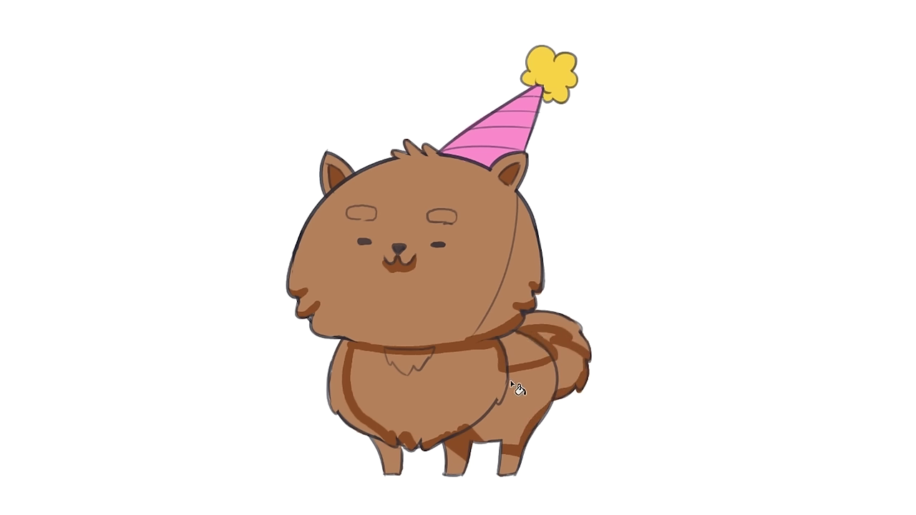
{"action": "left_click", "coordinate": [527, 401]}
{"action": "left_click", "coordinate": [546, 339]}
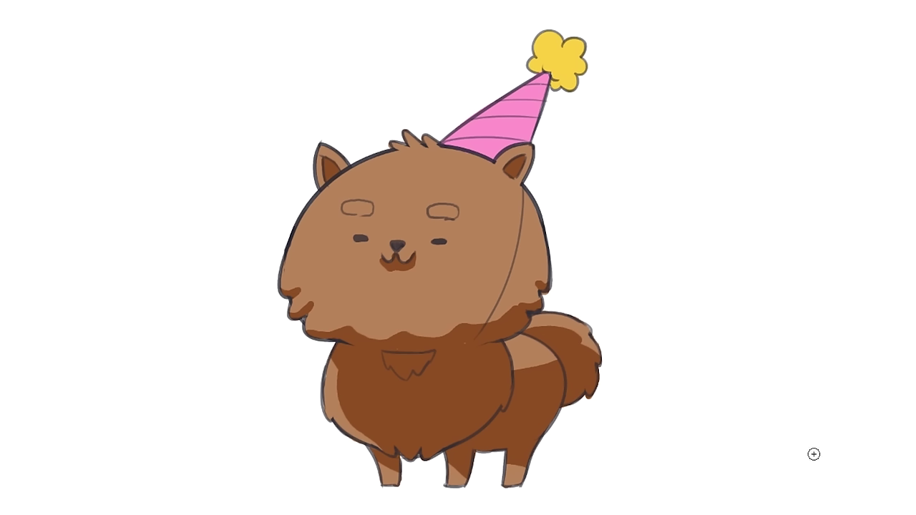
- Shade along the hat strap and under both eyebrows, and paint the edge of a face shadow running across the muzzle
{"action": "mouse_move", "coordinate": [562, 352]}
{"action": "left_mouse_down"}
{"action": "mouse_move", "coordinate": [505, 371]}
{"action": "mouse_move", "coordinate": [516, 363]}
{"action": "left_mouse_up"}
{"action": "mouse_move", "coordinate": [523, 184]}
{"action": "left_mouse_down"}
{"action": "mouse_move", "coordinate": [512, 255]}
{"action": "mouse_move", "coordinate": [475, 331]}
{"action": "left_mouse_up"}
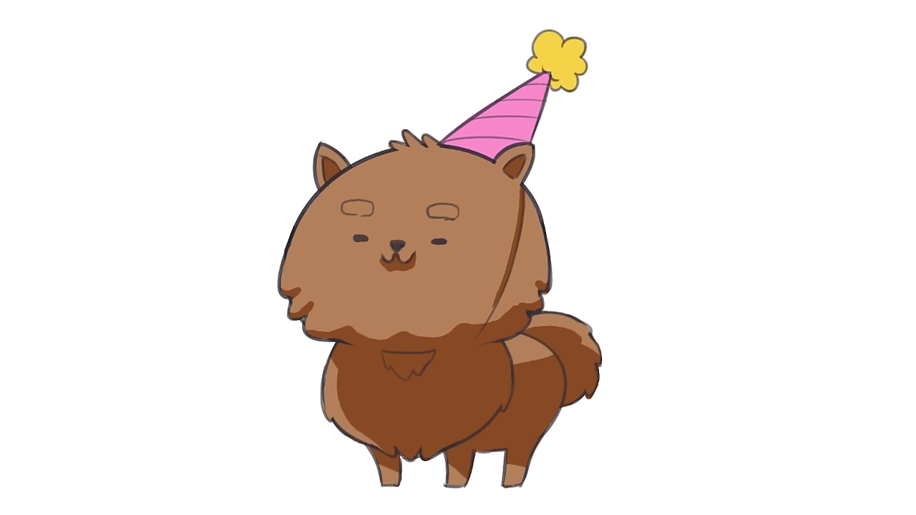
{"action": "left_click_drag", "start_coordinate": [430, 218], "coordinate": [458, 217]}
{"action": "left_click_drag", "start_coordinate": [341, 217], "coordinate": [371, 217]}
{"action": "mouse_move", "coordinate": [297, 219]}
{"action": "left_mouse_down"}
{"action": "mouse_move", "coordinate": [361, 252]}
{"action": "mouse_move", "coordinate": [421, 246]}
{"action": "mouse_move", "coordinate": [542, 295]}
{"action": "left_mouse_up"}
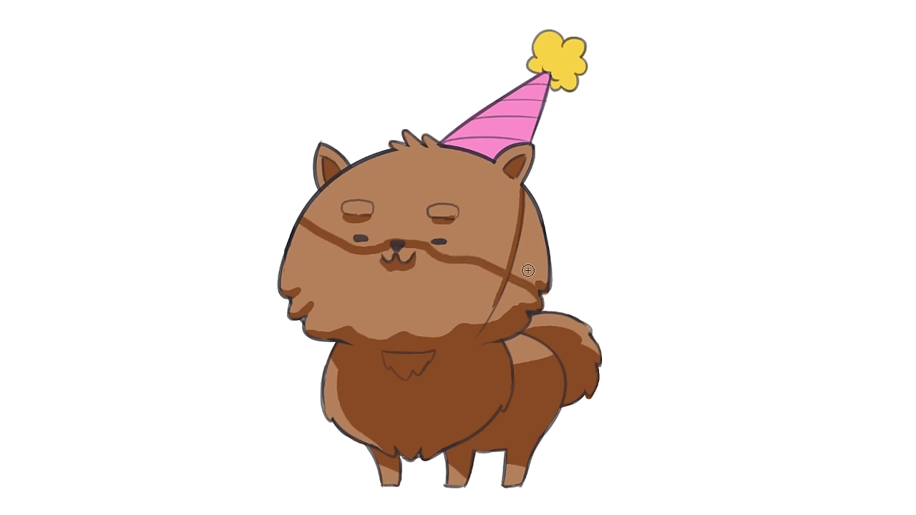
{"action": "mouse_move", "coordinate": [336, 154]}
{"action": "left_mouse_down"}
{"action": "mouse_move", "coordinate": [343, 184]}
{"action": "mouse_move", "coordinate": [308, 192]}
{"action": "mouse_move", "coordinate": [336, 229]}
{"action": "mouse_move", "coordinate": [401, 232]}
{"action": "mouse_move", "coordinate": [387, 233]}
{"action": "left_mouse_up"}
- Set the foreground colour to a very dark brown, 4e1f09
{"action": "left_click", "coordinate": [24, 448]}
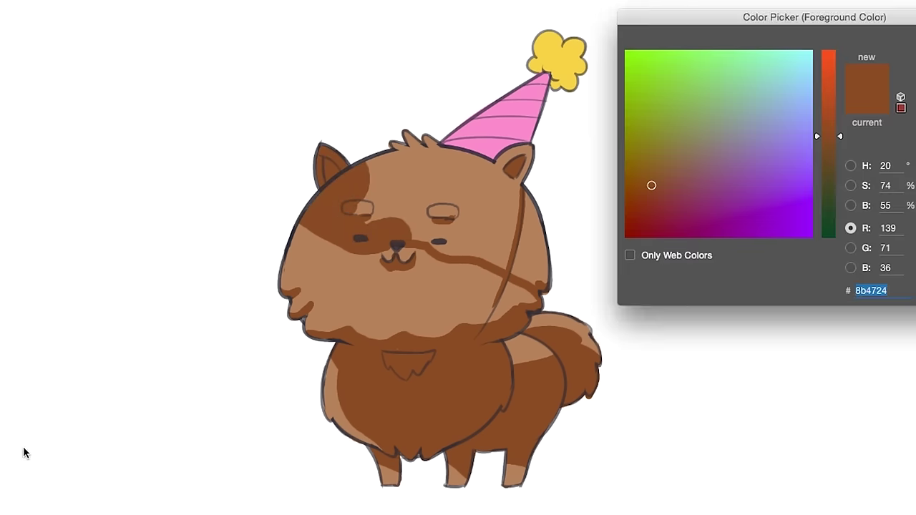
{"action": "left_click", "coordinate": [849, 165]}
{"action": "left_click", "coordinate": [790, 183]}
{"action": "left_click", "coordinate": [850, 228]}
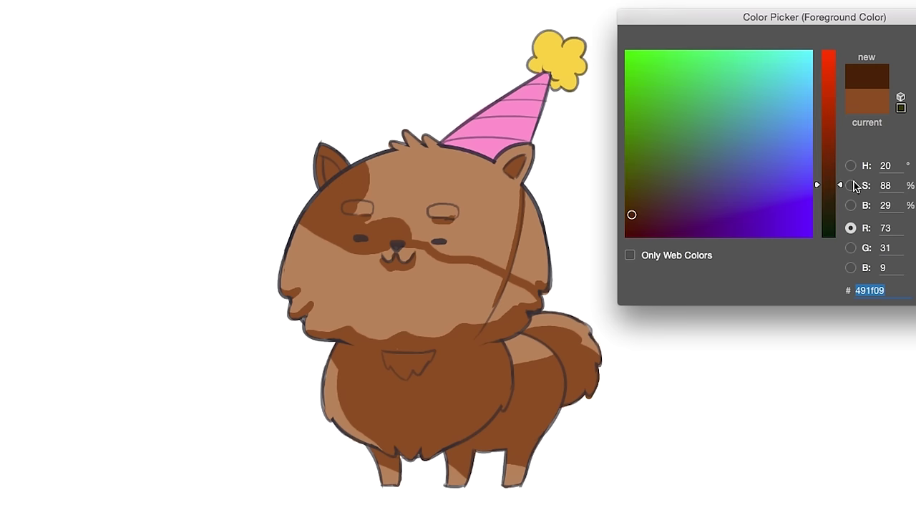
{"action": "key", "text": "Return"}
- Enlarge the brush and cover the upper head, ears and all shaded parts of the body with the very dark brown
{"action": "mouse_move", "coordinate": [307, 211]}
{"action": "left_mouse_down"}
{"action": "mouse_move", "coordinate": [357, 246]}
{"action": "mouse_move", "coordinate": [404, 236]}
{"action": "mouse_move", "coordinate": [478, 259]}
{"action": "mouse_move", "coordinate": [545, 293]}
{"action": "mouse_move", "coordinate": [515, 249]}
{"action": "mouse_move", "coordinate": [541, 247]}
{"action": "mouse_move", "coordinate": [515, 146]}
{"action": "left_mouse_up"}
{"action": "key", "text": "]"}
{"action": "key", "text": "]"}
{"action": "key", "text": "]"}
{"action": "key", "text": "]"}
{"action": "key", "text": "]"}
{"action": "mouse_move", "coordinate": [506, 245]}
{"action": "left_mouse_down"}
{"action": "mouse_move", "coordinate": [402, 216]}
{"action": "mouse_move", "coordinate": [362, 218]}
{"action": "mouse_move", "coordinate": [321, 173]}
{"action": "left_mouse_up"}
{"action": "mouse_move", "coordinate": [398, 137]}
{"action": "left_mouse_down"}
{"action": "mouse_move", "coordinate": [403, 162]}
{"action": "mouse_move", "coordinate": [517, 194]}
{"action": "left_mouse_up"}
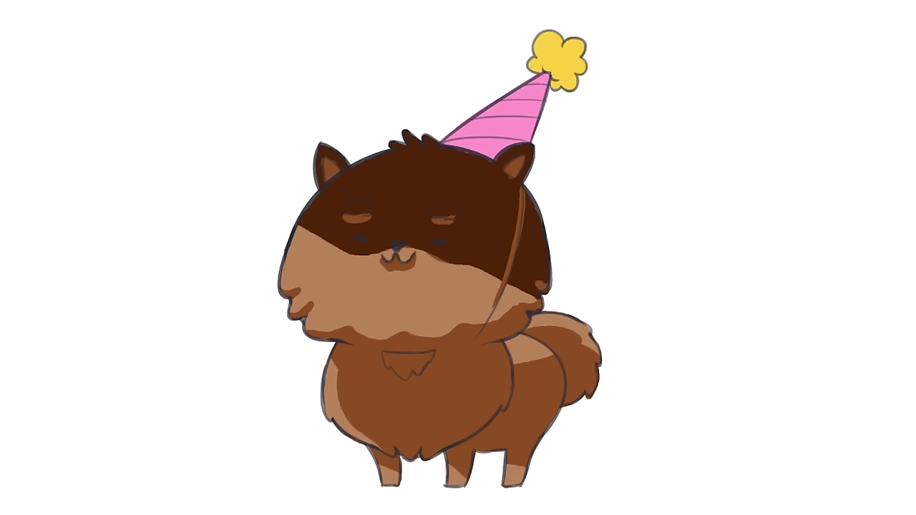
{"action": "mouse_move", "coordinate": [568, 292]}
{"action": "left_mouse_down"}
{"action": "mouse_move", "coordinate": [497, 292]}
{"action": "mouse_move", "coordinate": [432, 207]}
{"action": "mouse_move", "coordinate": [449, 132]}
{"action": "mouse_move", "coordinate": [380, 162]}
{"action": "mouse_move", "coordinate": [417, 351]}
{"action": "mouse_move", "coordinate": [281, 284]}
{"action": "left_mouse_up"}
{"action": "mouse_move", "coordinate": [565, 303]}
{"action": "left_mouse_down"}
{"action": "mouse_move", "coordinate": [525, 386]}
{"action": "mouse_move", "coordinate": [327, 464]}
{"action": "mouse_move", "coordinate": [445, 483]}
{"action": "mouse_move", "coordinate": [409, 489]}
{"action": "mouse_move", "coordinate": [582, 377]}
{"action": "mouse_move", "coordinate": [437, 268]}
{"action": "mouse_move", "coordinate": [481, 276]}
{"action": "left_mouse_up"}
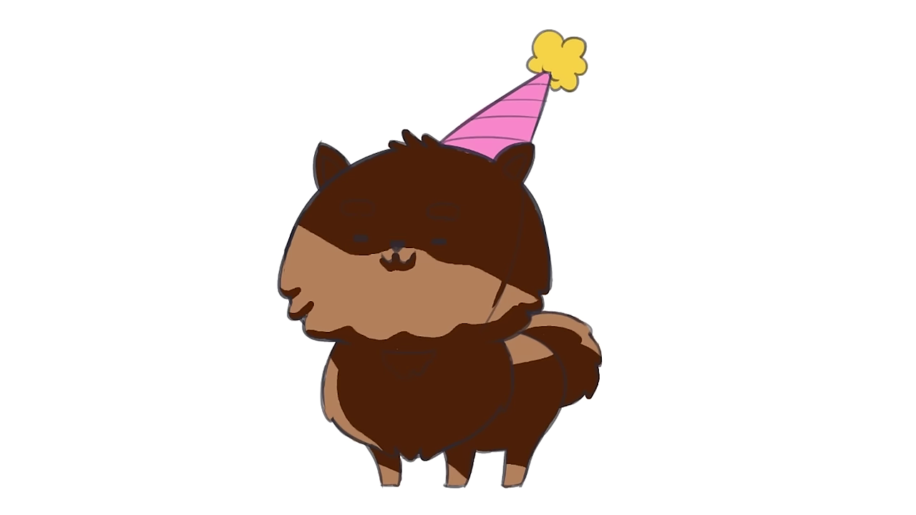
- Erase thin strips of shadow along the outer edges of the head, ears, tail, hind leg and chest
{"action": "left_click_drag", "start_coordinate": [548, 267], "coordinate": [543, 236]}
{"action": "left_click_drag", "start_coordinate": [523, 192], "coordinate": [544, 248]}
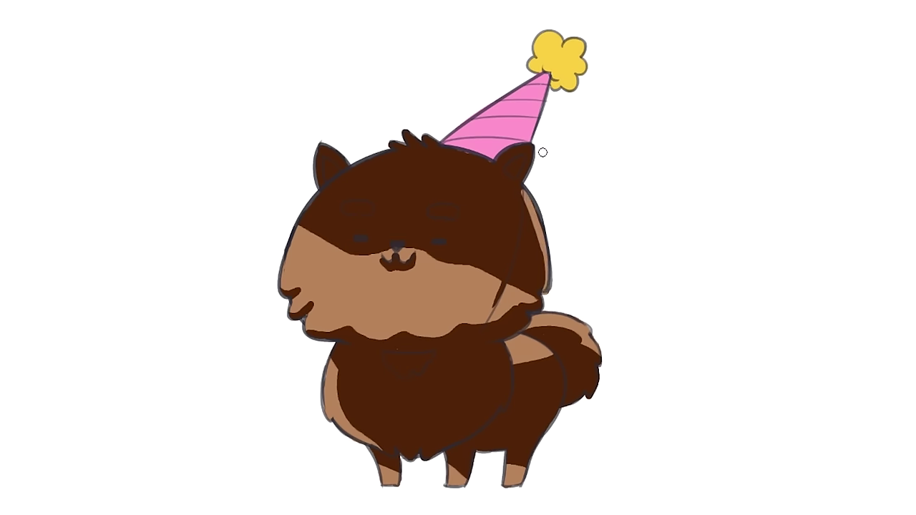
{"action": "left_click_drag", "start_coordinate": [527, 175], "coordinate": [534, 146]}
{"action": "left_click_drag", "start_coordinate": [347, 166], "coordinate": [329, 150]}
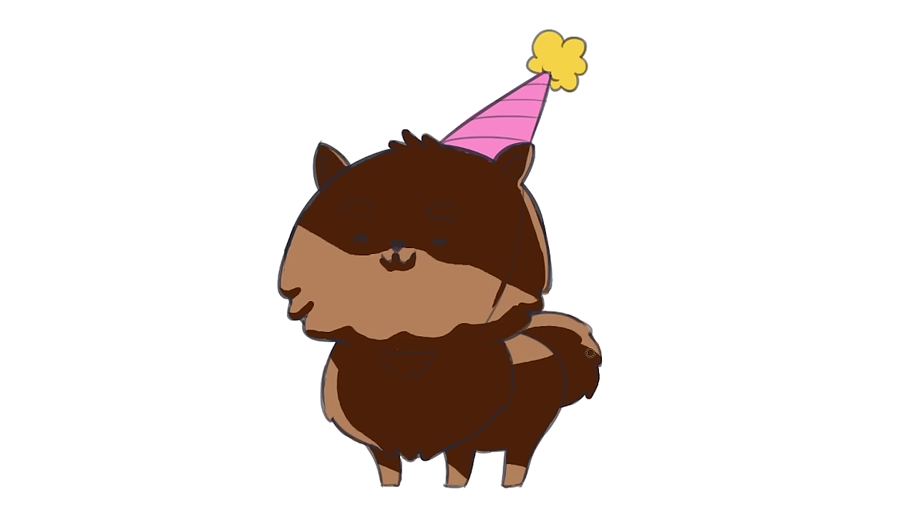
{"action": "left_click_drag", "start_coordinate": [595, 369], "coordinate": [588, 395]}
{"action": "mouse_move", "coordinate": [556, 366]}
{"action": "left_mouse_down"}
{"action": "mouse_move", "coordinate": [558, 396]}
{"action": "mouse_move", "coordinate": [538, 447]}
{"action": "left_mouse_up"}
{"action": "mouse_move", "coordinate": [556, 368]}
{"action": "left_mouse_down"}
{"action": "mouse_move", "coordinate": [541, 441]}
{"action": "mouse_move", "coordinate": [557, 403]}
{"action": "mouse_move", "coordinate": [525, 472]}
{"action": "left_mouse_up"}
{"action": "left_click_drag", "start_coordinate": [503, 411], "coordinate": [506, 353]}
{"action": "left_click_drag", "start_coordinate": [426, 457], "coordinate": [496, 405]}
- Sample the very dark brown, shrink the brush and touch up the shadow edge on the hindquarters and hind leg
{"action": "key", "text": "b"}
{"action": "left_click", "coordinate": [510, 424], "text": "alt"}
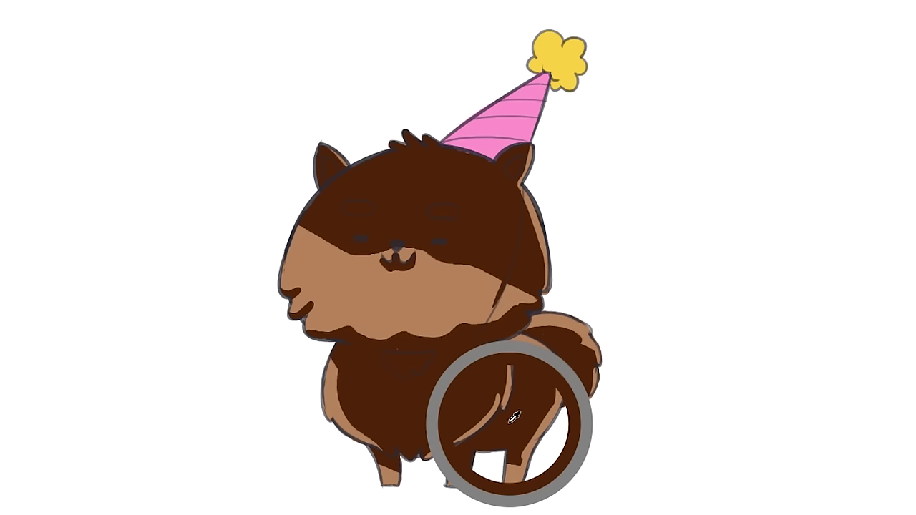
{"action": "key", "text": "bracketleft"}
{"action": "key", "text": "bracketleft"}
{"action": "key", "text": "bracketleft"}
{"action": "key", "text": "bracketleft"}
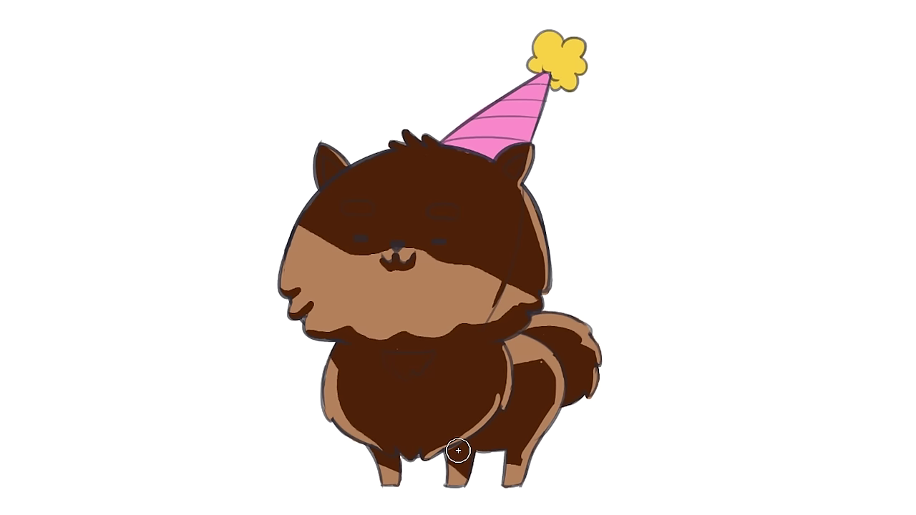
{"action": "mouse_move", "coordinate": [536, 364]}
{"action": "left_mouse_down"}
{"action": "mouse_move", "coordinate": [551, 398]}
{"action": "mouse_move", "coordinate": [520, 460]}
{"action": "left_mouse_up"}
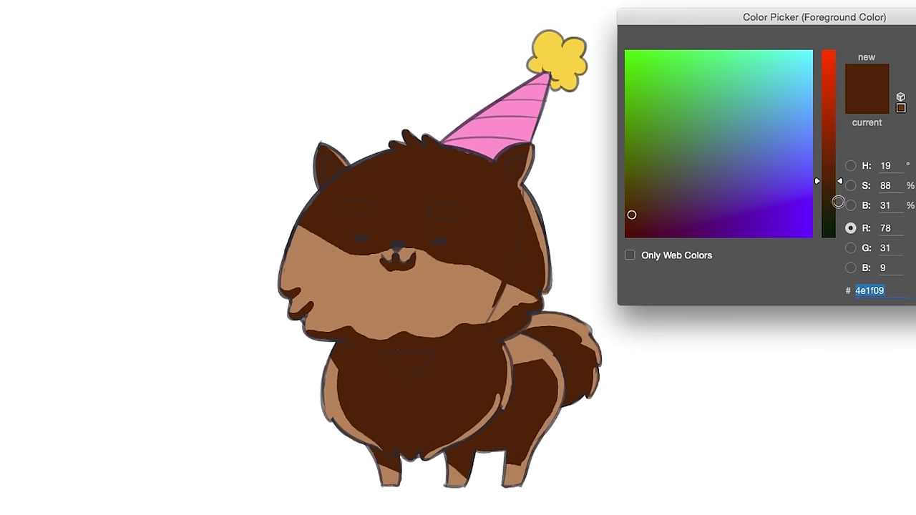
- Choose a bright turquoise foreground colour for the rim light
{"action": "left_click", "coordinate": [850, 165]}
{"action": "left_click", "coordinate": [828, 150]}
{"action": "left_click_drag", "start_coordinate": [801, 74], "coordinate": [790, 50]}
{"action": "key", "text": "Return"}
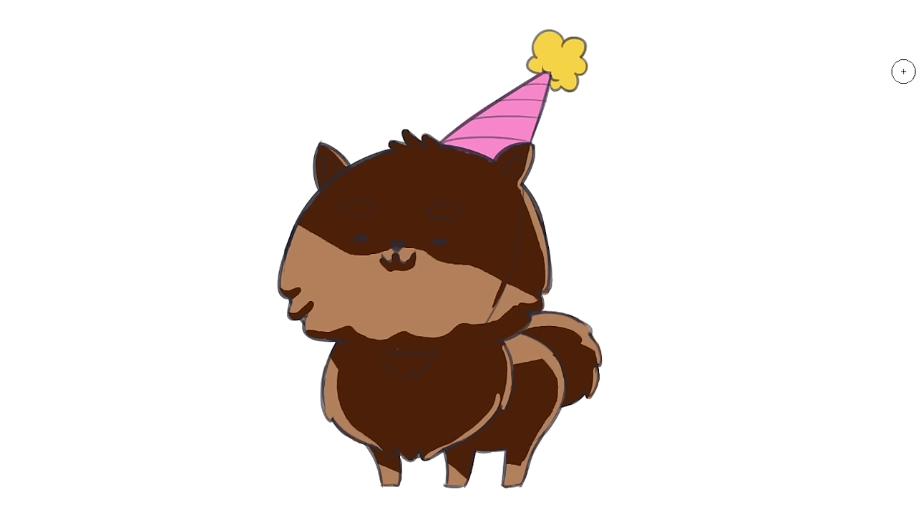
- Paint turquoise rim light along the edges of the tail, ear, head, hind leg and chest
{"action": "left_click_drag", "start_coordinate": [594, 373], "coordinate": [580, 406]}
{"action": "left_click_drag", "start_coordinate": [588, 340], "coordinate": [591, 367]}
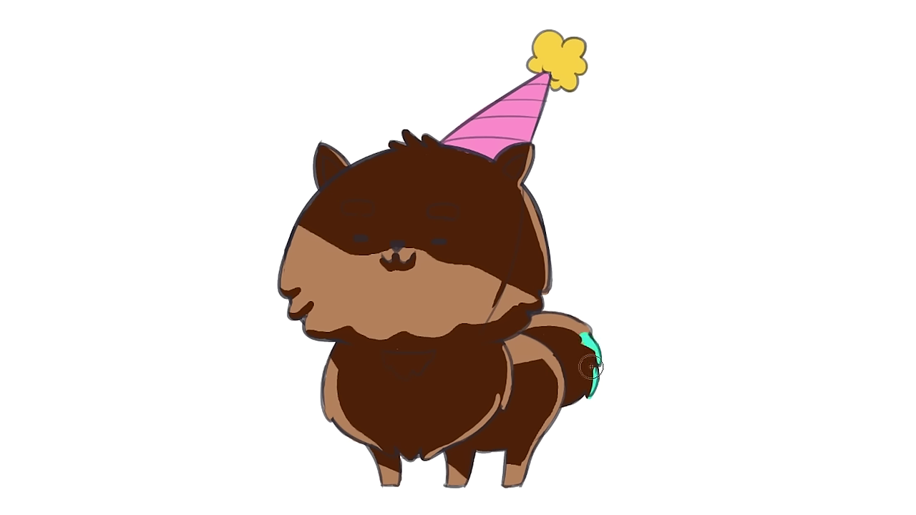
{"action": "left_click_drag", "start_coordinate": [560, 315], "coordinate": [588, 336]}
{"action": "mouse_move", "coordinate": [529, 152]}
{"action": "left_mouse_down"}
{"action": "mouse_move", "coordinate": [521, 181]}
{"action": "mouse_move", "coordinate": [548, 290]}
{"action": "left_mouse_up"}
{"action": "mouse_move", "coordinate": [549, 352]}
{"action": "left_mouse_down"}
{"action": "mouse_move", "coordinate": [559, 392]}
{"action": "mouse_move", "coordinate": [526, 479]}
{"action": "left_mouse_up"}
{"action": "mouse_move", "coordinate": [509, 337]}
{"action": "left_mouse_down"}
{"action": "mouse_move", "coordinate": [505, 400]}
{"action": "mouse_move", "coordinate": [500, 391]}
{"action": "mouse_move", "coordinate": [426, 456]}
{"action": "left_mouse_up"}
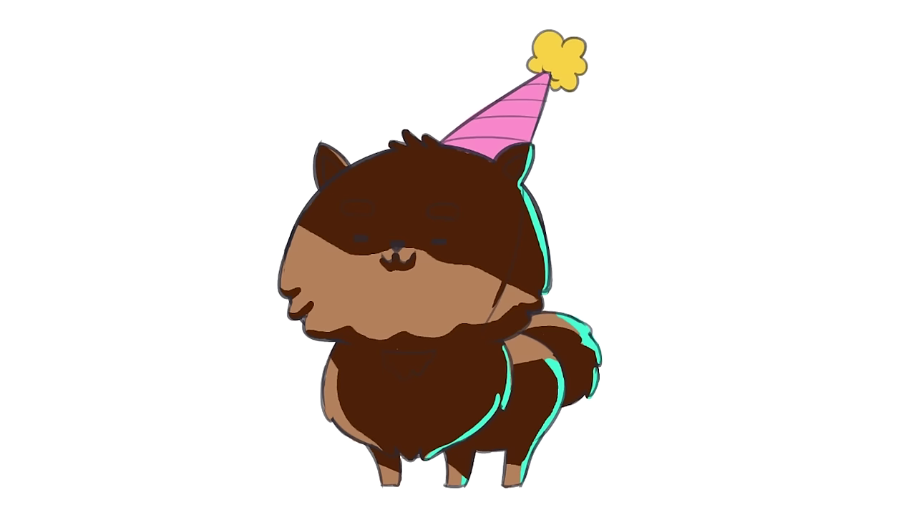
- Choose a pale cream-yellow foreground colour (#efe1ad) for the lit side of the face
{"action": "left_click", "coordinate": [77, 480]}
{"action": "left_click_drag", "start_coordinate": [828, 222], "coordinate": [831, 213]}
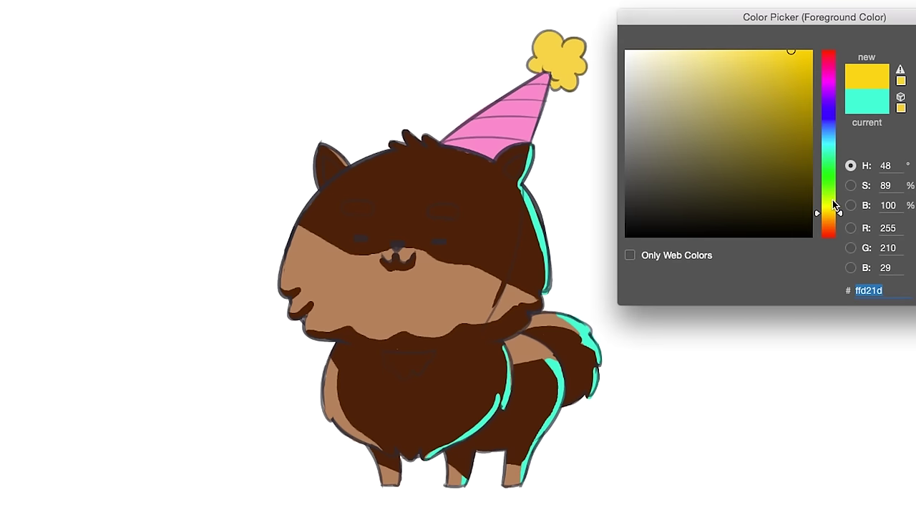
{"action": "left_click", "coordinate": [357, 291]}
{"action": "left_click", "coordinate": [691, 63]}
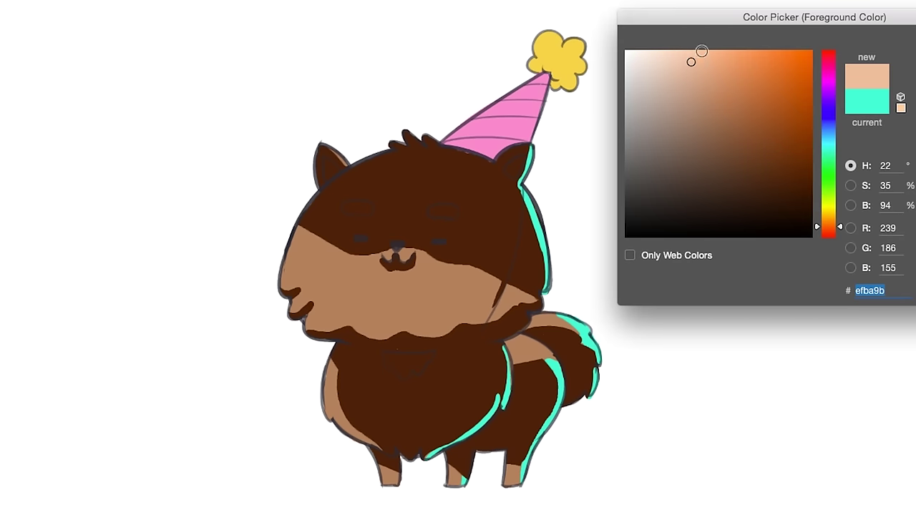
{"action": "left_click", "coordinate": [864, 229]}
{"action": "left_click", "coordinate": [752, 78]}
{"action": "key", "text": "Return"}
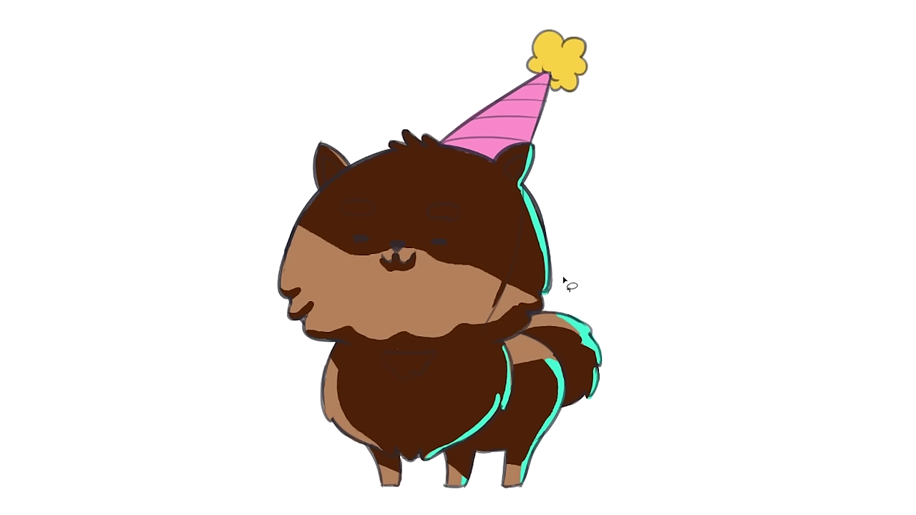
- Lasso the lower face, apply a pale yellow gradient fading across it, deselect, and compare the result with Layer 3 hidden and shown
{"action": "mouse_move", "coordinate": [561, 292]}
{"action": "left_mouse_down"}
{"action": "mouse_move", "coordinate": [354, 207]}
{"action": "mouse_move", "coordinate": [260, 265]}
{"action": "mouse_move", "coordinate": [316, 468]}
{"action": "mouse_move", "coordinate": [496, 505]}
{"action": "mouse_move", "coordinate": [585, 286]}
{"action": "left_mouse_up"}
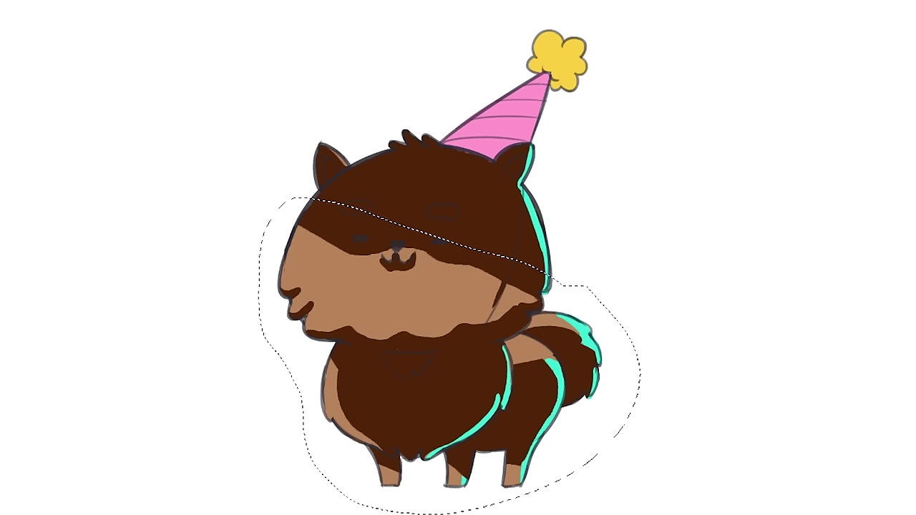
{"action": "mouse_move", "coordinate": [564, 274]}
{"action": "left_mouse_down"}
{"action": "mouse_move", "coordinate": [472, 350]}
{"action": "mouse_move", "coordinate": [253, 377]}
{"action": "mouse_move", "coordinate": [654, 248]}
{"action": "mouse_move", "coordinate": [565, 275]}
{"action": "left_mouse_up"}
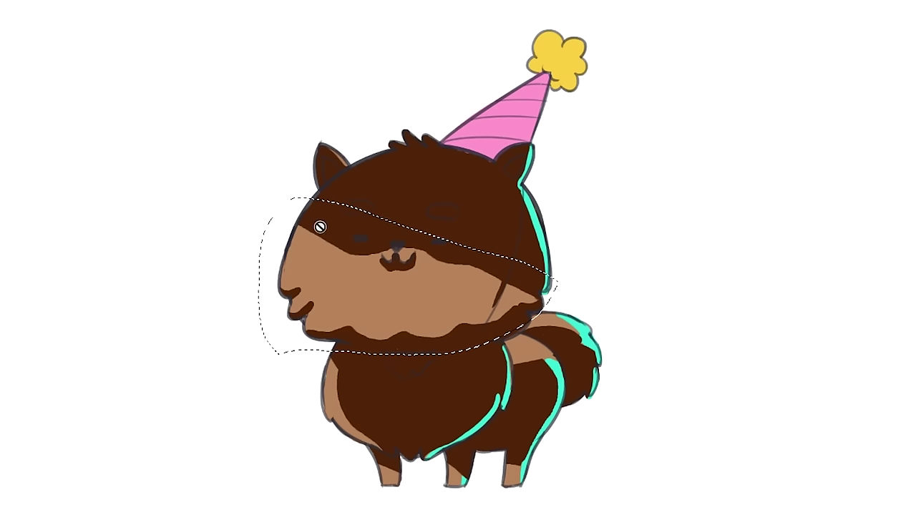
{"action": "mouse_move", "coordinate": [305, 226]}
{"action": "left_mouse_down"}
{"action": "mouse_move", "coordinate": [301, 237]}
{"action": "mouse_move", "coordinate": [490, 327]}
{"action": "mouse_move", "coordinate": [548, 373]}
{"action": "left_mouse_up"}
{"action": "key", "text": "ctrl+d"}
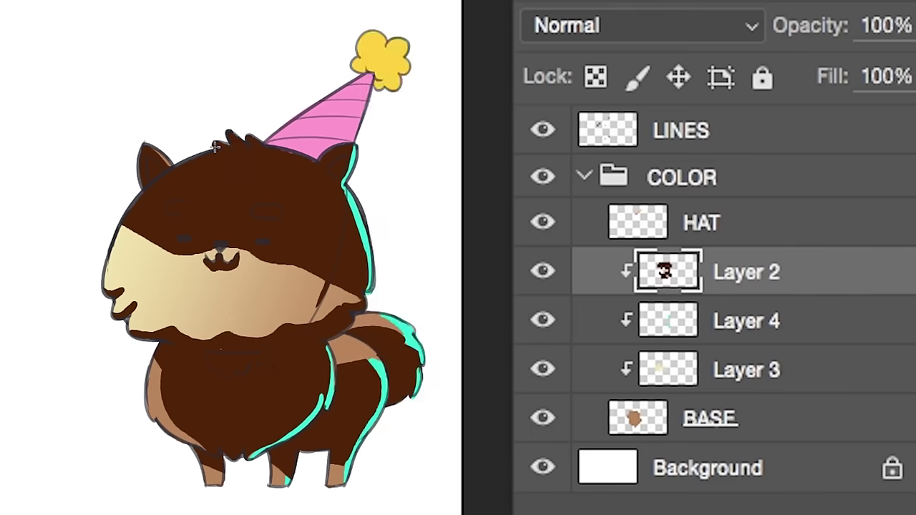
{"action": "left_click", "coordinate": [542, 369]}
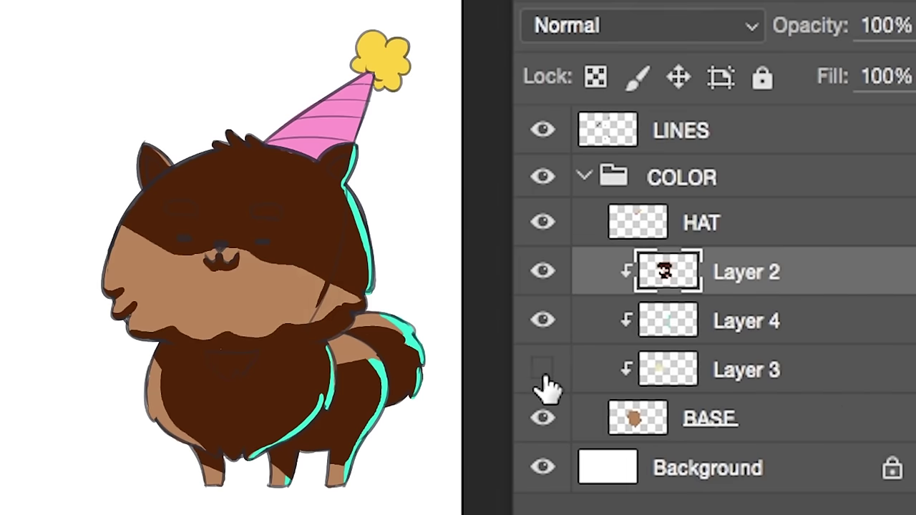
{"action": "left_click", "coordinate": [542, 369]}
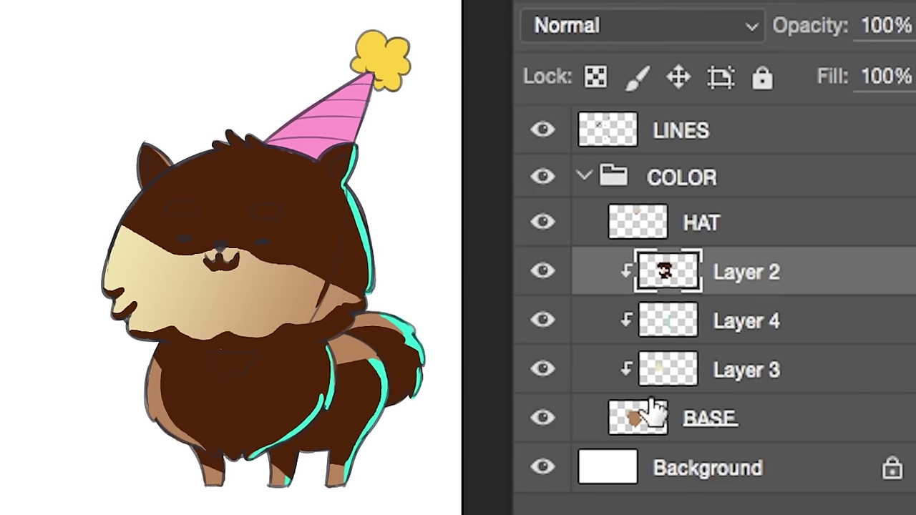
- Choose a near-black brown, select the dark fur shadow, and darken it with gradients from the top of the head and up from the legs
{"action": "left_click", "coordinate": [817, 427]}
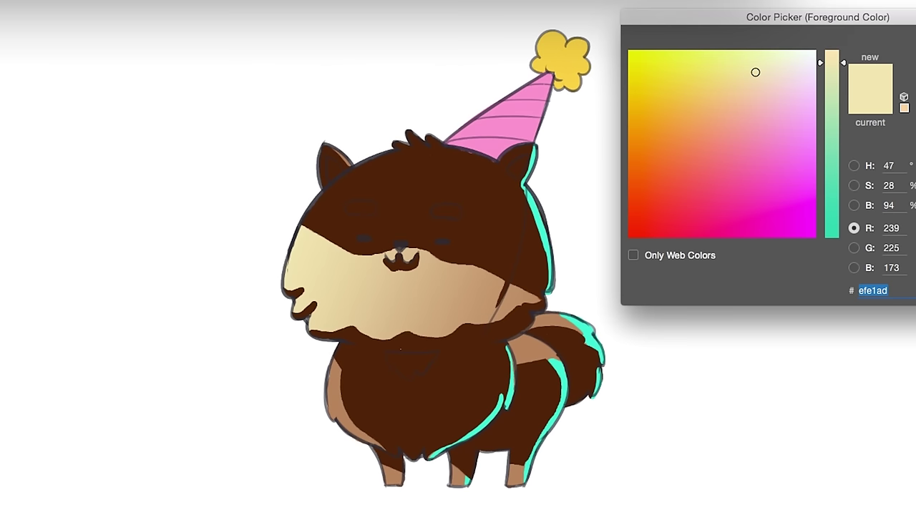
{"action": "left_click", "coordinate": [484, 233]}
{"action": "left_click", "coordinate": [772, 219]}
{"action": "key", "text": "Return"}
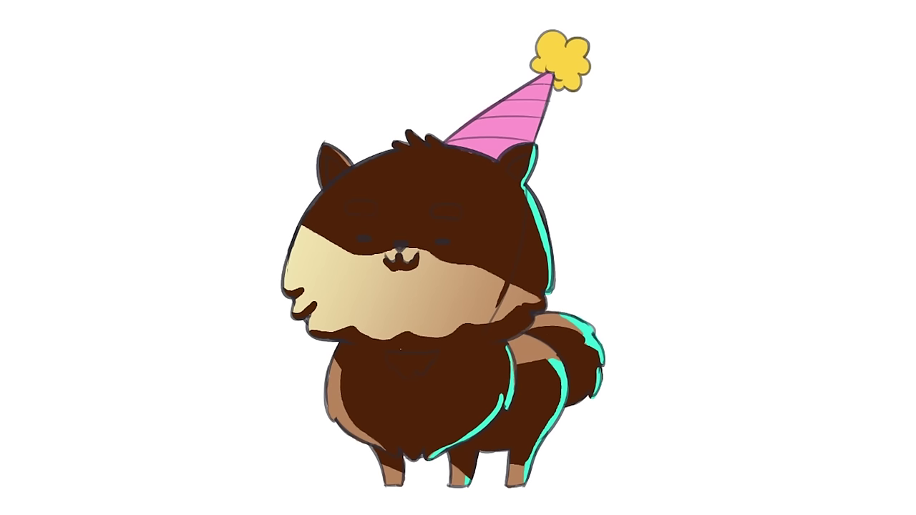
{"action": "left_click", "coordinate": [496, 241]}
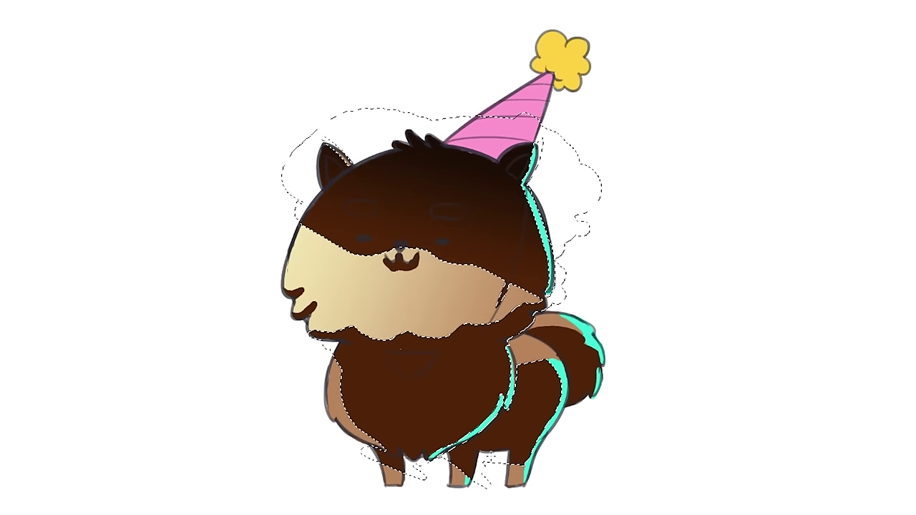
{"action": "left_click_drag", "start_coordinate": [450, 468], "coordinate": [444, 333]}
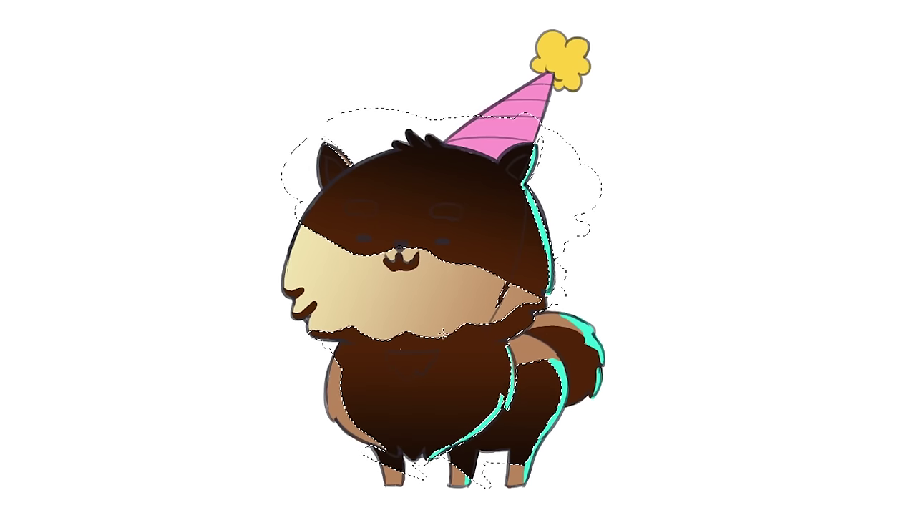
{"action": "key", "text": "ctrl+d"}
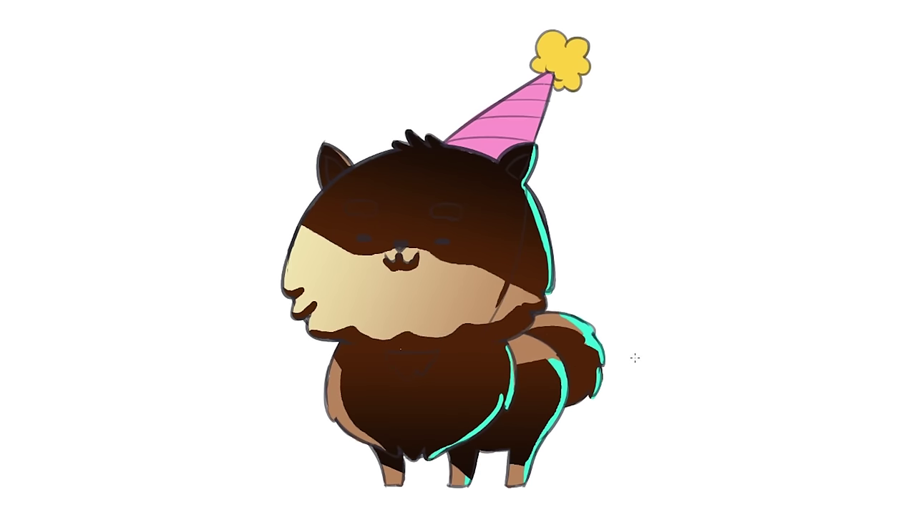
- Choose a strong red foreground colour for the blood
{"action": "key", "text": "n"}
{"action": "left_click", "coordinate": [797, 67]}
{"action": "left_click", "coordinate": [828, 54]}
{"action": "left_click", "coordinate": [802, 59]}
{"action": "left_click", "coordinate": [787, 86]}
{"action": "key", "text": "Return"}
- Paint red blood streaming from the mouth down the chest, with splatters around both eyes and on the cheeks
{"action": "mouse_move", "coordinate": [390, 262]}
{"action": "left_mouse_down"}
{"action": "mouse_move", "coordinate": [406, 417]}
{"action": "mouse_move", "coordinate": [393, 267]}
{"action": "mouse_move", "coordinate": [415, 263]}
{"action": "mouse_move", "coordinate": [412, 349]}
{"action": "left_mouse_up"}
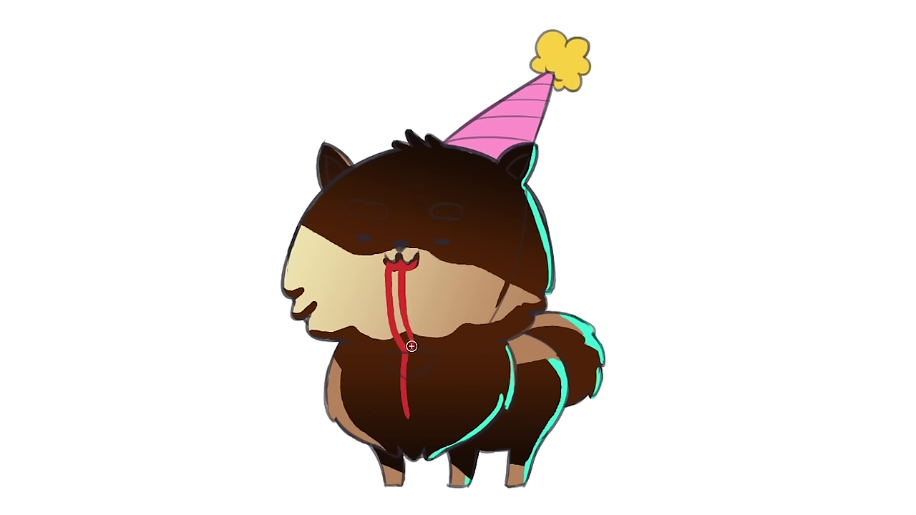
{"action": "left_click_drag", "start_coordinate": [412, 265], "coordinate": [415, 351]}
{"action": "left_click_drag", "start_coordinate": [419, 301], "coordinate": [421, 325]}
{"action": "mouse_move", "coordinate": [406, 277]}
{"action": "left_mouse_down"}
{"action": "mouse_move", "coordinate": [388, 322]}
{"action": "mouse_move", "coordinate": [383, 291]}
{"action": "mouse_move", "coordinate": [385, 312]}
{"action": "left_mouse_up"}
{"action": "mouse_move", "coordinate": [377, 273]}
{"action": "left_mouse_down"}
{"action": "mouse_move", "coordinate": [368, 277]}
{"action": "mouse_move", "coordinate": [367, 251]}
{"action": "mouse_move", "coordinate": [357, 258]}
{"action": "mouse_move", "coordinate": [368, 256]}
{"action": "left_mouse_up"}
{"action": "left_click", "coordinate": [369, 259]}
{"action": "mouse_move", "coordinate": [438, 256]}
{"action": "left_mouse_down"}
{"action": "mouse_move", "coordinate": [442, 286]}
{"action": "mouse_move", "coordinate": [426, 277]}
{"action": "mouse_move", "coordinate": [463, 203]}
{"action": "mouse_move", "coordinate": [425, 253]}
{"action": "mouse_move", "coordinate": [443, 242]}
{"action": "mouse_move", "coordinate": [437, 233]}
{"action": "mouse_move", "coordinate": [450, 241]}
{"action": "mouse_move", "coordinate": [437, 251]}
{"action": "mouse_move", "coordinate": [430, 234]}
{"action": "mouse_move", "coordinate": [469, 233]}
{"action": "mouse_move", "coordinate": [446, 251]}
{"action": "mouse_move", "coordinate": [430, 250]}
{"action": "mouse_move", "coordinate": [448, 235]}
{"action": "mouse_move", "coordinate": [426, 234]}
{"action": "left_mouse_up"}
{"action": "left_click", "coordinate": [441, 285]}
{"action": "left_click_drag", "start_coordinate": [372, 288], "coordinate": [379, 323]}
{"action": "mouse_move", "coordinate": [427, 266]}
{"action": "left_mouse_down"}
{"action": "mouse_move", "coordinate": [427, 330]}
{"action": "mouse_move", "coordinate": [408, 364]}
{"action": "mouse_move", "coordinate": [411, 421]}
{"action": "left_mouse_up"}
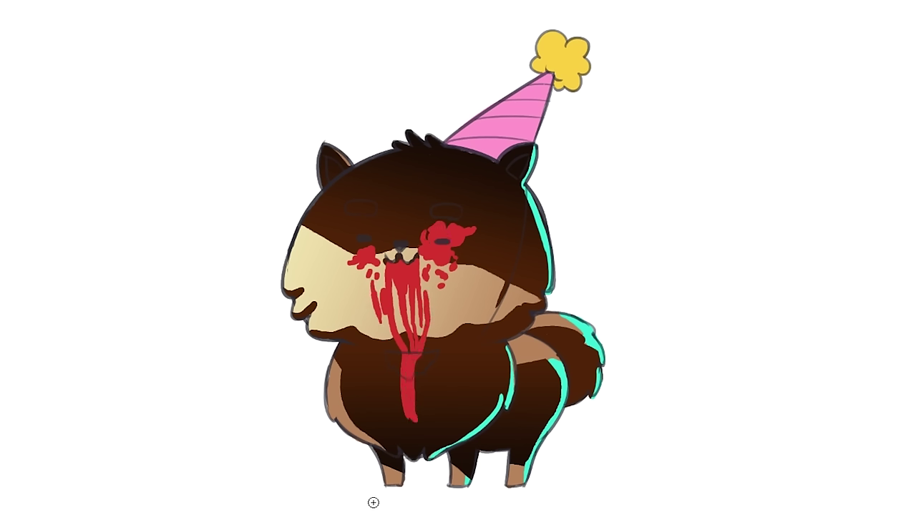
- Paint a wide, flat red puddle of blood on the ground beneath the dog's feet
{"action": "mouse_move", "coordinate": [384, 482]}
{"action": "left_mouse_down"}
{"action": "mouse_move", "coordinate": [300, 514]}
{"action": "mouse_move", "coordinate": [476, 514]}
{"action": "mouse_move", "coordinate": [528, 499]}
{"action": "left_mouse_up"}
{"action": "mouse_move", "coordinate": [521, 460]}
{"action": "left_mouse_down"}
{"action": "mouse_move", "coordinate": [430, 453]}
{"action": "mouse_move", "coordinate": [321, 470]}
{"action": "mouse_move", "coordinate": [520, 465]}
{"action": "mouse_move", "coordinate": [417, 460]}
{"action": "mouse_move", "coordinate": [392, 469]}
{"action": "mouse_move", "coordinate": [469, 471]}
{"action": "mouse_move", "coordinate": [373, 469]}
{"action": "mouse_move", "coordinate": [459, 469]}
{"action": "left_mouse_up"}
{"action": "mouse_move", "coordinate": [403, 452]}
{"action": "left_mouse_down"}
{"action": "mouse_move", "coordinate": [287, 465]}
{"action": "mouse_move", "coordinate": [317, 477]}
{"action": "mouse_move", "coordinate": [414, 482]}
{"action": "mouse_move", "coordinate": [515, 477]}
{"action": "mouse_move", "coordinate": [508, 463]}
{"action": "mouse_move", "coordinate": [297, 469]}
{"action": "left_mouse_up"}
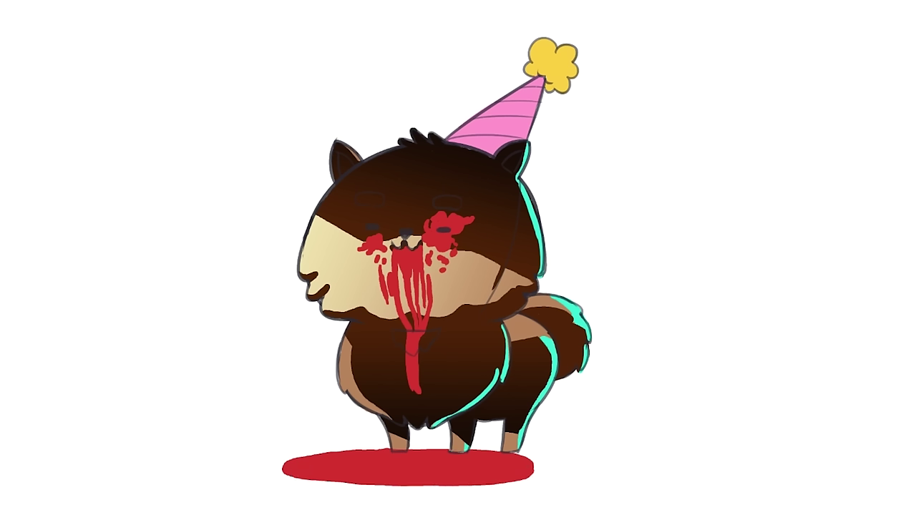
- Choose a dark red and paint shadow along the puddle's lower rim, far end and the edge under the feet
{"action": "left_click", "coordinate": [744, 161]}
{"action": "left_click", "coordinate": [900, 54]}
{"action": "left_click_drag", "start_coordinate": [349, 481], "coordinate": [540, 469]}
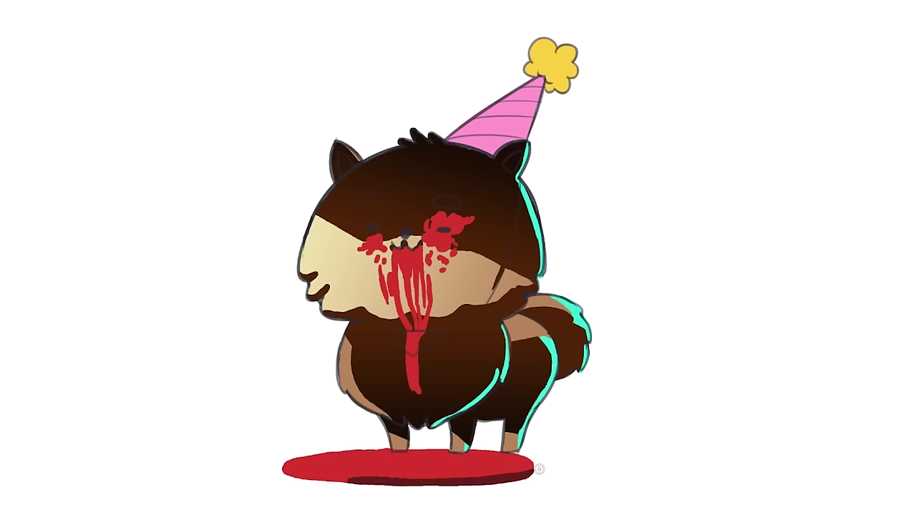
{"action": "left_click_drag", "start_coordinate": [409, 452], "coordinate": [522, 452]}
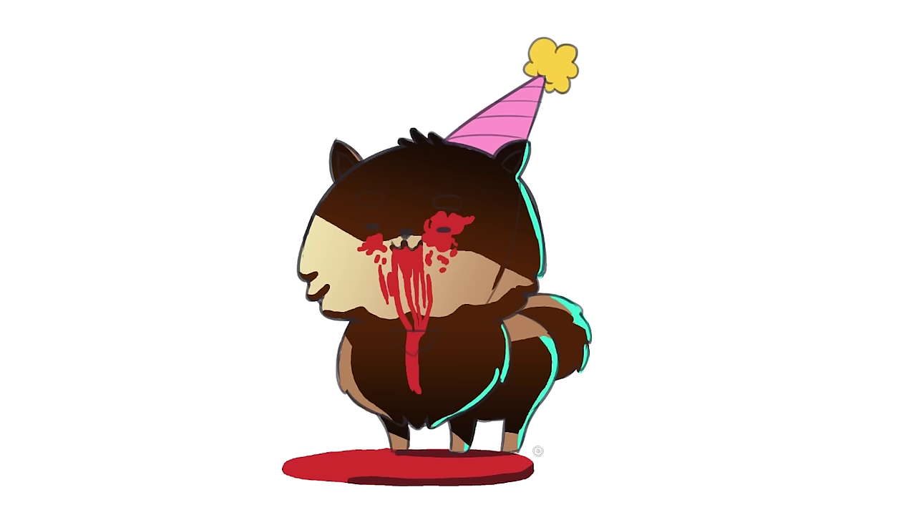
{"action": "mouse_move", "coordinate": [432, 455]}
{"action": "left_mouse_down"}
{"action": "mouse_move", "coordinate": [511, 460]}
{"action": "mouse_move", "coordinate": [529, 475]}
{"action": "left_mouse_up"}
{"action": "left_click_drag", "start_coordinate": [327, 478], "coordinate": [377, 482]}
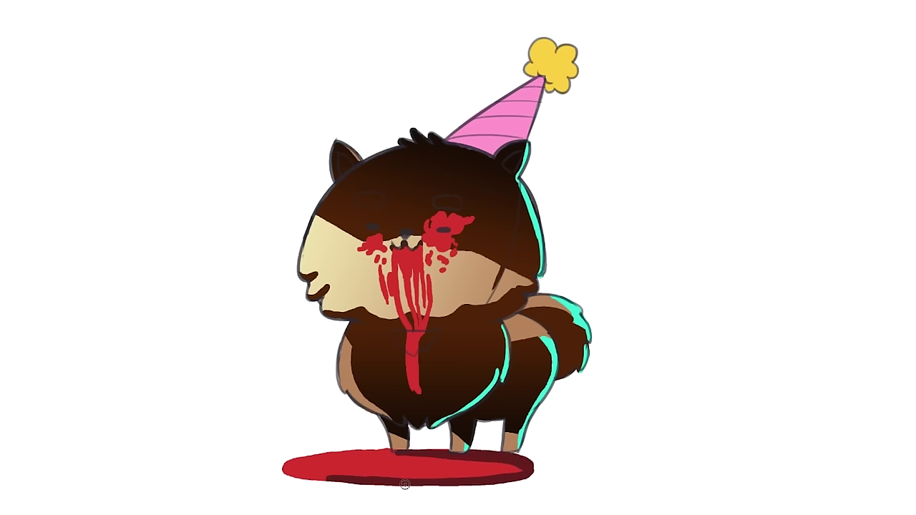
- Sample the puddle's red, lighten it to pink, and paint a highlight streak and a dot on the puddle
{"action": "left_click", "coordinate": [4, 421]}
{"action": "left_click", "coordinate": [379, 459]}
{"action": "left_click", "coordinate": [710, 65]}
{"action": "left_click", "coordinate": [899, 53]}
{"action": "left_click_drag", "start_coordinate": [303, 462], "coordinate": [384, 463]}
{"action": "left_click", "coordinate": [379, 468]}
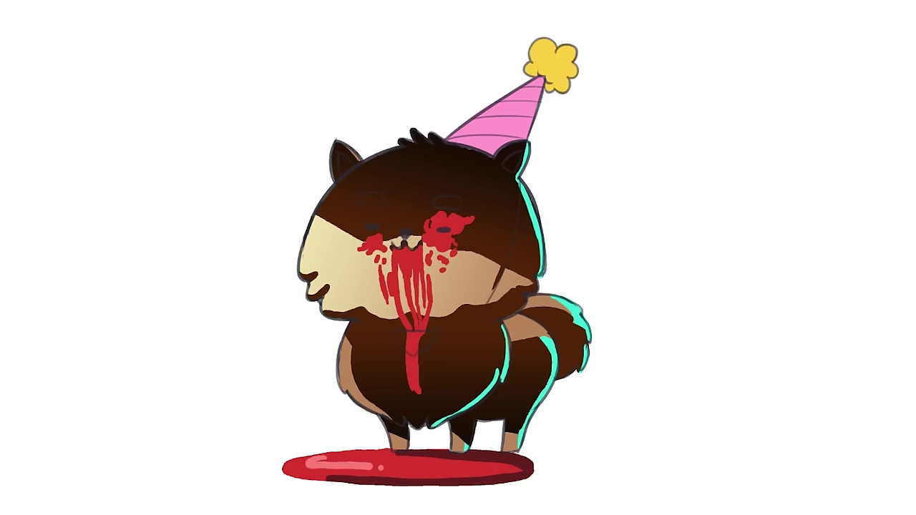
{"action": "left_click", "coordinate": [428, 460], "text": "alt"}
{"action": "left_click_drag", "start_coordinate": [365, 466], "coordinate": [398, 458]}
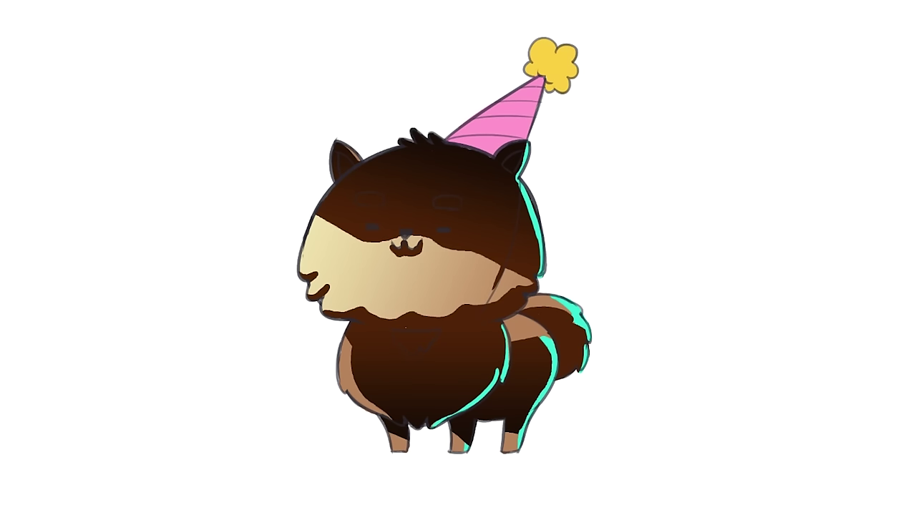
- Shade the blood in dark red below the mouth, under the chin, along the chest streak and around the splattered eye
{"action": "left_click", "coordinate": [509, 459]}
{"action": "key", "text": "Return"}
{"action": "left_click_drag", "start_coordinate": [397, 250], "coordinate": [419, 247]}
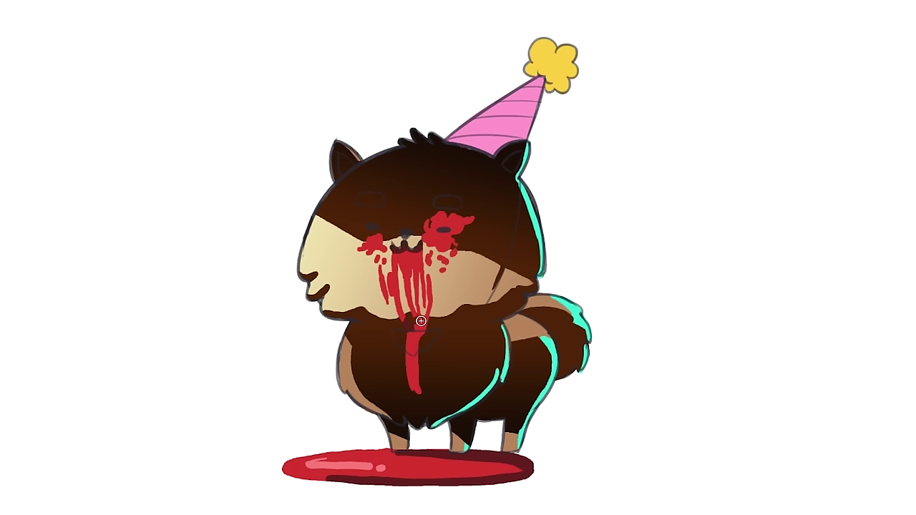
{"action": "left_click_drag", "start_coordinate": [417, 325], "coordinate": [405, 334]}
{"action": "left_click_drag", "start_coordinate": [409, 377], "coordinate": [421, 389]}
{"action": "left_click_drag", "start_coordinate": [420, 334], "coordinate": [421, 387]}
{"action": "mouse_move", "coordinate": [424, 229]}
{"action": "left_mouse_down"}
{"action": "mouse_move", "coordinate": [458, 238]}
{"action": "mouse_move", "coordinate": [461, 221]}
{"action": "mouse_move", "coordinate": [466, 229]}
{"action": "mouse_move", "coordinate": [436, 211]}
{"action": "mouse_move", "coordinate": [452, 222]}
{"action": "left_mouse_up"}
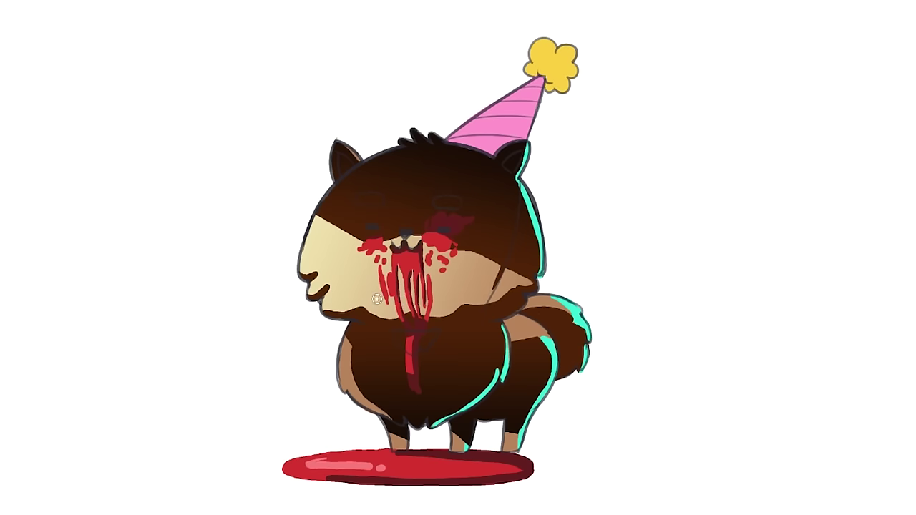
- Paint both closed eyes solid black, including the short lines directly beneath them
{"action": "key", "text": "n"}
{"action": "left_click", "coordinate": [910, 76]}
{"action": "left_click_drag", "start_coordinate": [438, 230], "coordinate": [455, 228]}
{"action": "left_click_drag", "start_coordinate": [368, 229], "coordinate": [383, 228]}
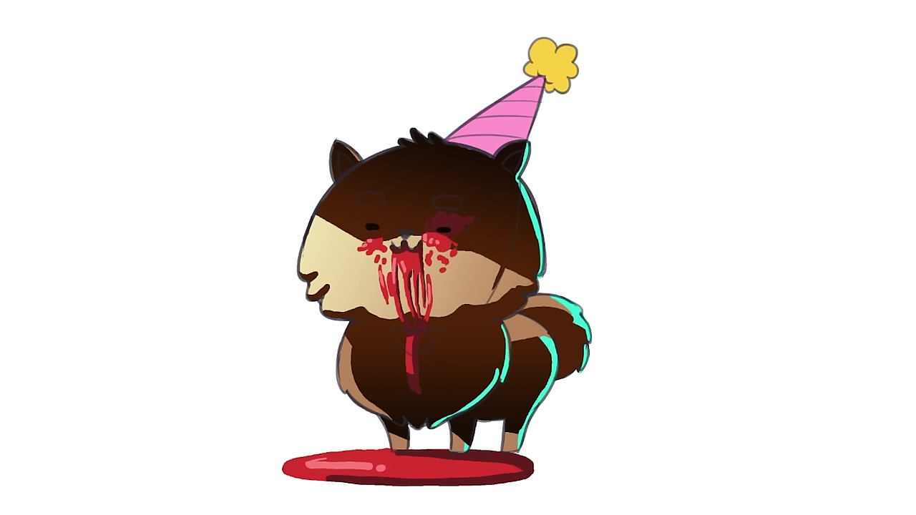
{"action": "left_click_drag", "start_coordinate": [448, 238], "coordinate": [436, 237]}
{"action": "left_click_drag", "start_coordinate": [379, 234], "coordinate": [367, 235]}
- Sample the hat's pink, darken it to magenta #ab2e78, and paint a shadow down the shaded side of the party hat
{"action": "key", "text": "n"}
{"action": "left_click", "coordinate": [502, 128]}
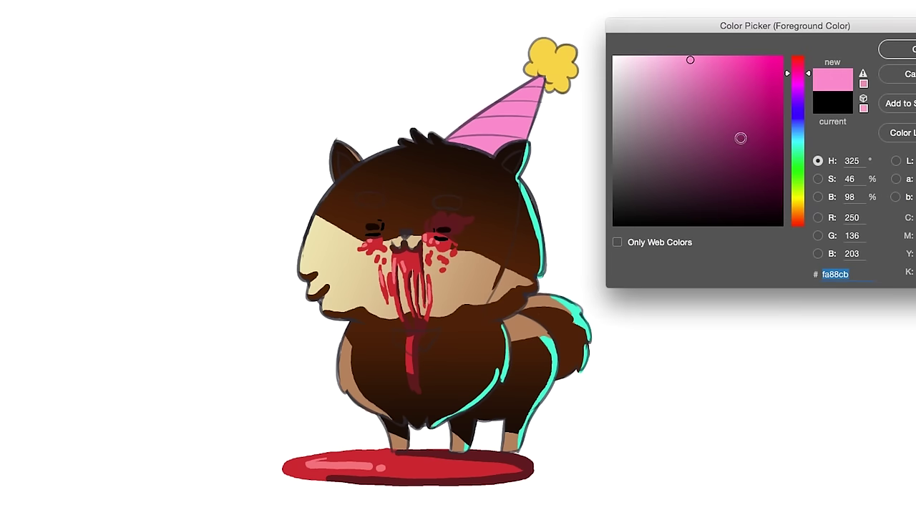
{"action": "left_click", "coordinate": [737, 112]}
{"action": "left_click", "coordinate": [819, 217]}
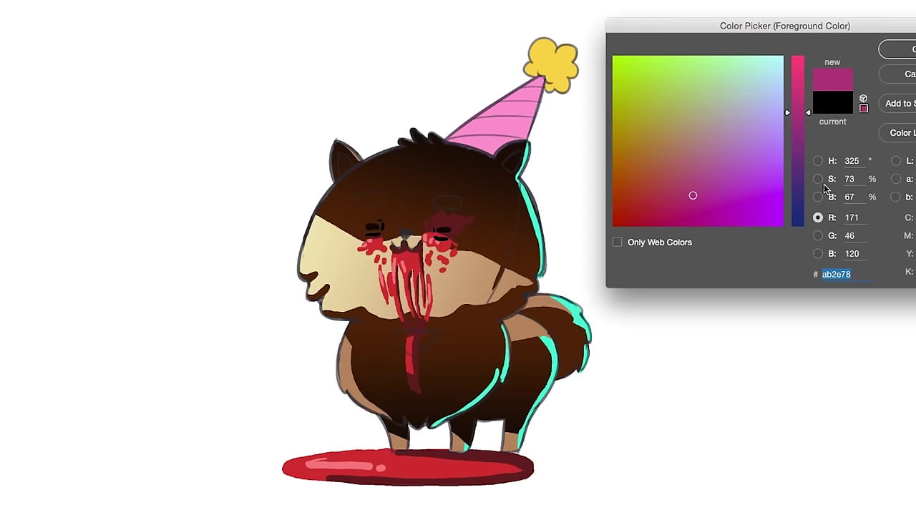
{"action": "left_click", "coordinate": [888, 51]}
{"action": "mouse_move", "coordinate": [542, 78]}
{"action": "left_mouse_down"}
{"action": "mouse_move", "coordinate": [491, 163]}
{"action": "mouse_move", "coordinate": [512, 140]}
{"action": "left_mouse_up"}
{"action": "mouse_move", "coordinate": [540, 87]}
{"action": "left_mouse_down"}
{"action": "mouse_move", "coordinate": [525, 146]}
{"action": "mouse_move", "coordinate": [506, 164]}
{"action": "mouse_move", "coordinate": [542, 77]}
{"action": "mouse_move", "coordinate": [506, 139]}
{"action": "mouse_move", "coordinate": [531, 101]}
{"action": "mouse_move", "coordinate": [503, 151]}
{"action": "mouse_move", "coordinate": [542, 73]}
{"action": "left_mouse_up"}
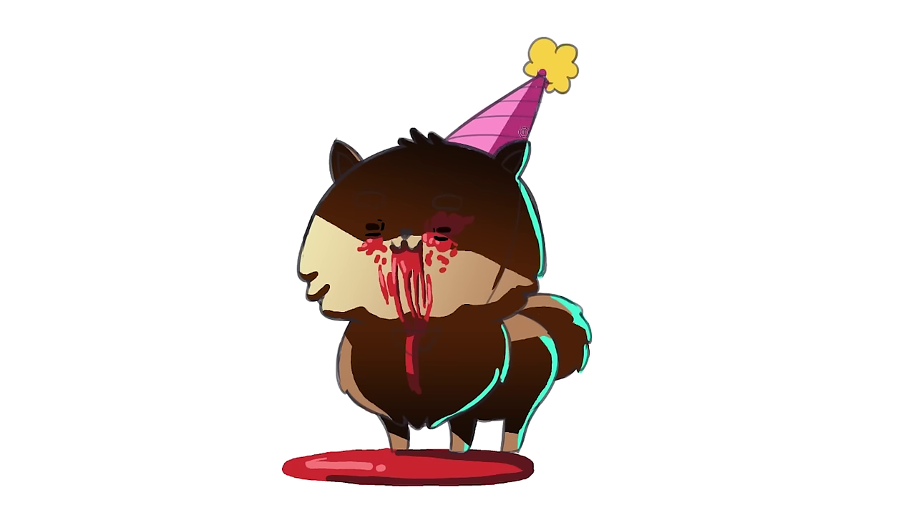
- Shade the yellow pompom with dark mustard and paint turquoise rim light along the outer edges of the hat and pompom
{"action": "left_click", "coordinate": [4, 318]}
{"action": "left_click", "coordinate": [552, 77]}
{"action": "left_click", "coordinate": [817, 161]}
{"action": "left_click", "coordinate": [763, 110]}
{"action": "left_click", "coordinate": [818, 254]}
{"action": "left_click", "coordinate": [818, 218]}
{"action": "key", "text": "Return"}
{"action": "left_click_drag", "start_coordinate": [540, 72], "coordinate": [575, 71]}
{"action": "left_click_drag", "start_coordinate": [573, 51], "coordinate": [552, 89]}
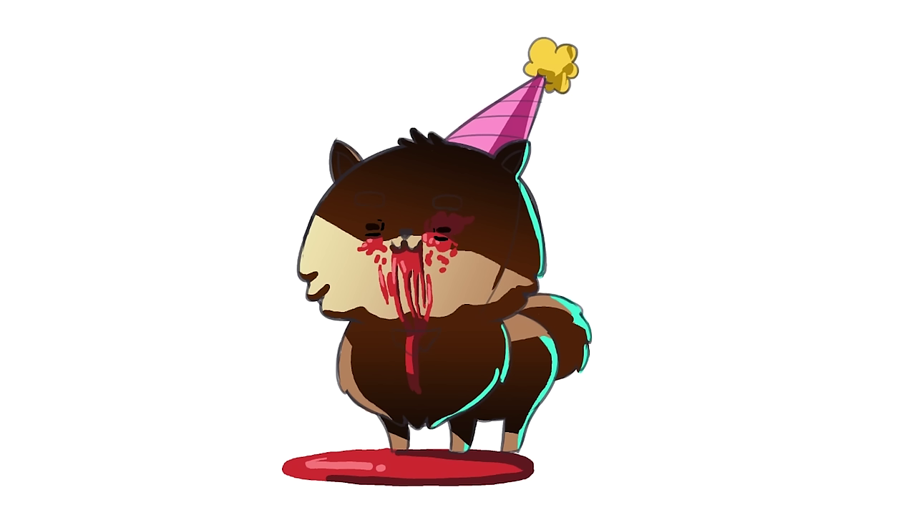
{"action": "left_click_drag", "start_coordinate": [542, 84], "coordinate": [526, 146]}
- Choose a muted medium brown foreground colour for the ground
{"action": "left_click", "coordinate": [818, 161]}
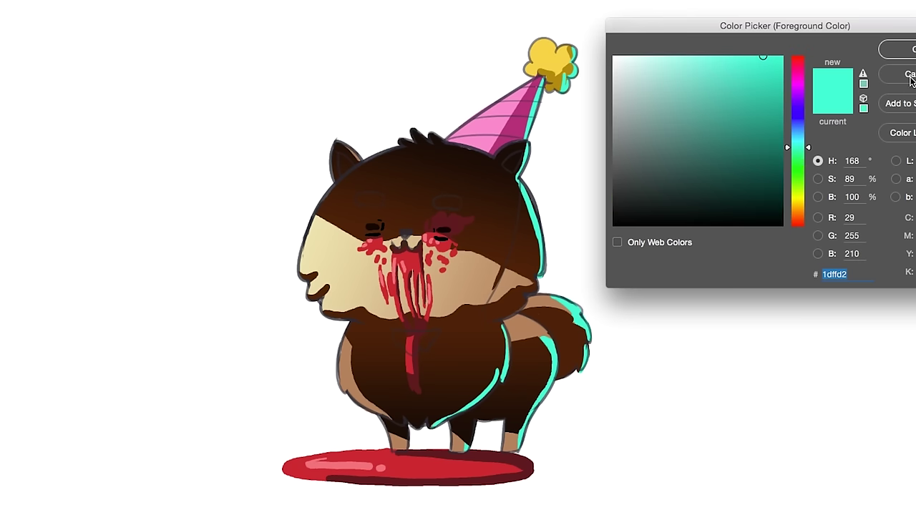
{"action": "left_click", "coordinate": [800, 222]}
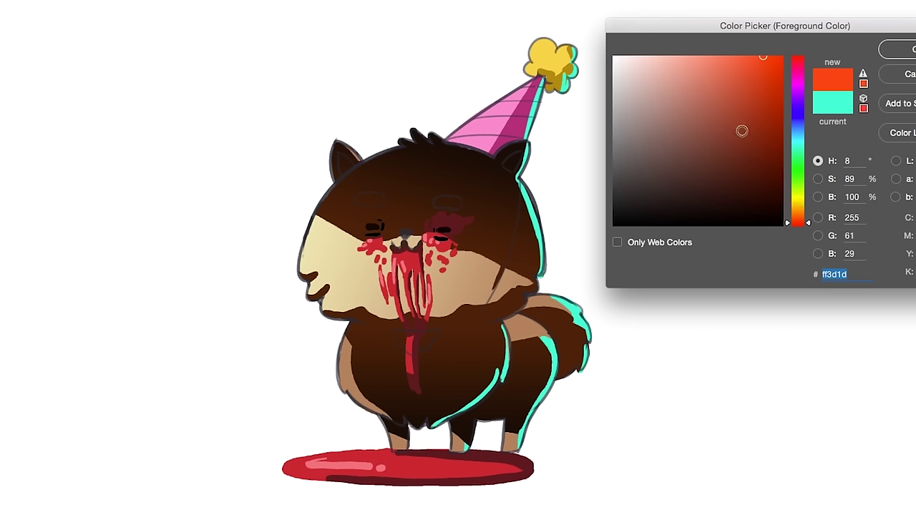
{"action": "left_click", "coordinate": [705, 177]}
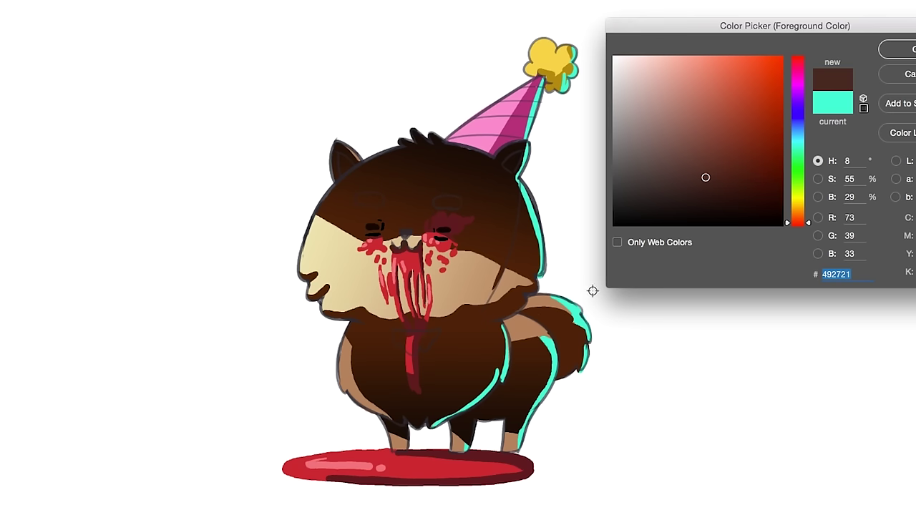
{"action": "left_click", "coordinate": [802, 217]}
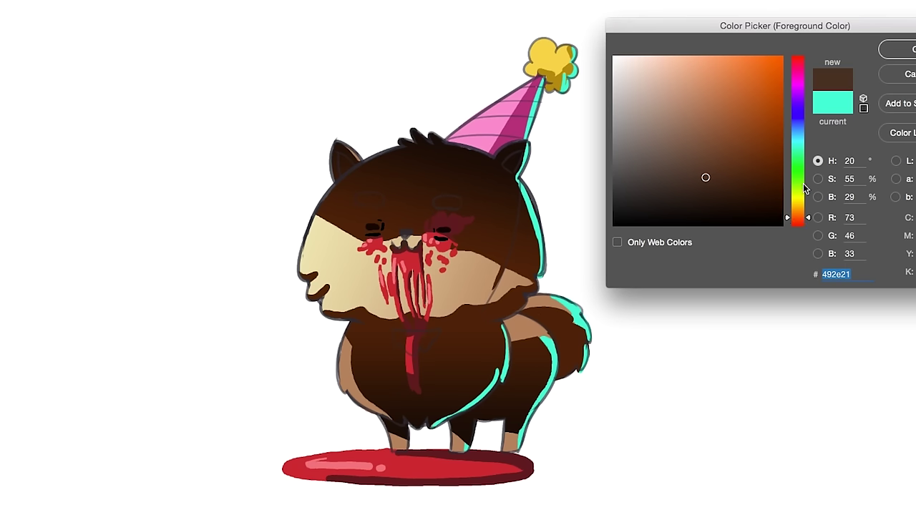
{"action": "left_click", "coordinate": [720, 154]}
{"action": "left_click", "coordinate": [887, 51]}
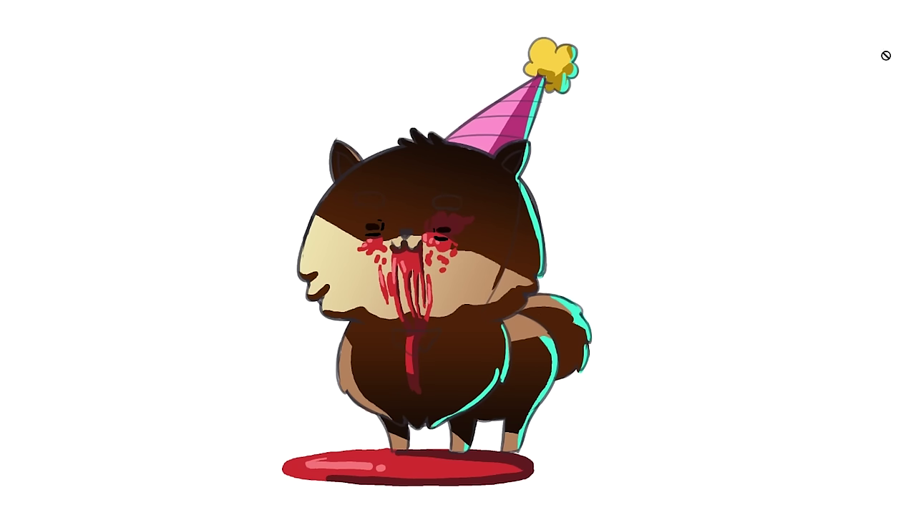
- Draw a brown horizon line across the canvas at the dog's feet and fill the area below it with the same brown
{"action": "left_click_drag", "start_coordinate": [2, 452], "coordinate": [915, 452]}
{"action": "left_click_drag", "start_coordinate": [497, 445], "coordinate": [5, 474]}
{"action": "left_click_drag", "start_coordinate": [523, 368], "coordinate": [500, 362]}
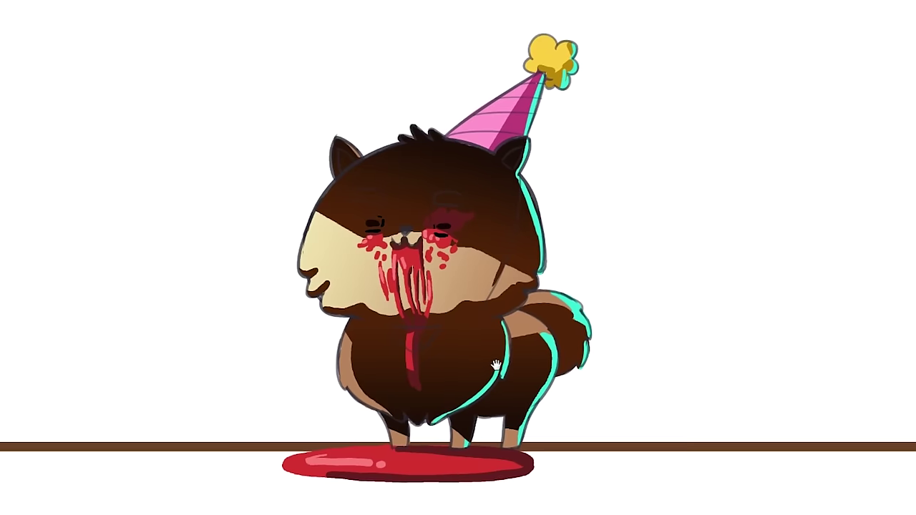
{"action": "left_click", "coordinate": [644, 493]}
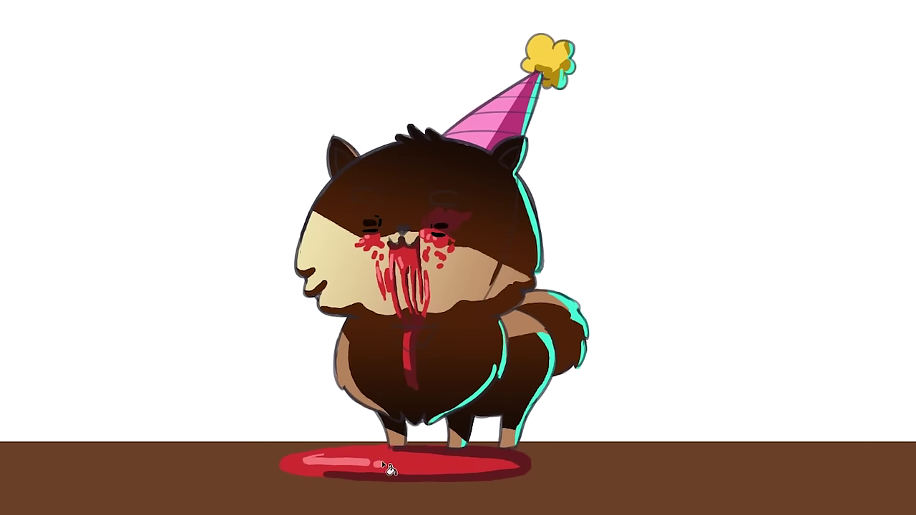
- Darken the foreground brown to #2a1308 and fill the ground with it
{"action": "left_click", "coordinate": [2, 405]}
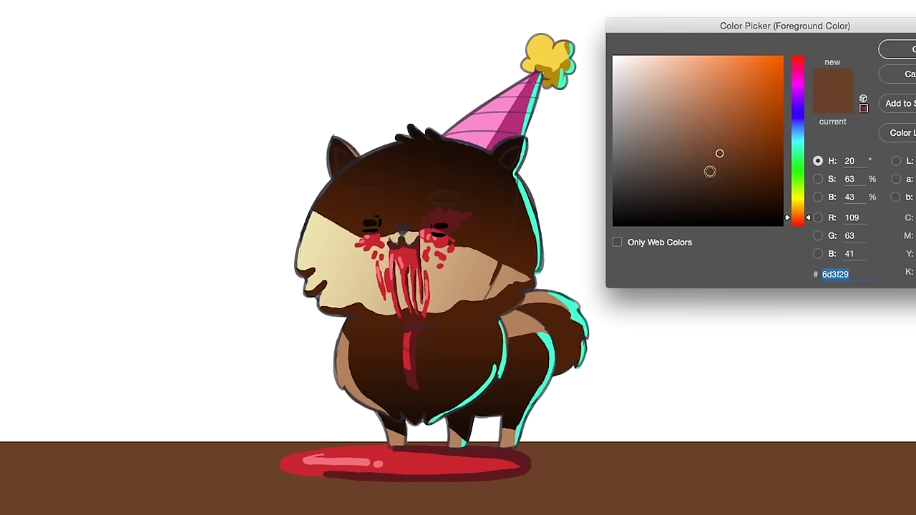
{"action": "left_click", "coordinate": [736, 185]}
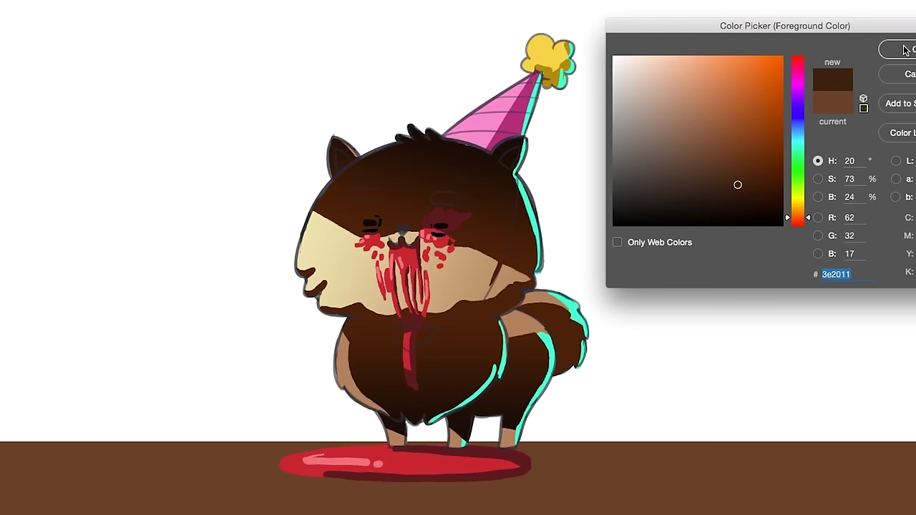
{"action": "left_click", "coordinate": [903, 50]}
{"action": "left_click", "coordinate": [469, 506]}
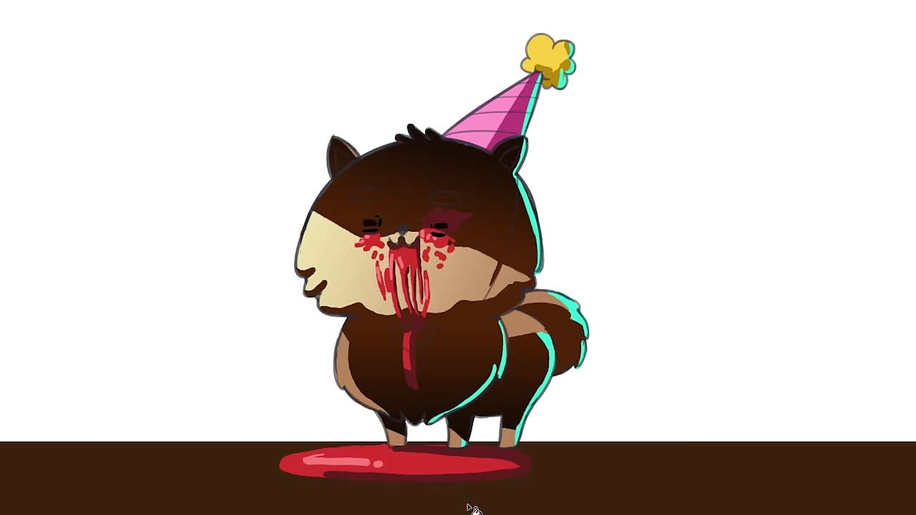
{"action": "left_click", "coordinate": [52, 331]}
{"action": "left_click", "coordinate": [751, 198]}
{"action": "left_click", "coordinate": [897, 50]}
{"action": "left_click", "coordinate": [646, 500]}
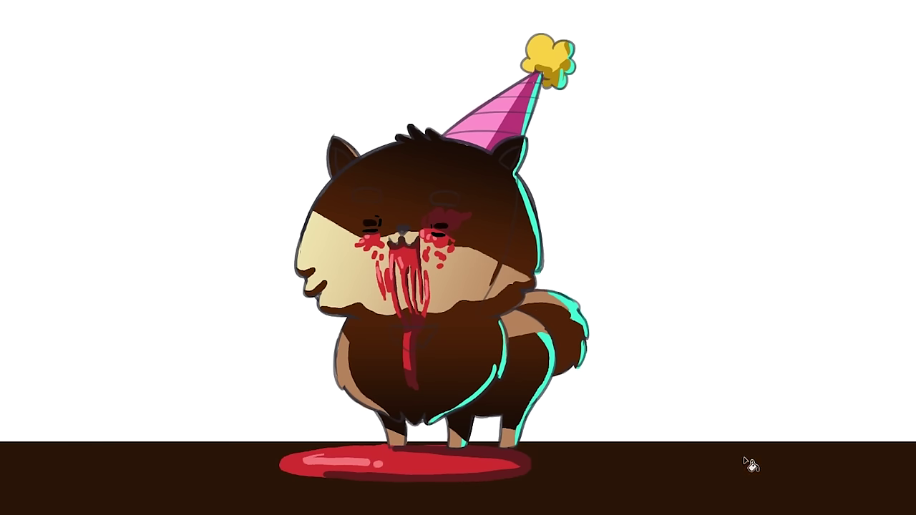
- Choose the lighter brown #7d4e36 and apply a gradient that lightens the ground from its left end toward the puddle
{"action": "left_click", "coordinate": [49, 370]}
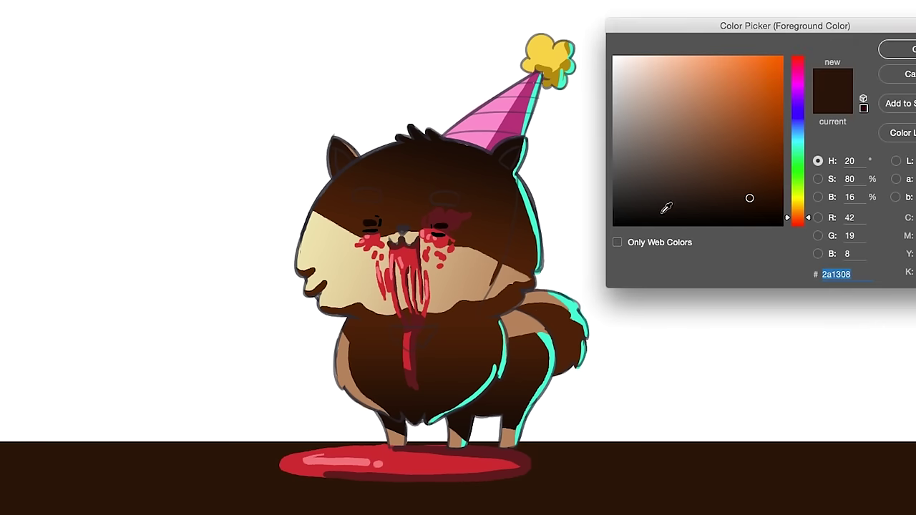
{"action": "left_click", "coordinate": [710, 149]}
{"action": "left_click", "coordinate": [903, 51]}
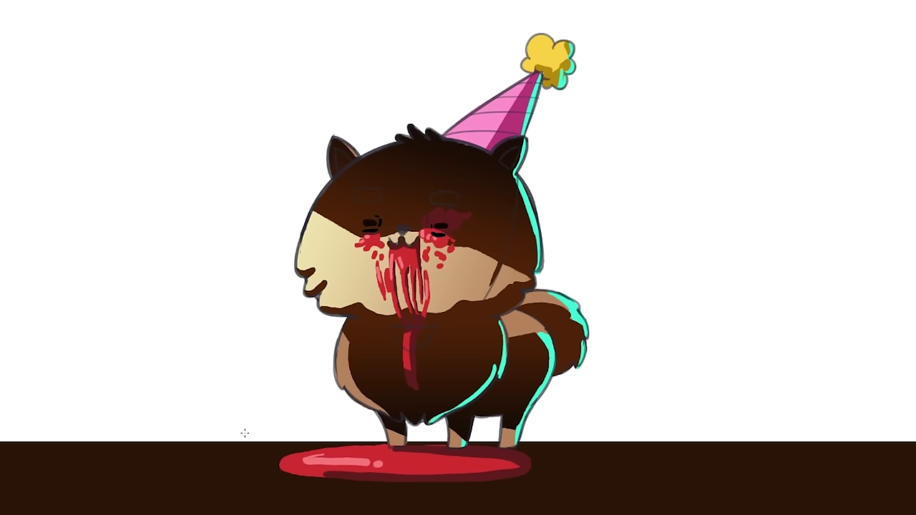
{"action": "left_click_drag", "start_coordinate": [163, 442], "coordinate": [435, 508]}
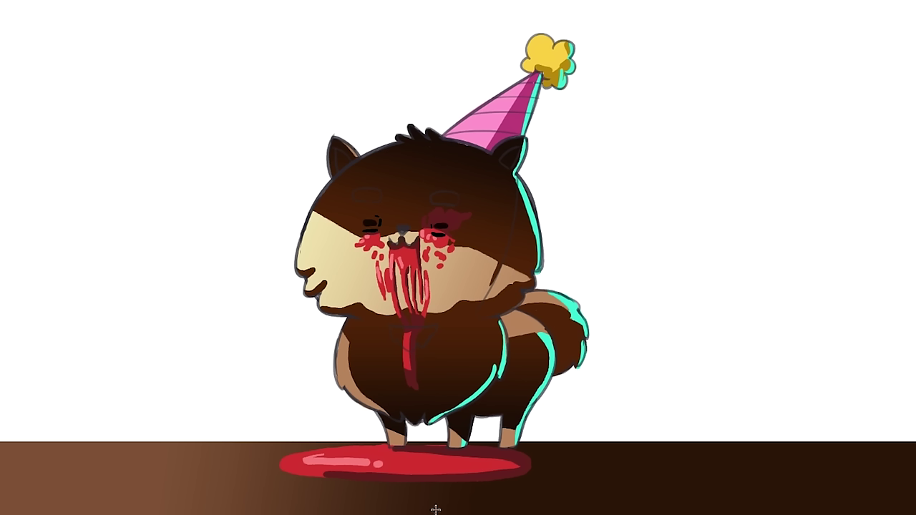
- Paint a dark, soft-edged shadow on the ground along the lower edge of the blood puddle
{"action": "left_click_drag", "start_coordinate": [284, 468], "coordinate": [452, 509]}
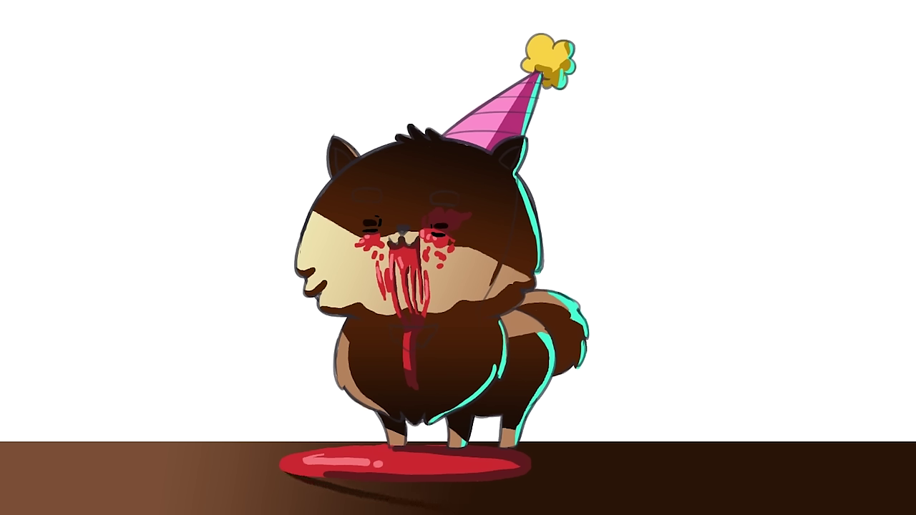
{"action": "mouse_move", "coordinate": [305, 473]}
{"action": "left_mouse_down"}
{"action": "mouse_move", "coordinate": [365, 487]}
{"action": "mouse_move", "coordinate": [336, 477]}
{"action": "mouse_move", "coordinate": [414, 482]}
{"action": "left_mouse_up"}
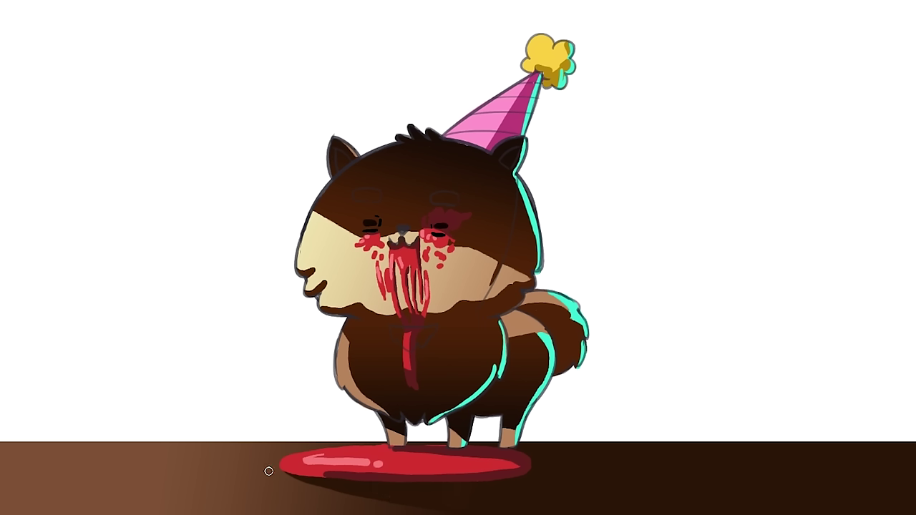
{"action": "left_click_drag", "start_coordinate": [340, 495], "coordinate": [408, 507]}
- Choose the dark muted purple #482f54 and fill the white background behind the dog with it
{"action": "left_click", "coordinate": [800, 94]}
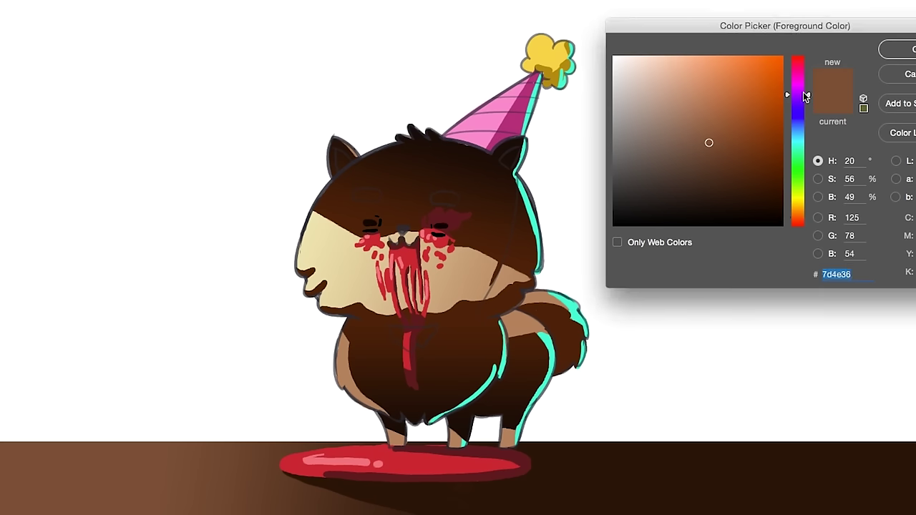
{"action": "left_click_drag", "start_coordinate": [697, 141], "coordinate": [705, 131]}
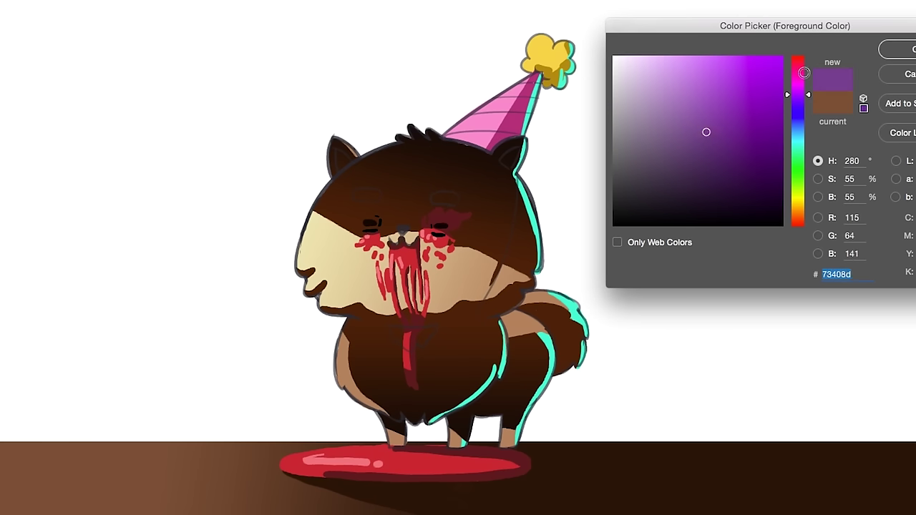
{"action": "left_click", "coordinate": [891, 50]}
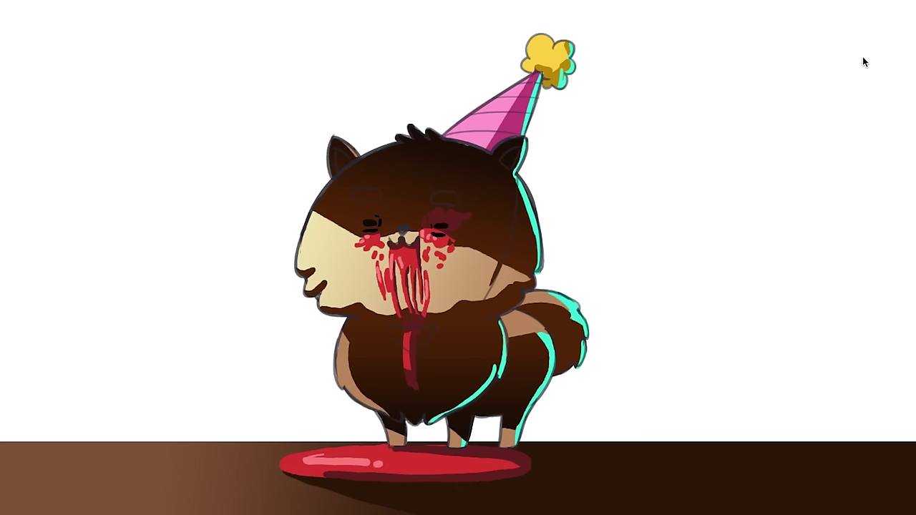
{"action": "left_click", "coordinate": [269, 298]}
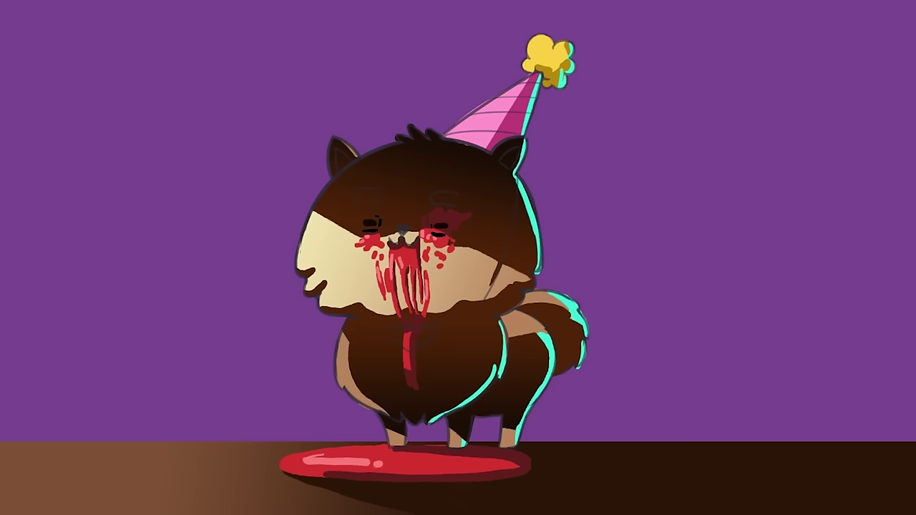
{"action": "left_click", "coordinate": [61, 430]}
{"action": "left_click", "coordinate": [687, 170]}
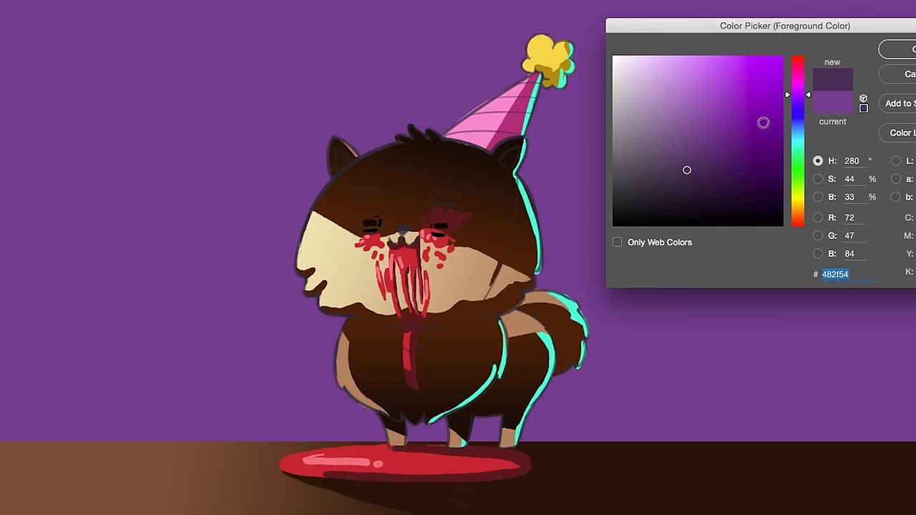
{"action": "left_click", "coordinate": [907, 47]}
{"action": "left_click", "coordinate": [207, 439]}
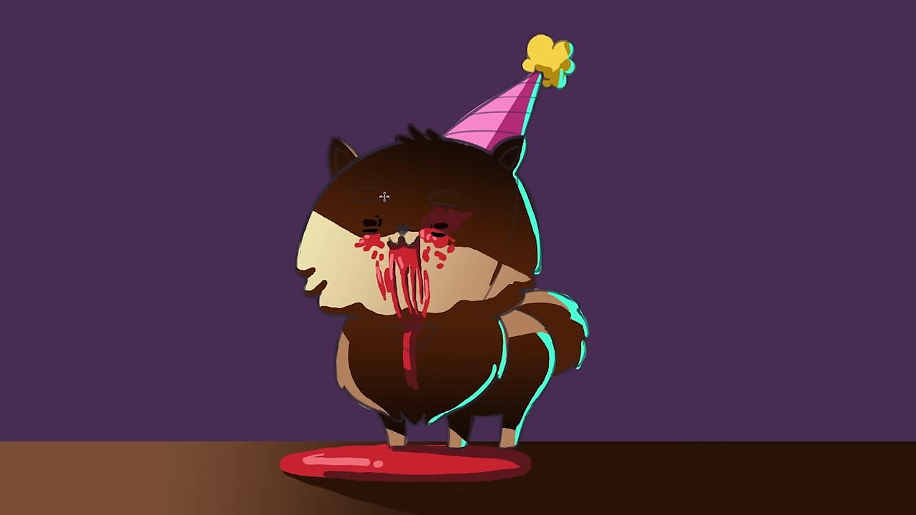
- Fade the top of the purple background to black, and add a faint gradient of the sampled rim-light turquoise from the right side
{"action": "left_click_drag", "start_coordinate": [431, 1], "coordinate": [431, 417]}
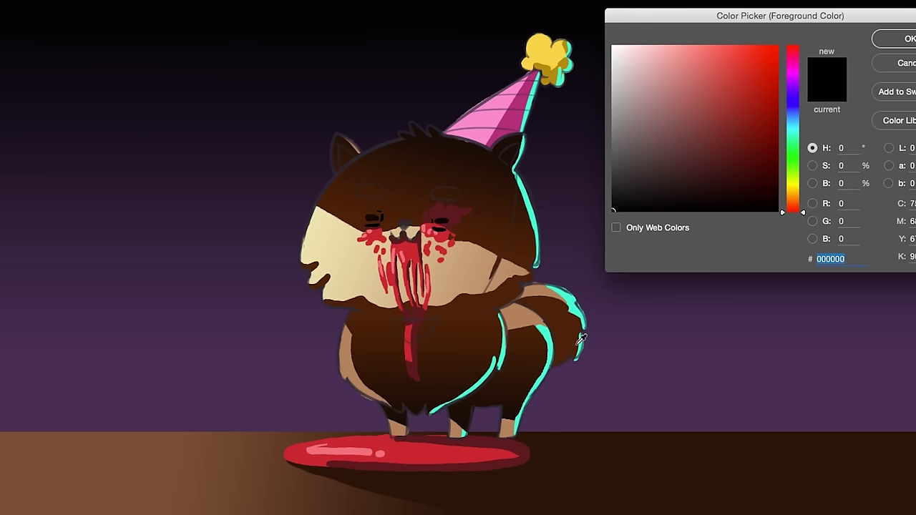
{"action": "left_click", "coordinate": [570, 305]}
{"action": "left_click", "coordinate": [880, 44]}
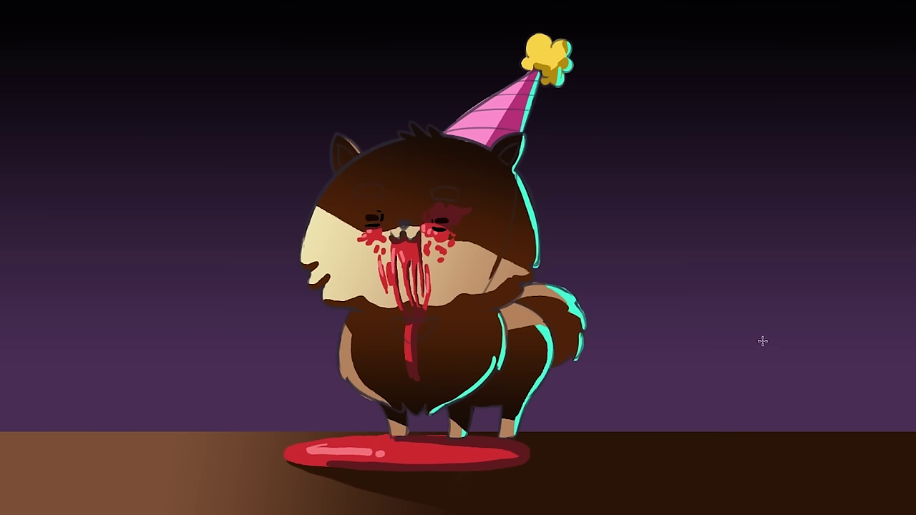
{"action": "left_click_drag", "start_coordinate": [777, 349], "coordinate": [79, 159]}
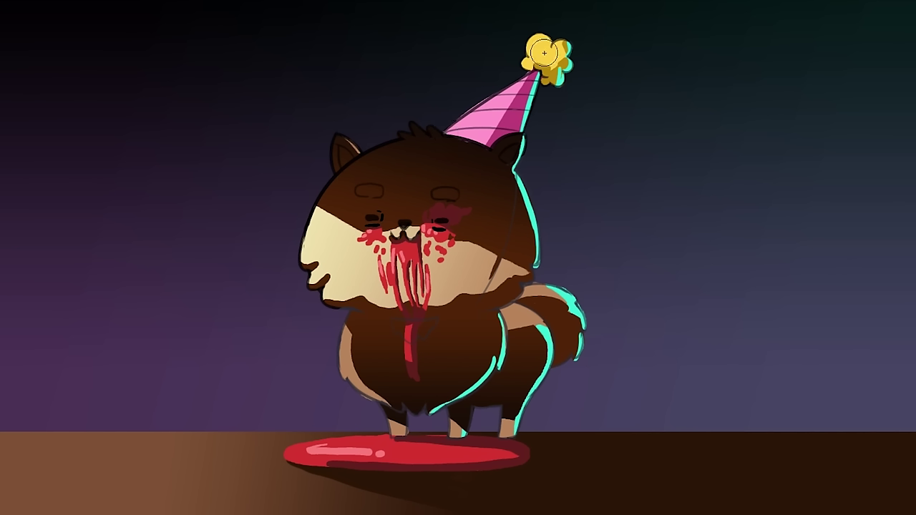
- Darken the dog's line art to black along the head, face and body
{"action": "mouse_move", "coordinate": [517, 181]}
{"action": "left_mouse_down"}
{"action": "mouse_move", "coordinate": [511, 306]}
{"action": "mouse_move", "coordinate": [419, 327]}
{"action": "left_mouse_up"}
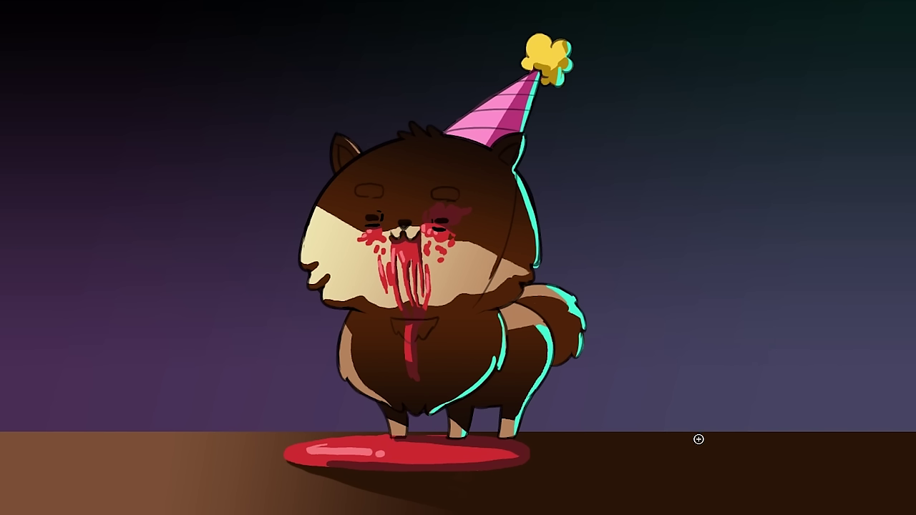
- Draw a black outline of a human figure behind the dog's tail, with head profile, torso, one arm lowered and the other bent forward
{"action": "mouse_move", "coordinate": [791, 155]}
{"action": "left_mouse_down"}
{"action": "mouse_move", "coordinate": [743, 132]}
{"action": "mouse_move", "coordinate": [716, 164]}
{"action": "mouse_move", "coordinate": [714, 221]}
{"action": "mouse_move", "coordinate": [792, 179]}
{"action": "mouse_move", "coordinate": [798, 186]}
{"action": "mouse_move", "coordinate": [779, 242]}
{"action": "mouse_move", "coordinate": [755, 234]}
{"action": "left_mouse_up"}
{"action": "mouse_move", "coordinate": [710, 184]}
{"action": "left_mouse_down"}
{"action": "mouse_move", "coordinate": [701, 240]}
{"action": "mouse_move", "coordinate": [636, 257]}
{"action": "mouse_move", "coordinate": [600, 293]}
{"action": "mouse_move", "coordinate": [545, 390]}
{"action": "mouse_move", "coordinate": [541, 430]}
{"action": "left_mouse_up"}
{"action": "mouse_move", "coordinate": [664, 285]}
{"action": "left_mouse_down"}
{"action": "mouse_move", "coordinate": [556, 431]}
{"action": "mouse_move", "coordinate": [628, 432]}
{"action": "left_mouse_up"}
{"action": "left_click_drag", "start_coordinate": [761, 317], "coordinate": [713, 429]}
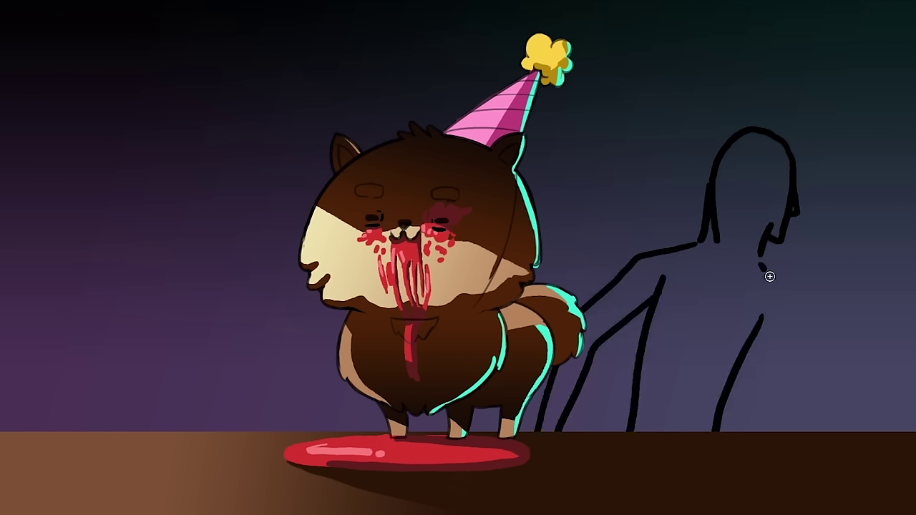
{"action": "left_click_drag", "start_coordinate": [761, 264], "coordinate": [811, 351]}
{"action": "left_click_drag", "start_coordinate": [852, 296], "coordinate": [811, 352]}
{"action": "left_click_drag", "start_coordinate": [872, 304], "coordinate": [810, 397]}
{"action": "left_click_drag", "start_coordinate": [757, 327], "coordinate": [810, 393]}
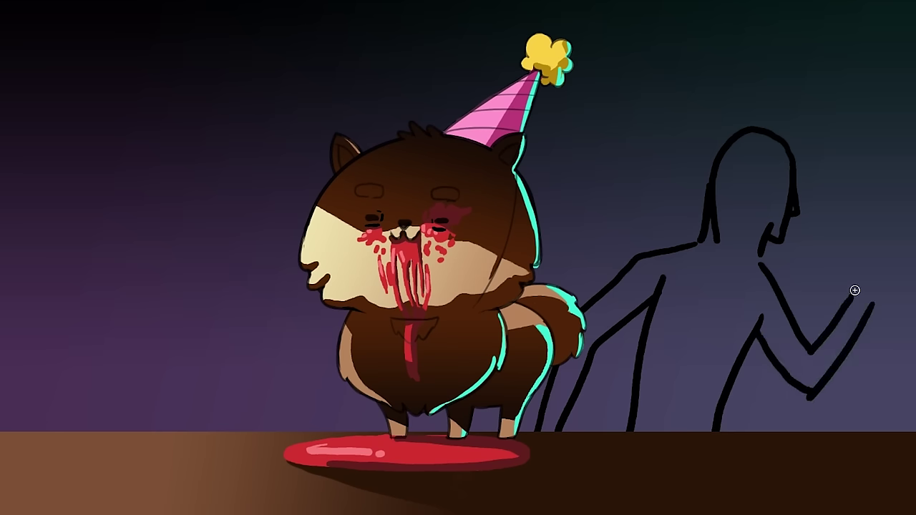
- Cut through the figure's raised arm at the elbow and delete the separated forearm lines
{"action": "key", "text": "e"}
{"action": "left_click_drag", "start_coordinate": [795, 330], "coordinate": [805, 330]}
{"action": "left_click_drag", "start_coordinate": [789, 364], "coordinate": [783, 375]}
{"action": "key", "text": "w"}
{"action": "left_click", "coordinate": [811, 350]}
{"action": "left_click", "coordinate": [808, 395], "text": "shift"}
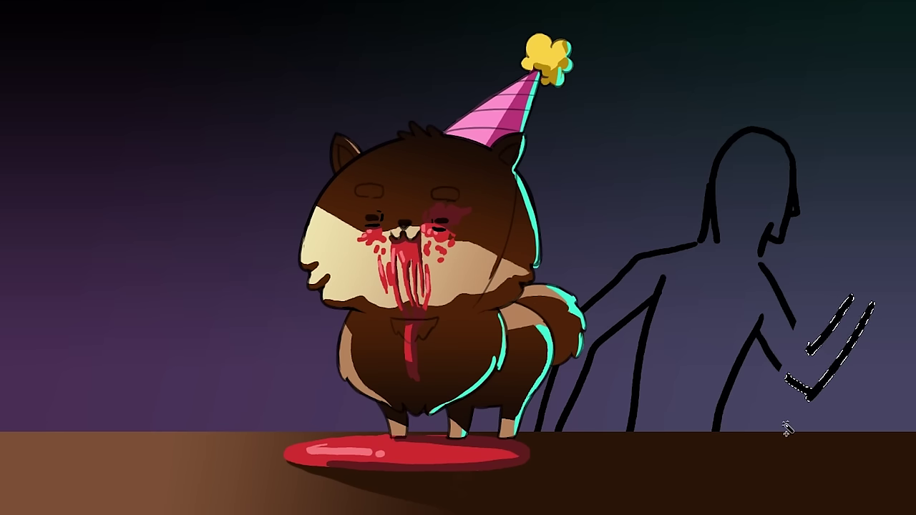
{"action": "key", "text": "Delete"}
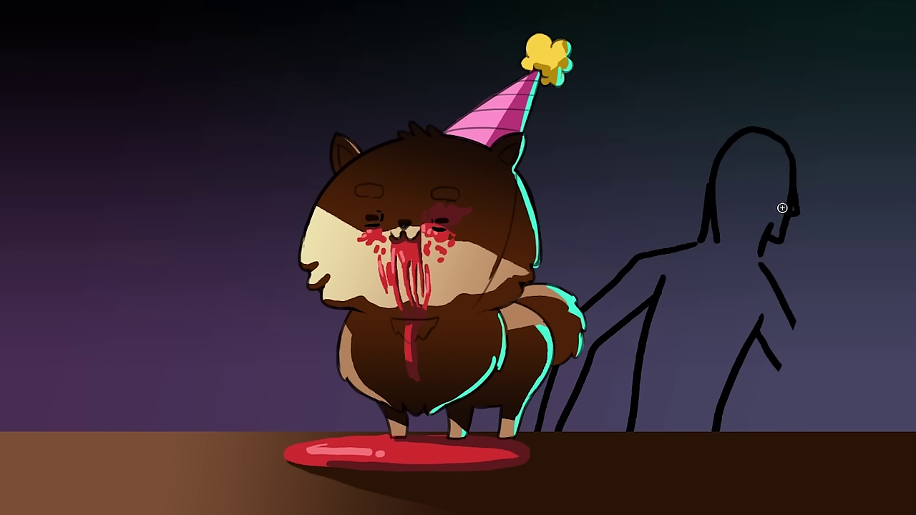
- Redraw the figure's forearm bent up to the face and close the outline along the horizon
{"action": "left_click_drag", "start_coordinate": [782, 199], "coordinate": [808, 355]}
{"action": "mouse_move", "coordinate": [731, 326]}
{"action": "left_mouse_down"}
{"action": "mouse_move", "coordinate": [764, 351]}
{"action": "mouse_move", "coordinate": [808, 355]}
{"action": "left_mouse_up"}
{"action": "left_click_drag", "start_coordinate": [770, 248], "coordinate": [766, 263]}
{"action": "left_click_drag", "start_coordinate": [630, 430], "coordinate": [717, 430]}
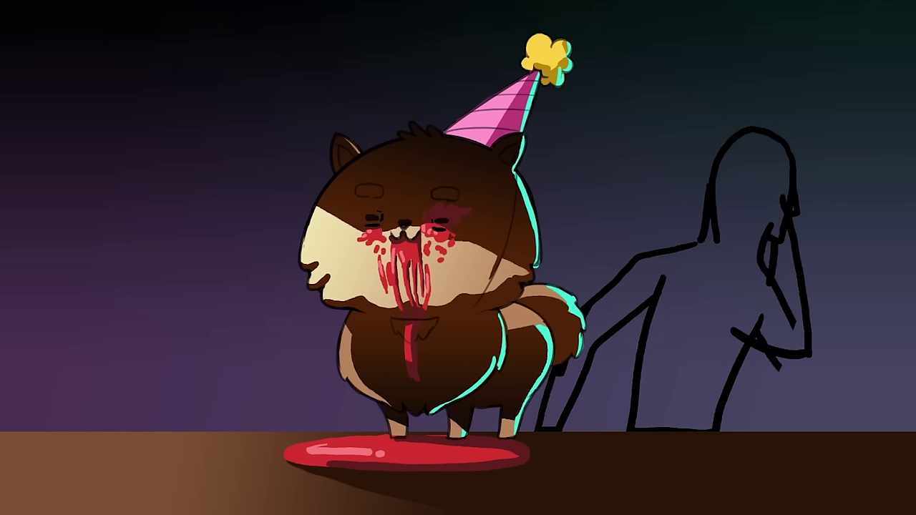
- Undo the first fill attempt, touch up the outline near the nose, and fill the figure solid black
{"action": "left_click", "coordinate": [774, 273]}
{"action": "key", "text": "ctrl+z"}
{"action": "left_click_drag", "start_coordinate": [792, 207], "coordinate": [782, 227]}
{"action": "left_click", "coordinate": [718, 286]}
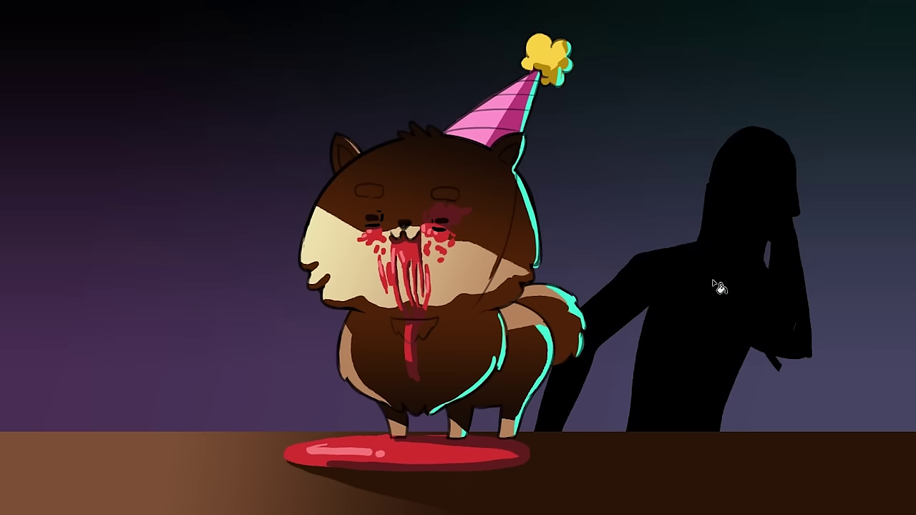
- Clean up the silhouette's elbow and hand, add spiky hair, and reshape its neck, shoulder and lowered arm
{"action": "left_click_drag", "start_coordinate": [754, 350], "coordinate": [813, 357]}
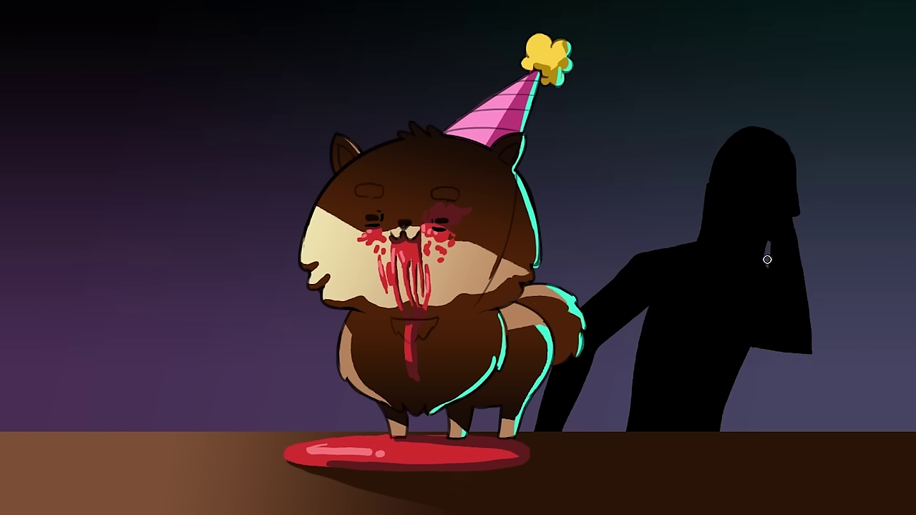
{"action": "left_click_drag", "start_coordinate": [759, 262], "coordinate": [772, 274]}
{"action": "mouse_move", "coordinate": [706, 201]}
{"action": "left_mouse_down"}
{"action": "mouse_move", "coordinate": [719, 141]}
{"action": "mouse_move", "coordinate": [761, 111]}
{"action": "mouse_move", "coordinate": [753, 128]}
{"action": "mouse_move", "coordinate": [799, 124]}
{"action": "mouse_move", "coordinate": [794, 137]}
{"action": "mouse_move", "coordinate": [812, 147]}
{"action": "mouse_move", "coordinate": [798, 150]}
{"action": "mouse_move", "coordinate": [805, 170]}
{"action": "mouse_move", "coordinate": [795, 166]}
{"action": "mouse_move", "coordinate": [804, 151]}
{"action": "mouse_move", "coordinate": [791, 152]}
{"action": "mouse_move", "coordinate": [800, 146]}
{"action": "mouse_move", "coordinate": [787, 132]}
{"action": "mouse_move", "coordinate": [732, 143]}
{"action": "mouse_move", "coordinate": [717, 165]}
{"action": "mouse_move", "coordinate": [719, 216]}
{"action": "mouse_move", "coordinate": [698, 141]}
{"action": "mouse_move", "coordinate": [708, 141]}
{"action": "mouse_move", "coordinate": [705, 200]}
{"action": "left_mouse_up"}
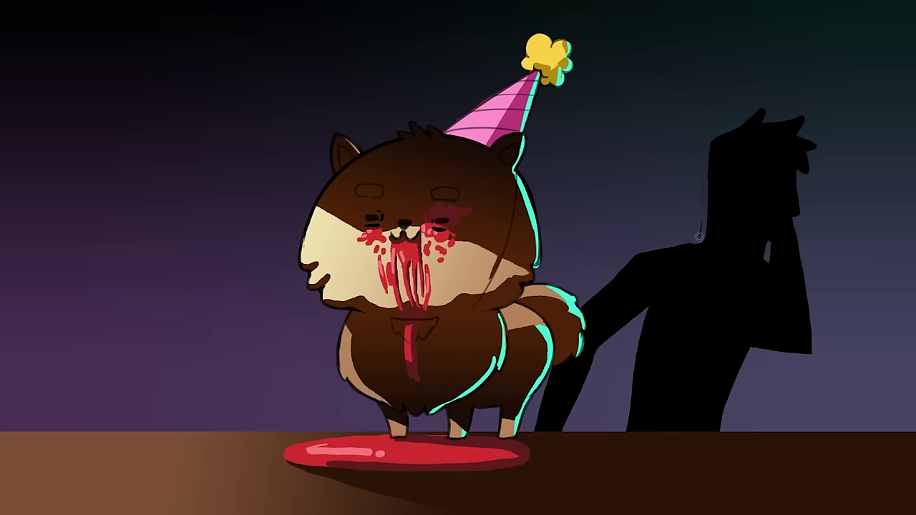
{"action": "left_click_drag", "start_coordinate": [658, 243], "coordinate": [555, 322]}
{"action": "mouse_move", "coordinate": [642, 313]}
{"action": "left_mouse_down"}
{"action": "mouse_move", "coordinate": [591, 368]}
{"action": "mouse_move", "coordinate": [561, 434]}
{"action": "left_mouse_up"}
{"action": "left_click_drag", "start_coordinate": [595, 356], "coordinate": [556, 444]}
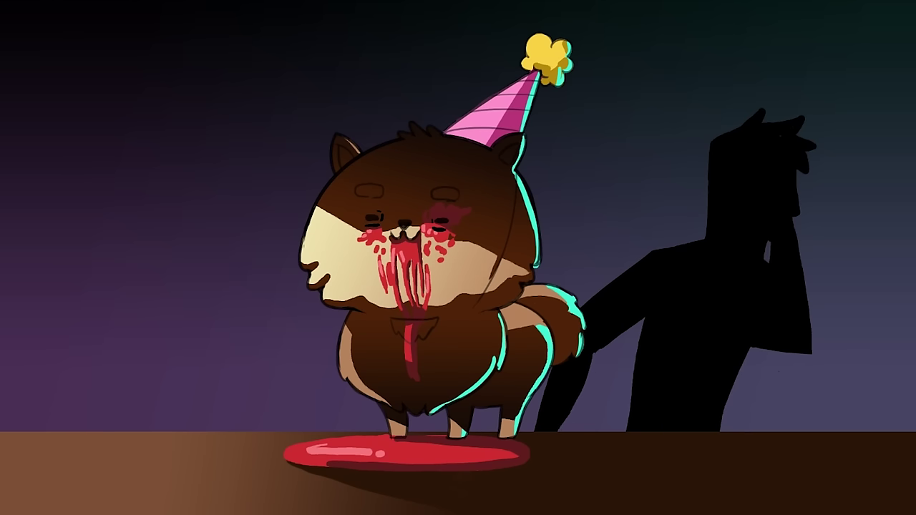
- Move the silhouette partly off the canvas's right edge, reduce its opacity to 30%, and trim the area under its bent elbow
{"action": "key", "text": "ctrl+t"}
{"action": "left_click_drag", "start_coordinate": [699, 411], "coordinate": [804, 393]}
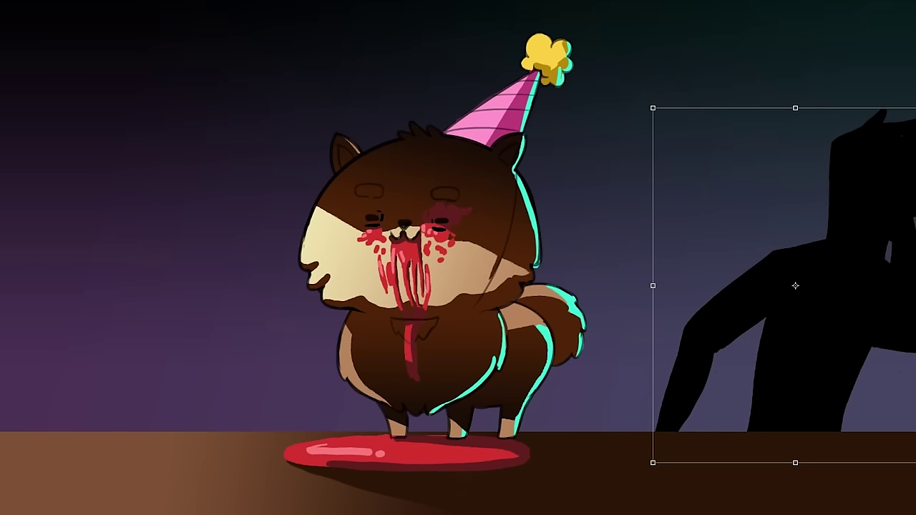
{"action": "key", "text": "3"}
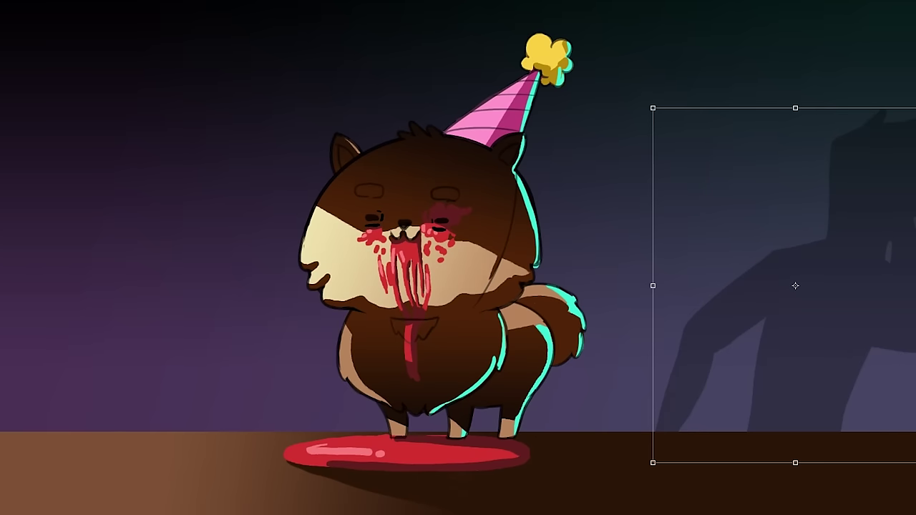
{"action": "key", "text": "Return"}
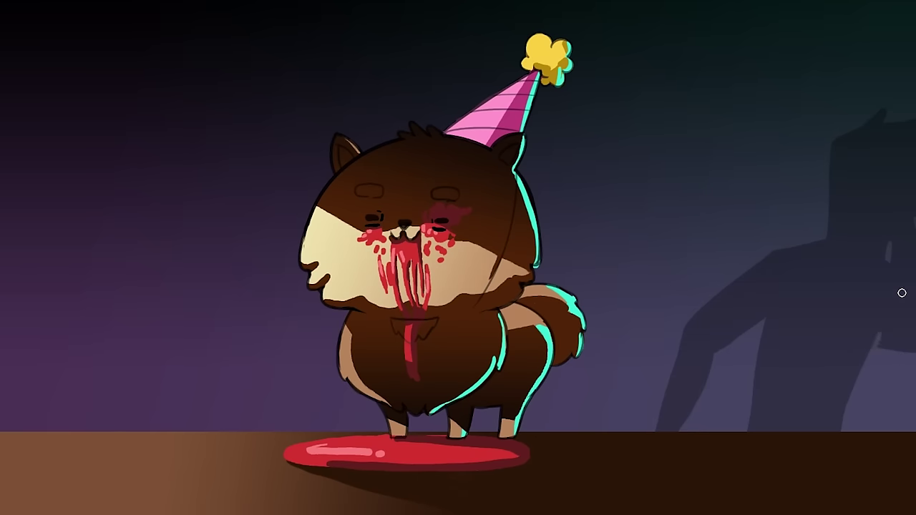
{"action": "left_click_drag", "start_coordinate": [882, 334], "coordinate": [884, 341]}
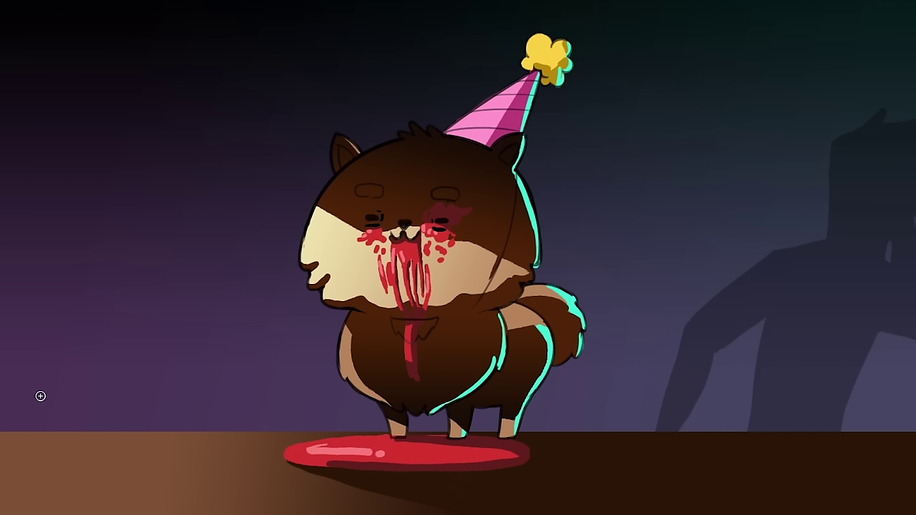
- Draw the outline of a large shadowy hand with curled fingers rising above the horizon at the canvas's left edge
{"action": "mouse_move", "coordinate": [22, 398]}
{"action": "left_mouse_down"}
{"action": "mouse_move", "coordinate": [86, 402]}
{"action": "mouse_move", "coordinate": [160, 375]}
{"action": "mouse_move", "coordinate": [143, 394]}
{"action": "mouse_move", "coordinate": [187, 370]}
{"action": "mouse_move", "coordinate": [191, 339]}
{"action": "mouse_move", "coordinate": [175, 326]}
{"action": "mouse_move", "coordinate": [210, 332]}
{"action": "mouse_move", "coordinate": [216, 372]}
{"action": "mouse_move", "coordinate": [207, 393]}
{"action": "mouse_move", "coordinate": [156, 413]}
{"action": "left_mouse_up"}
{"action": "left_click_drag", "start_coordinate": [95, 389], "coordinate": [14, 387]}
{"action": "mouse_move", "coordinate": [2, 384]}
{"action": "left_mouse_down"}
{"action": "mouse_move", "coordinate": [39, 368]}
{"action": "mouse_move", "coordinate": [138, 364]}
{"action": "mouse_move", "coordinate": [125, 379]}
{"action": "left_mouse_up"}
{"action": "mouse_move", "coordinate": [194, 418]}
{"action": "left_mouse_down"}
{"action": "mouse_move", "coordinate": [258, 355]}
{"action": "mouse_move", "coordinate": [232, 324]}
{"action": "mouse_move", "coordinate": [233, 357]}
{"action": "mouse_move", "coordinate": [216, 373]}
{"action": "mouse_move", "coordinate": [237, 302]}
{"action": "mouse_move", "coordinate": [239, 311]}
{"action": "mouse_move", "coordinate": [259, 301]}
{"action": "mouse_move", "coordinate": [276, 331]}
{"action": "mouse_move", "coordinate": [264, 399]}
{"action": "left_mouse_up"}
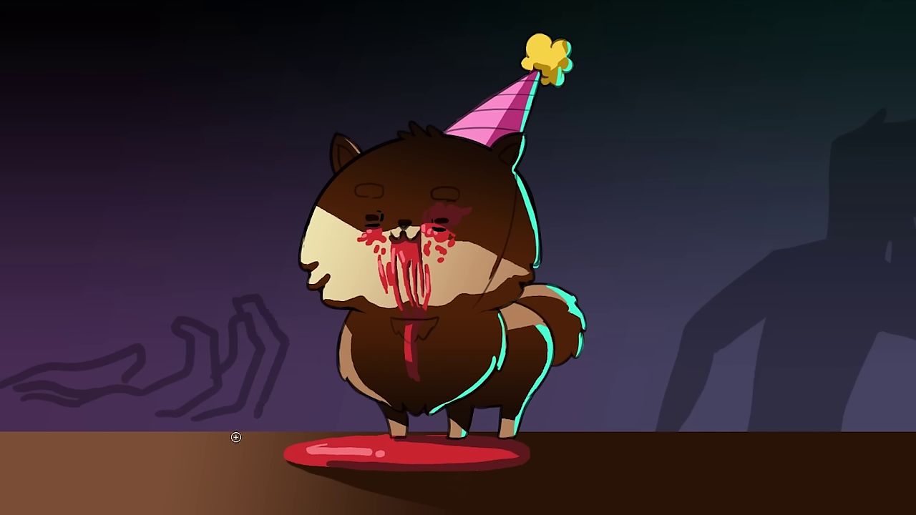
{"action": "mouse_move", "coordinate": [257, 413]}
{"action": "left_mouse_down"}
{"action": "mouse_move", "coordinate": [247, 427]}
{"action": "mouse_move", "coordinate": [6, 423]}
{"action": "mouse_move", "coordinate": [191, 428]}
{"action": "left_mouse_up"}
- Fill in the shadowy hand's thumb, palm and curled fingers to make a solid dark silhouette above the horizon
{"action": "mouse_move", "coordinate": [137, 345]}
{"action": "left_mouse_down"}
{"action": "mouse_move", "coordinate": [50, 352]}
{"action": "mouse_move", "coordinate": [2, 372]}
{"action": "mouse_move", "coordinate": [131, 362]}
{"action": "mouse_move", "coordinate": [75, 377]}
{"action": "left_mouse_up"}
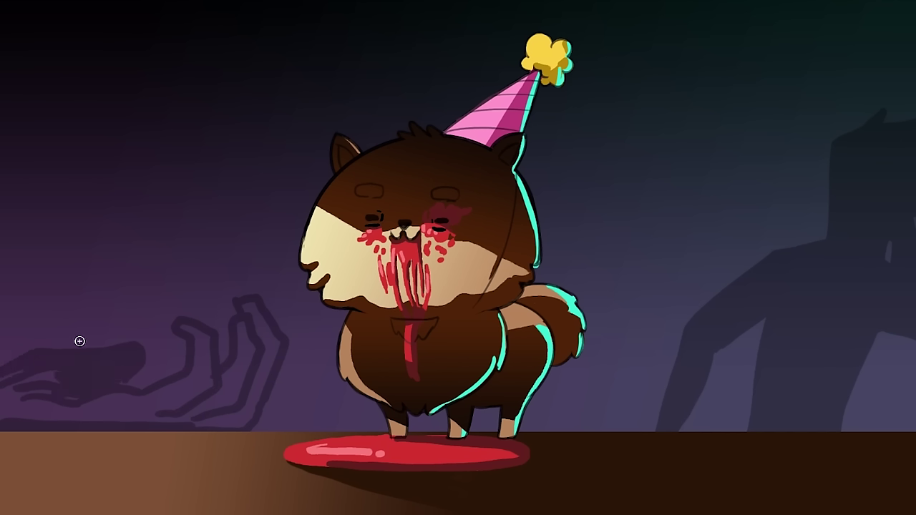
{"action": "mouse_move", "coordinate": [26, 365]}
{"action": "left_mouse_down"}
{"action": "mouse_move", "coordinate": [3, 384]}
{"action": "mouse_move", "coordinate": [3, 416]}
{"action": "mouse_move", "coordinate": [20, 418]}
{"action": "mouse_move", "coordinate": [57, 380]}
{"action": "mouse_move", "coordinate": [75, 417]}
{"action": "mouse_move", "coordinate": [118, 400]}
{"action": "mouse_move", "coordinate": [151, 412]}
{"action": "mouse_move", "coordinate": [143, 401]}
{"action": "mouse_move", "coordinate": [34, 384]}
{"action": "left_mouse_up"}
{"action": "key", "text": "e"}
{"action": "mouse_move", "coordinate": [51, 343]}
{"action": "left_mouse_down"}
{"action": "mouse_move", "coordinate": [0, 371]}
{"action": "mouse_move", "coordinate": [57, 345]}
{"action": "left_mouse_up"}
{"action": "mouse_move", "coordinate": [149, 363]}
{"action": "left_mouse_down"}
{"action": "mouse_move", "coordinate": [114, 378]}
{"action": "mouse_move", "coordinate": [145, 388]}
{"action": "left_mouse_up"}
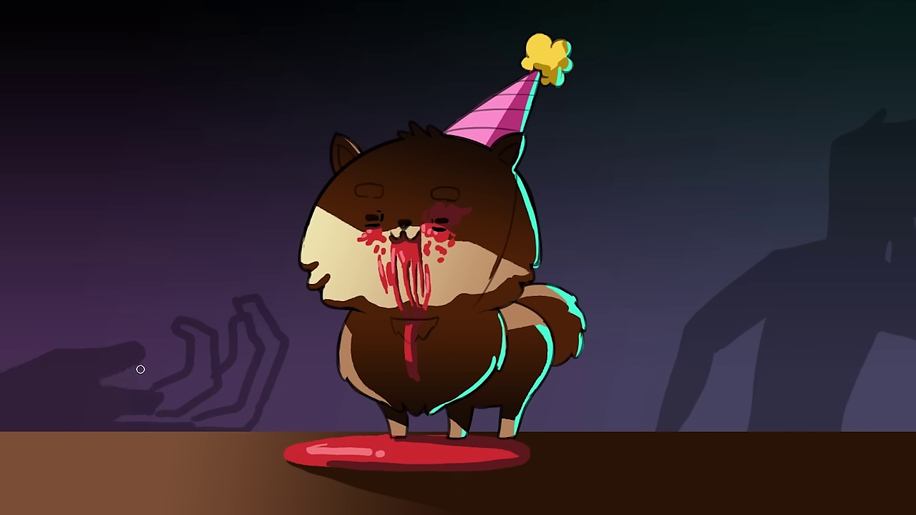
{"action": "mouse_move", "coordinate": [190, 329]}
{"action": "left_mouse_down"}
{"action": "mouse_move", "coordinate": [205, 387]}
{"action": "mouse_move", "coordinate": [201, 365]}
{"action": "mouse_move", "coordinate": [191, 384]}
{"action": "mouse_move", "coordinate": [149, 397]}
{"action": "mouse_move", "coordinate": [191, 403]}
{"action": "mouse_move", "coordinate": [136, 411]}
{"action": "left_mouse_up"}
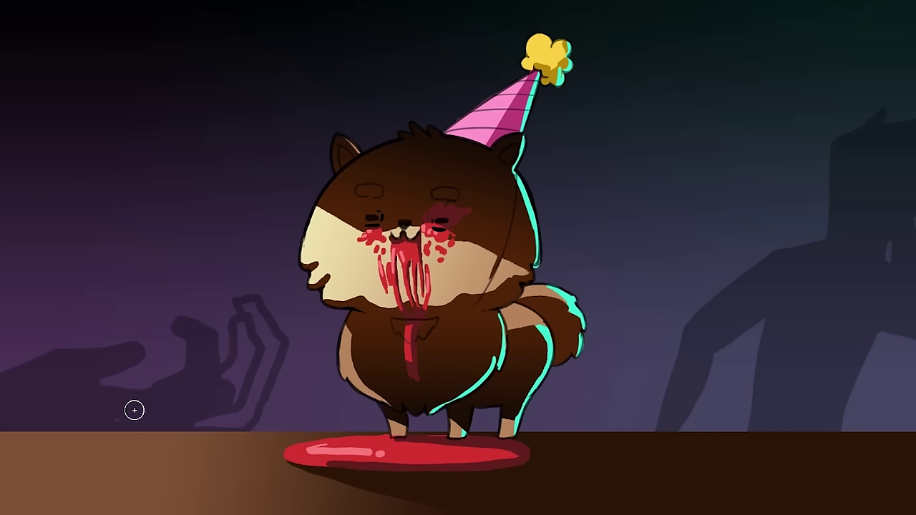
{"action": "mouse_move", "coordinate": [255, 327]}
{"action": "left_mouse_down"}
{"action": "mouse_move", "coordinate": [241, 364]}
{"action": "mouse_move", "coordinate": [227, 374]}
{"action": "mouse_move", "coordinate": [253, 351]}
{"action": "mouse_move", "coordinate": [248, 306]}
{"action": "mouse_move", "coordinate": [272, 348]}
{"action": "mouse_move", "coordinate": [247, 416]}
{"action": "mouse_move", "coordinate": [197, 416]}
{"action": "mouse_move", "coordinate": [214, 408]}
{"action": "mouse_move", "coordinate": [243, 416]}
{"action": "left_mouse_up"}
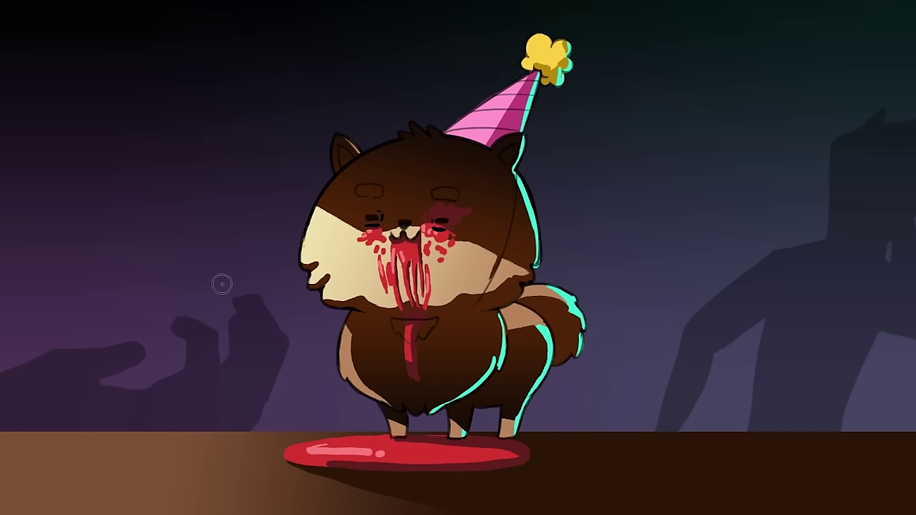
- Add another curled finger to the hand silhouette, separate the fingers with thin light gaps, and undo unwanted strokes
{"action": "left_click_drag", "start_coordinate": [208, 311], "coordinate": [203, 382]}
{"action": "left_click_drag", "start_coordinate": [207, 300], "coordinate": [203, 323]}
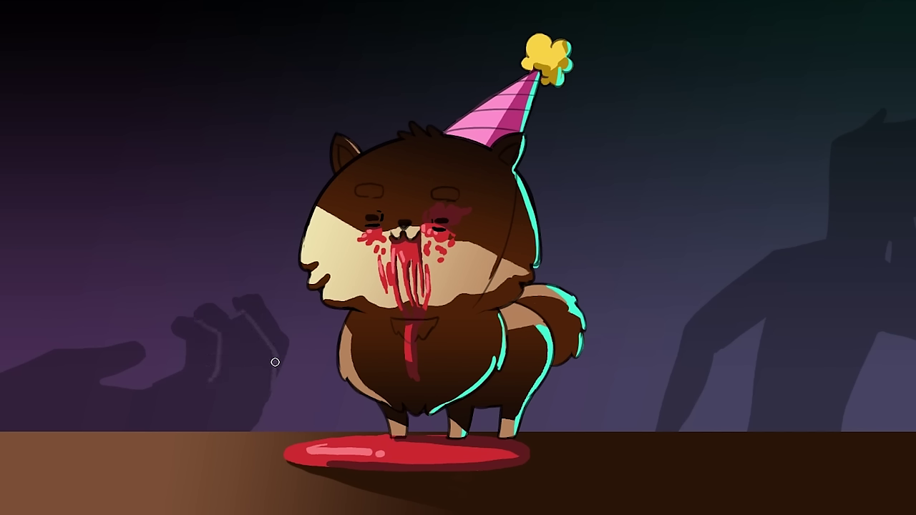
{"action": "left_click_drag", "start_coordinate": [233, 343], "coordinate": [231, 379]}
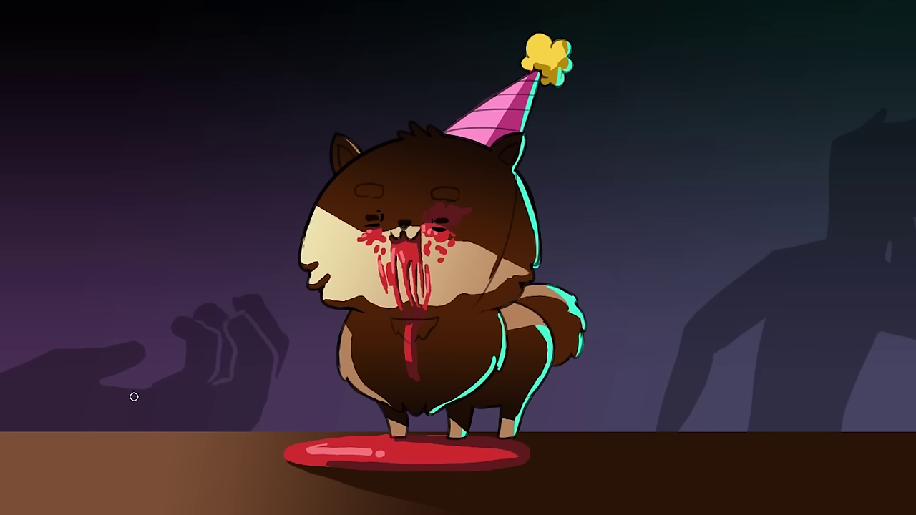
{"action": "key", "text": "ctrl+z"}
{"action": "key", "text": "ctrl+z"}
- Paint a red (ce1f33) blood puddle in front of the shadowy hand, with small loose droplets along its lower edge
{"action": "key", "text": "b"}
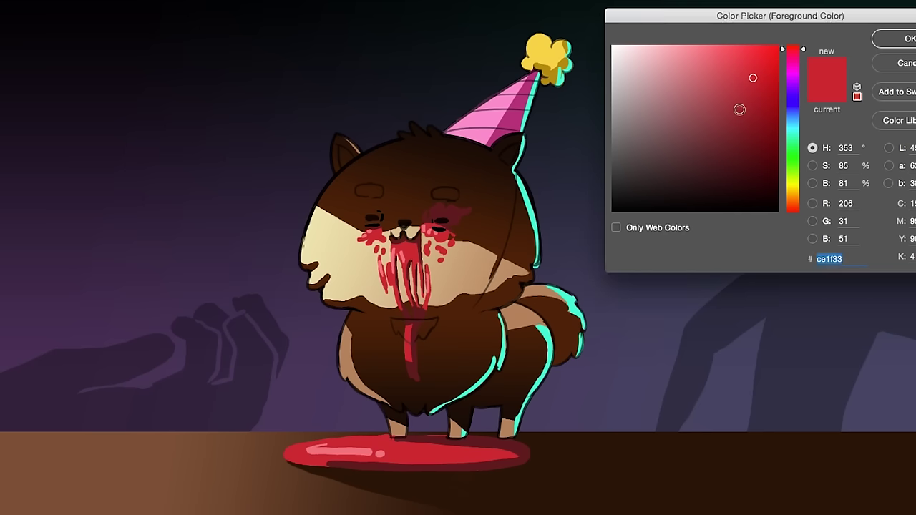
{"action": "left_click", "coordinate": [912, 41]}
{"action": "mouse_move", "coordinate": [257, 435]}
{"action": "left_mouse_down"}
{"action": "mouse_move", "coordinate": [4, 474]}
{"action": "mouse_move", "coordinate": [58, 454]}
{"action": "mouse_move", "coordinate": [185, 435]}
{"action": "left_mouse_up"}
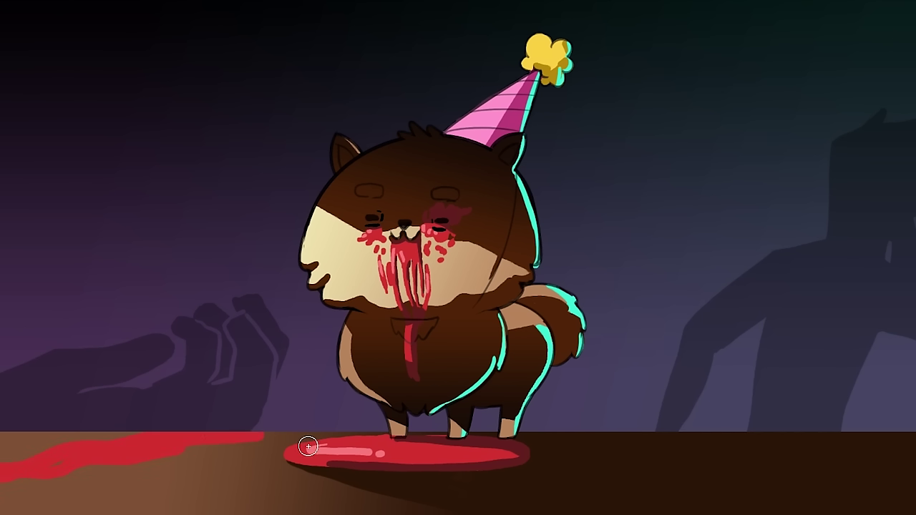
{"action": "key", "text": "ctrl+alt+g"}
{"action": "left_click_drag", "start_coordinate": [256, 433], "coordinate": [5, 431]}
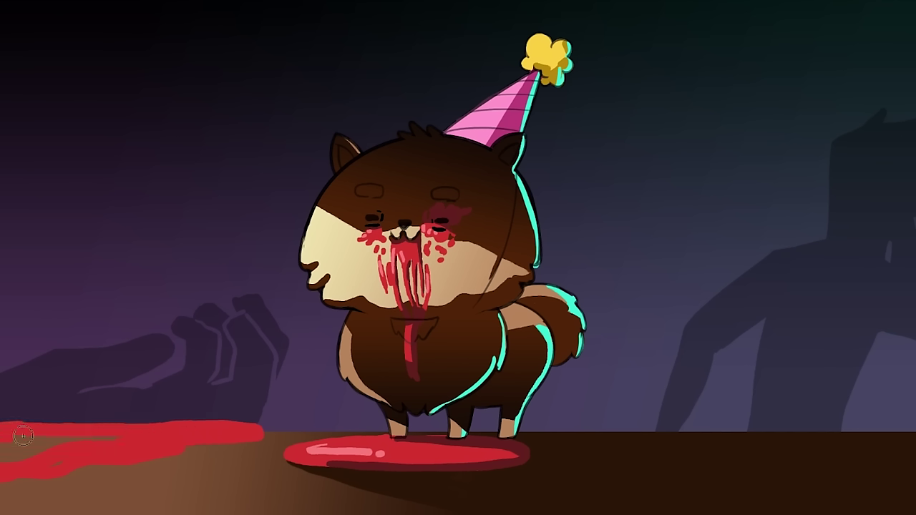
{"action": "mouse_move", "coordinate": [108, 473]}
{"action": "left_mouse_down"}
{"action": "mouse_move", "coordinate": [96, 473]}
{"action": "mouse_move", "coordinate": [116, 475]}
{"action": "left_mouse_up"}
{"action": "left_click_drag", "start_coordinate": [200, 459], "coordinate": [252, 452]}
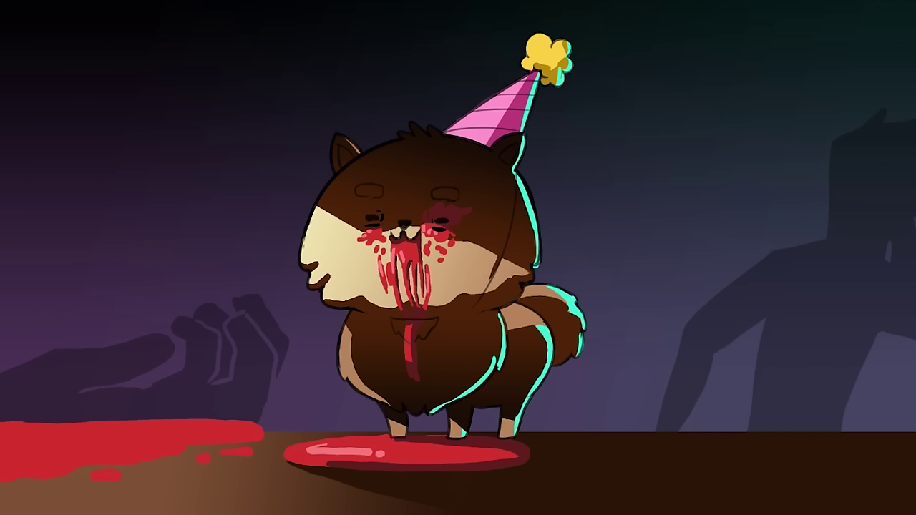
{"action": "left_click", "coordinate": [36, 494]}
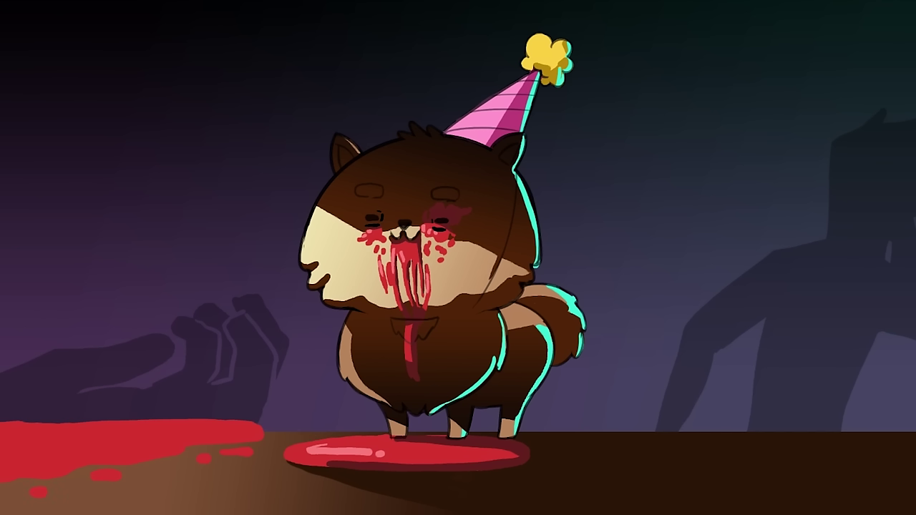
- Shade the lower edges of the new puddle and droplets dark red, and add light pink highlights across the puddle
{"action": "left_click", "coordinate": [515, 444]}
{"action": "left_click", "coordinate": [345, 431]}
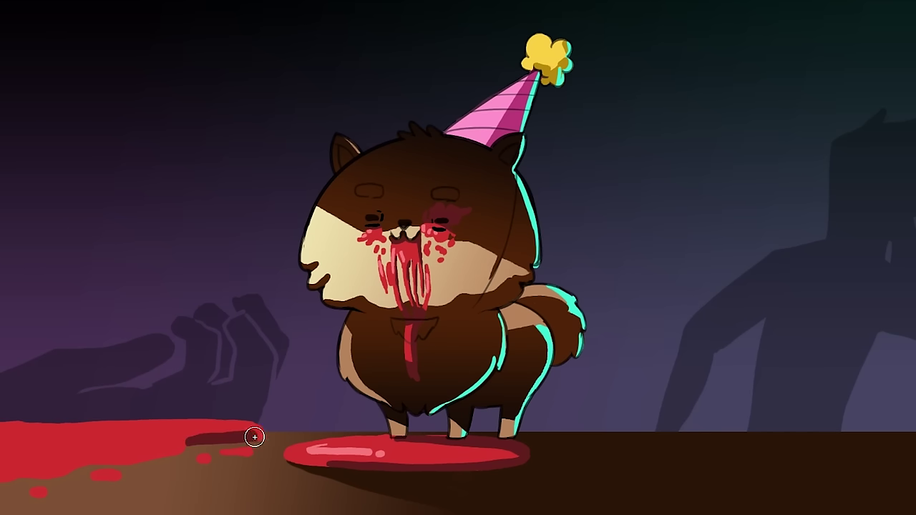
{"action": "mouse_move", "coordinate": [182, 448]}
{"action": "left_mouse_down"}
{"action": "mouse_move", "coordinate": [0, 478]}
{"action": "mouse_move", "coordinate": [45, 493]}
{"action": "left_mouse_up"}
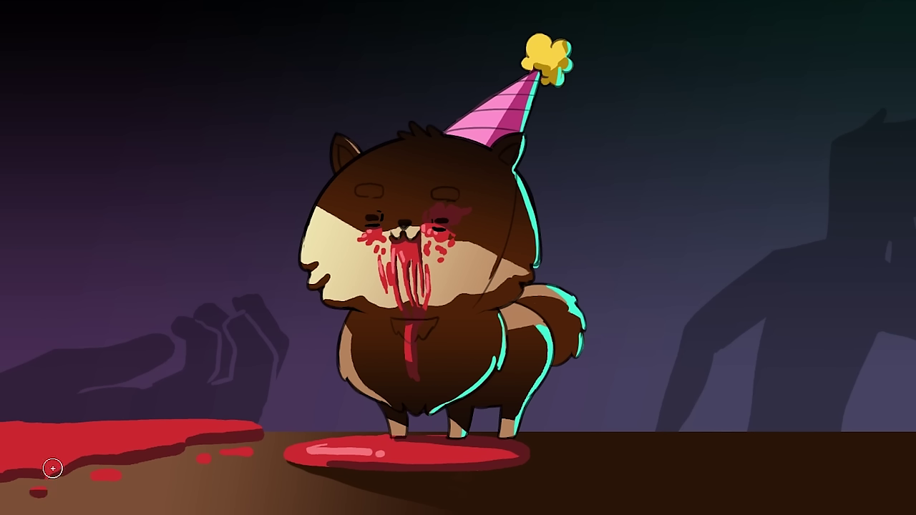
{"action": "left_click_drag", "start_coordinate": [93, 476], "coordinate": [119, 476]}
{"action": "left_click_drag", "start_coordinate": [197, 461], "coordinate": [249, 454]}
{"action": "left_click_drag", "start_coordinate": [214, 426], "coordinate": [1, 463]}
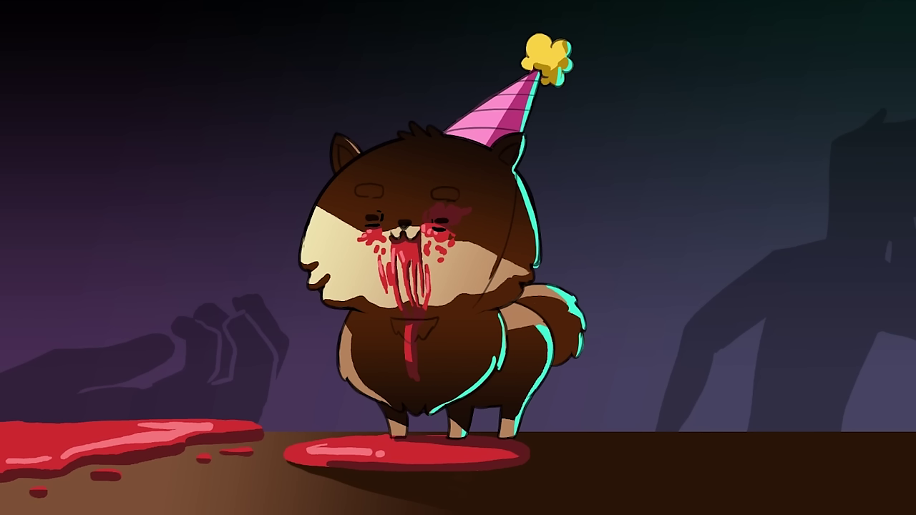
- Paint alternate stripes of the party hat purple (9e49c1), redoing the first stray stroke
{"action": "key", "text": "n"}
{"action": "left_click", "coordinate": [491, 113]}
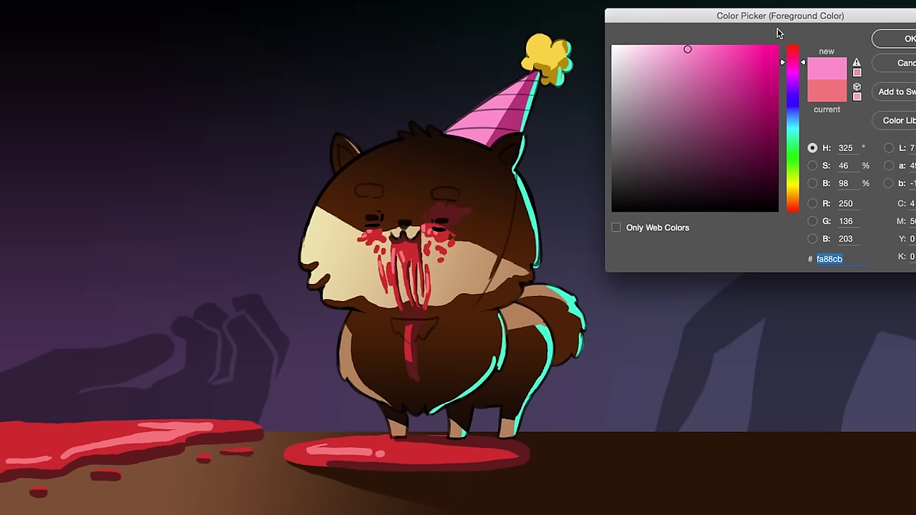
{"action": "left_click", "coordinate": [794, 169]}
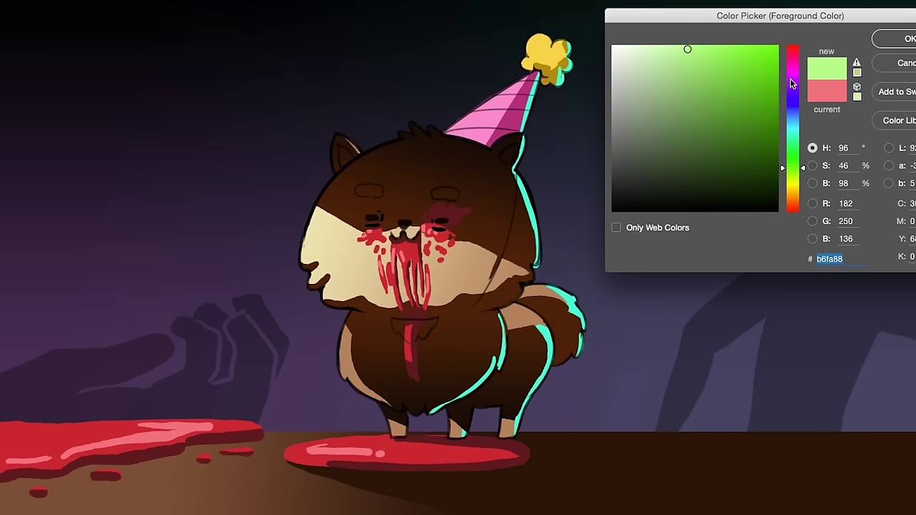
{"action": "left_click", "coordinate": [792, 82]}
{"action": "left_click", "coordinate": [706, 96]}
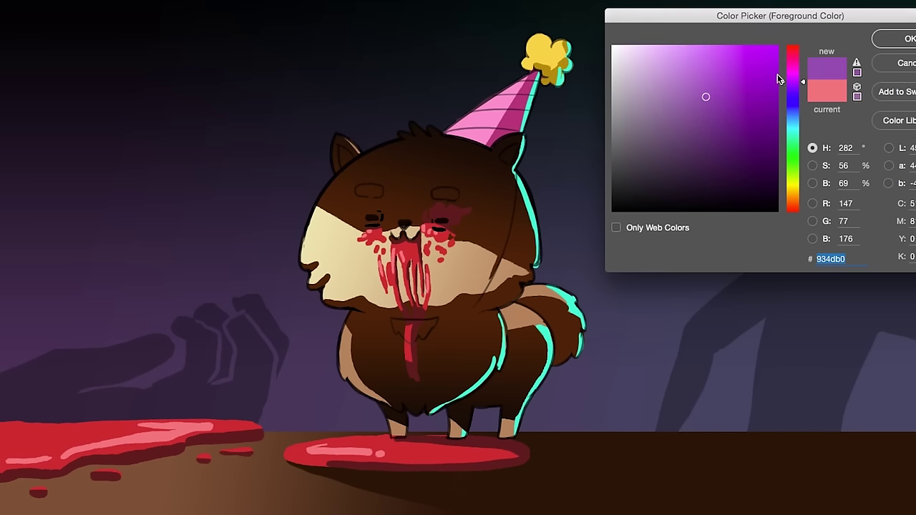
{"action": "left_click", "coordinate": [716, 85]}
{"action": "left_click", "coordinate": [895, 42]}
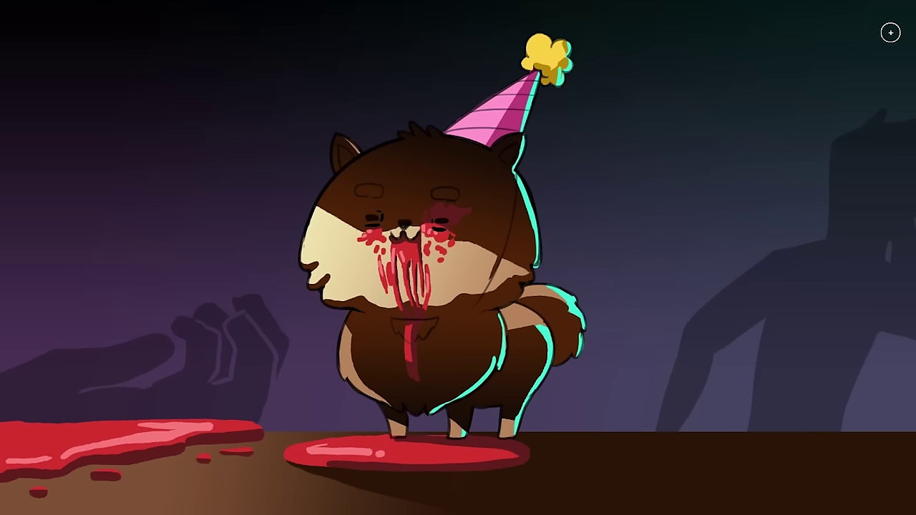
{"action": "left_click_drag", "start_coordinate": [527, 123], "coordinate": [529, 125]}
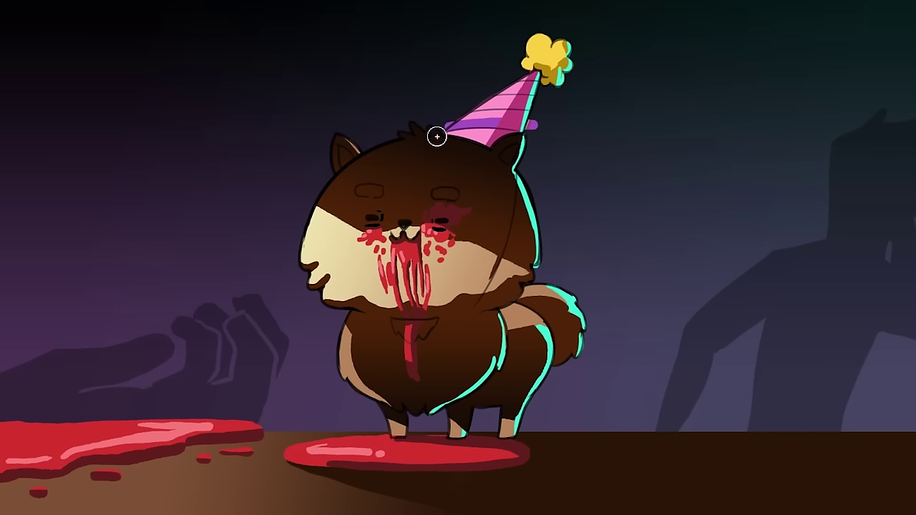
{"action": "key", "text": "ctrl+z"}
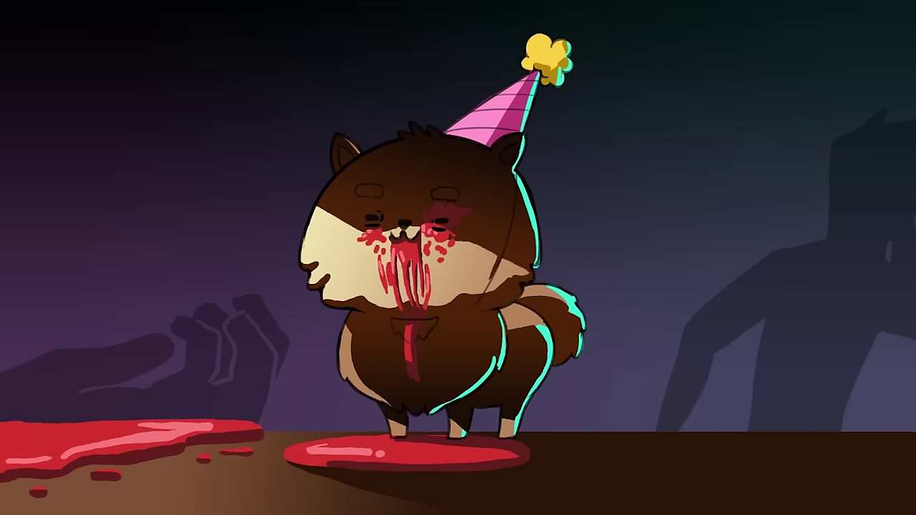
{"action": "mouse_move", "coordinate": [443, 131]}
{"action": "left_mouse_down"}
{"action": "mouse_move", "coordinate": [518, 117]}
{"action": "mouse_move", "coordinate": [472, 118]}
{"action": "mouse_move", "coordinate": [507, 115]}
{"action": "mouse_move", "coordinate": [470, 115]}
{"action": "left_mouse_up"}
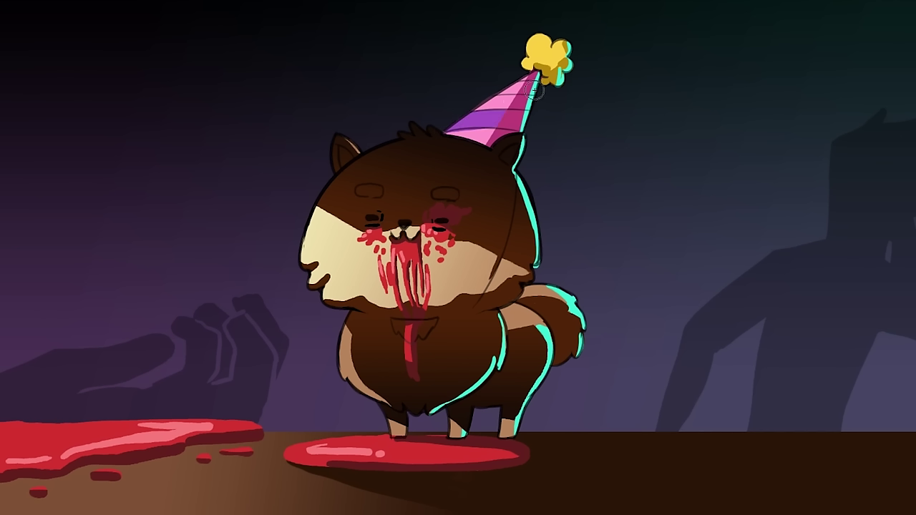
{"action": "left_click_drag", "start_coordinate": [534, 90], "coordinate": [504, 87]}
- Choose a darker purple and shade the purple stripes on the shadowed side of the party hat
{"action": "left_click", "coordinate": [3, 337]}
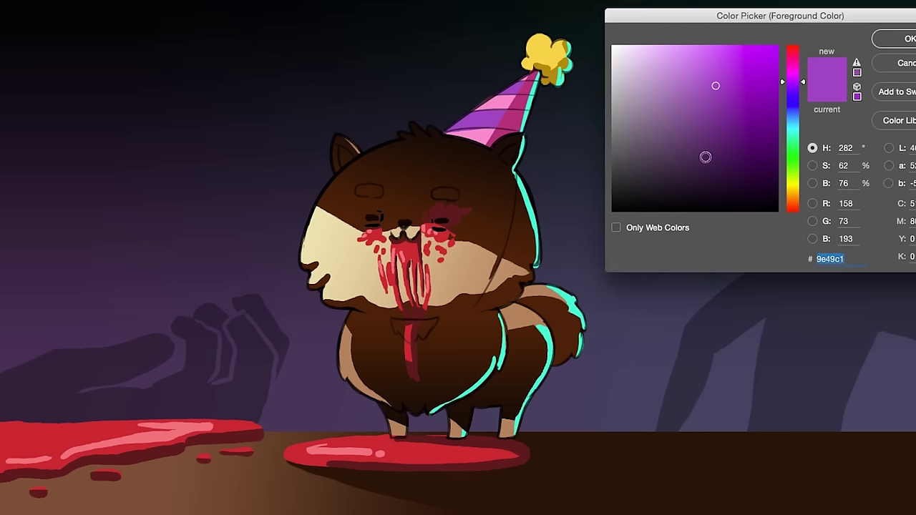
{"action": "left_click", "coordinate": [750, 146]}
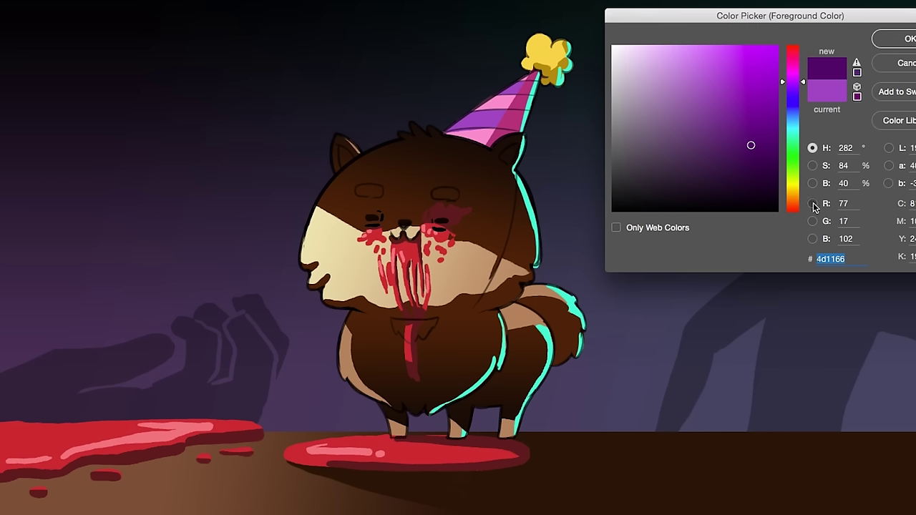
{"action": "key", "text": "Return"}
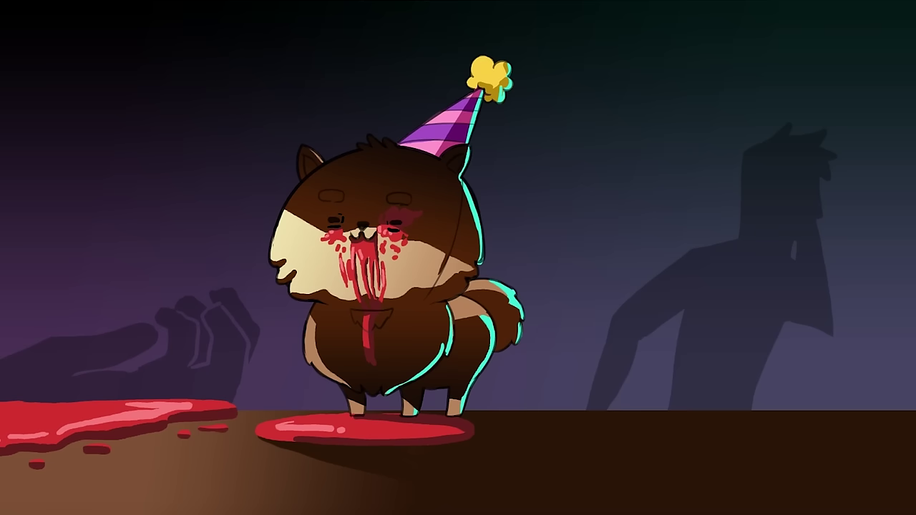
- Choose a muted grey-blue and paint a wide, sagging banner across the wall above the dog
{"action": "key", "text": "n"}
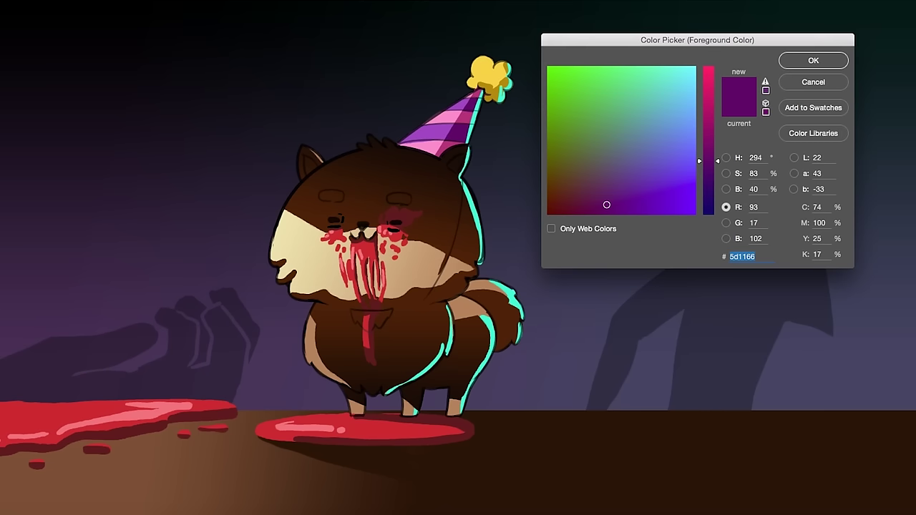
{"action": "left_click", "coordinate": [726, 158]}
{"action": "left_click_drag", "start_coordinate": [315, 43], "coordinate": [343, 118]}
{"action": "left_click_drag", "start_coordinate": [581, 151], "coordinate": [580, 147]}
{"action": "left_click", "coordinate": [806, 61]}
{"action": "left_click", "coordinate": [114, 166]}
{"action": "left_click", "coordinate": [601, 160]}
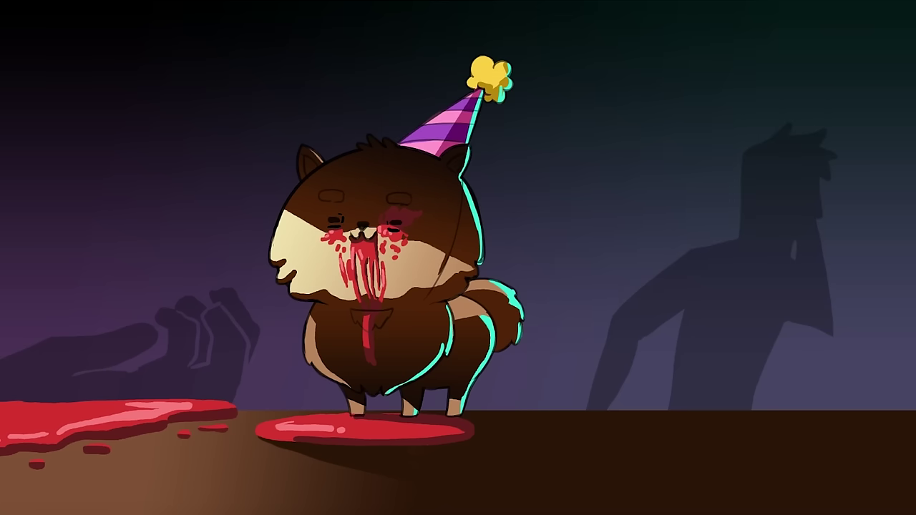
{"action": "left_click_drag", "start_coordinate": [184, 12], "coordinate": [164, 50]}
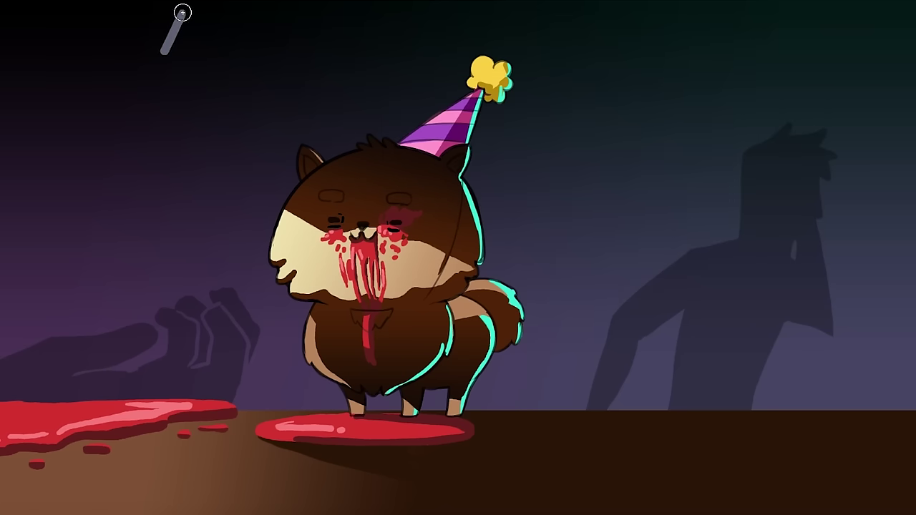
{"action": "mouse_move", "coordinate": [183, 15]}
{"action": "left_mouse_down"}
{"action": "mouse_move", "coordinate": [304, 33]}
{"action": "mouse_move", "coordinate": [500, 42]}
{"action": "mouse_move", "coordinate": [707, 26]}
{"action": "mouse_move", "coordinate": [761, 8]}
{"action": "mouse_move", "coordinate": [783, 36]}
{"action": "mouse_move", "coordinate": [779, 51]}
{"action": "mouse_move", "coordinate": [656, 80]}
{"action": "mouse_move", "coordinate": [447, 94]}
{"action": "mouse_move", "coordinate": [173, 52]}
{"action": "mouse_move", "coordinate": [180, 17]}
{"action": "mouse_move", "coordinate": [159, 62]}
{"action": "mouse_move", "coordinate": [352, 112]}
{"action": "mouse_move", "coordinate": [495, 127]}
{"action": "mouse_move", "coordinate": [652, 110]}
{"action": "mouse_move", "coordinate": [770, 71]}
{"action": "mouse_move", "coordinate": [784, 55]}
{"action": "mouse_move", "coordinate": [764, 34]}
{"action": "mouse_move", "coordinate": [782, 59]}
{"action": "mouse_move", "coordinate": [609, 111]}
{"action": "mouse_move", "coordinate": [631, 81]}
{"action": "mouse_move", "coordinate": [649, 92]}
{"action": "mouse_move", "coordinate": [430, 115]}
{"action": "mouse_move", "coordinate": [279, 91]}
{"action": "mouse_move", "coordinate": [185, 63]}
{"action": "mouse_move", "coordinate": [183, 26]}
{"action": "mouse_move", "coordinate": [329, 48]}
{"action": "mouse_move", "coordinate": [692, 42]}
{"action": "mouse_move", "coordinate": [766, 22]}
{"action": "mouse_move", "coordinate": [535, 52]}
{"action": "mouse_move", "coordinate": [200, 36]}
{"action": "mouse_move", "coordinate": [186, 43]}
{"action": "mouse_move", "coordinate": [266, 56]}
{"action": "mouse_move", "coordinate": [437, 50]}
{"action": "mouse_move", "coordinate": [219, 44]}
{"action": "mouse_move", "coordinate": [230, 59]}
{"action": "mouse_move", "coordinate": [705, 69]}
{"action": "mouse_move", "coordinate": [755, 45]}
{"action": "mouse_move", "coordinate": [282, 66]}
{"action": "mouse_move", "coordinate": [678, 47]}
{"action": "mouse_move", "coordinate": [734, 62]}
{"action": "mouse_move", "coordinate": [766, 55]}
{"action": "mouse_move", "coordinate": [437, 103]}
{"action": "mouse_move", "coordinate": [591, 47]}
{"action": "mouse_move", "coordinate": [345, 51]}
{"action": "mouse_move", "coordinate": [176, 17]}
{"action": "left_mouse_up"}
- Delete the surplus strip along the banner's upper edge, deselect, and clean up the edge's curve
{"action": "key", "text": "w"}
{"action": "left_click", "coordinate": [279, 33]}
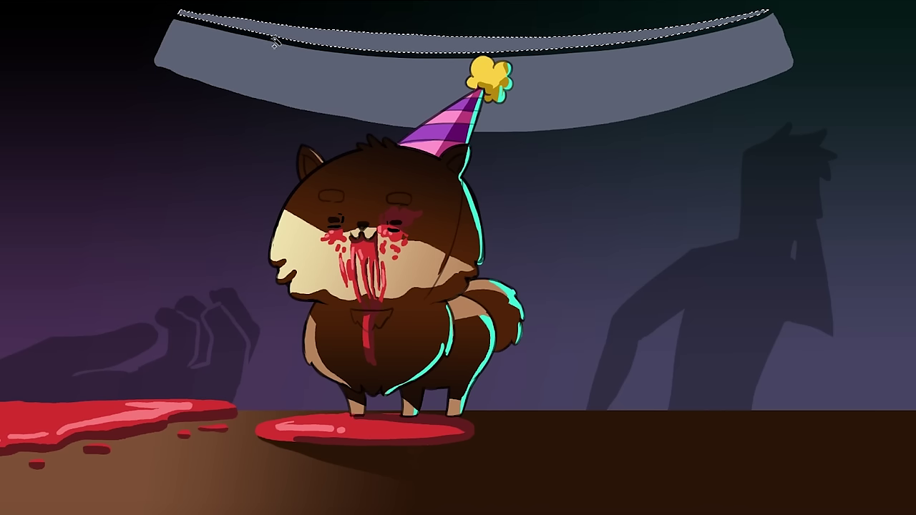
{"action": "key", "text": "Delete"}
{"action": "key", "text": "ctrl+d"}
{"action": "mouse_move", "coordinate": [774, 18]}
{"action": "left_mouse_down"}
{"action": "mouse_move", "coordinate": [613, 54]}
{"action": "mouse_move", "coordinate": [469, 63]}
{"action": "mouse_move", "coordinate": [350, 56]}
{"action": "mouse_move", "coordinate": [125, 13]}
{"action": "left_mouse_up"}
{"action": "key", "text": "ctrl+z"}
{"action": "key", "text": "ctrl+z"}
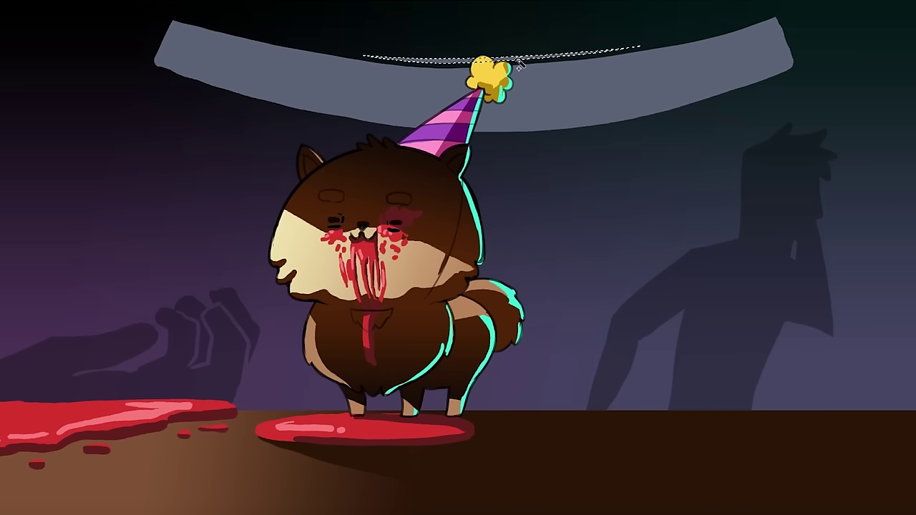
- Add a short hanging ribbon tail beneath each end of the banner and tidy the gaps between them
{"action": "mouse_move", "coordinate": [161, 77]}
{"action": "left_mouse_down"}
{"action": "mouse_move", "coordinate": [163, 140]}
{"action": "mouse_move", "coordinate": [179, 122]}
{"action": "mouse_move", "coordinate": [177, 93]}
{"action": "mouse_move", "coordinate": [167, 78]}
{"action": "mouse_move", "coordinate": [171, 117]}
{"action": "mouse_move", "coordinate": [157, 76]}
{"action": "left_mouse_up"}
{"action": "mouse_move", "coordinate": [780, 75]}
{"action": "left_mouse_down"}
{"action": "mouse_move", "coordinate": [776, 96]}
{"action": "mouse_move", "coordinate": [785, 97]}
{"action": "mouse_move", "coordinate": [772, 84]}
{"action": "mouse_move", "coordinate": [791, 119]}
{"action": "left_mouse_up"}
{"action": "key", "text": "e"}
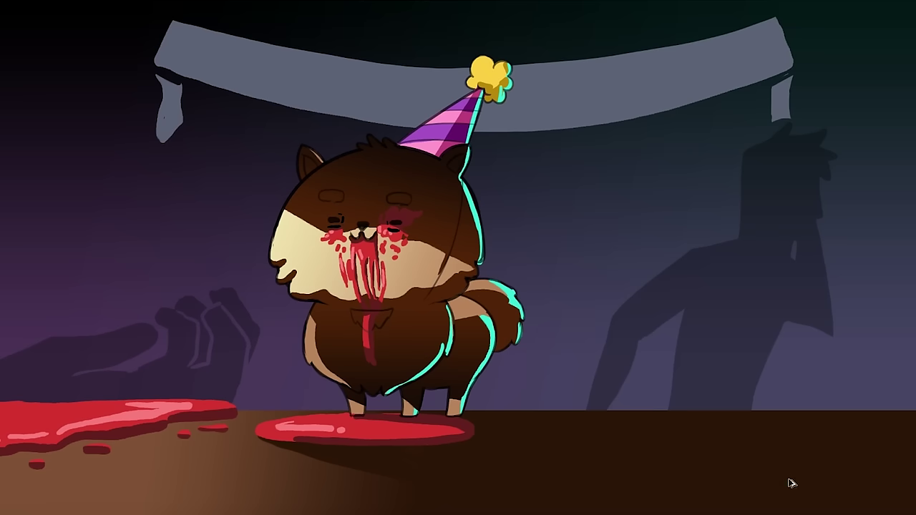
- Set the colour to dark slate 1f252f, undo the first test strokes, and hand-letter "HAPPY" on the banner
{"action": "key", "text": "n"}
{"action": "left_click", "coordinate": [597, 188]}
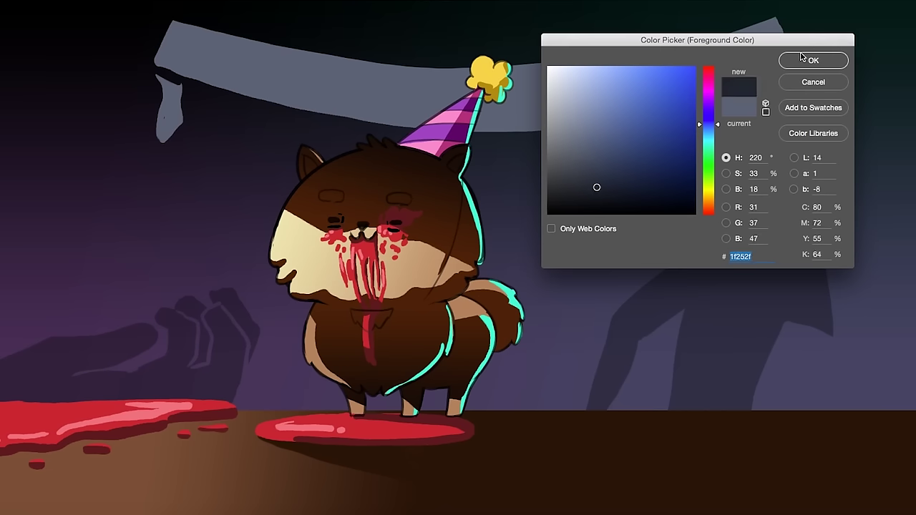
{"action": "left_click", "coordinate": [804, 56]}
{"action": "mouse_move", "coordinate": [194, 42]}
{"action": "left_mouse_down"}
{"action": "mouse_move", "coordinate": [186, 67]}
{"action": "mouse_move", "coordinate": [204, 55]}
{"action": "left_mouse_up"}
{"action": "key", "text": "ctrl+z"}
{"action": "key", "text": "ctrl+z"}
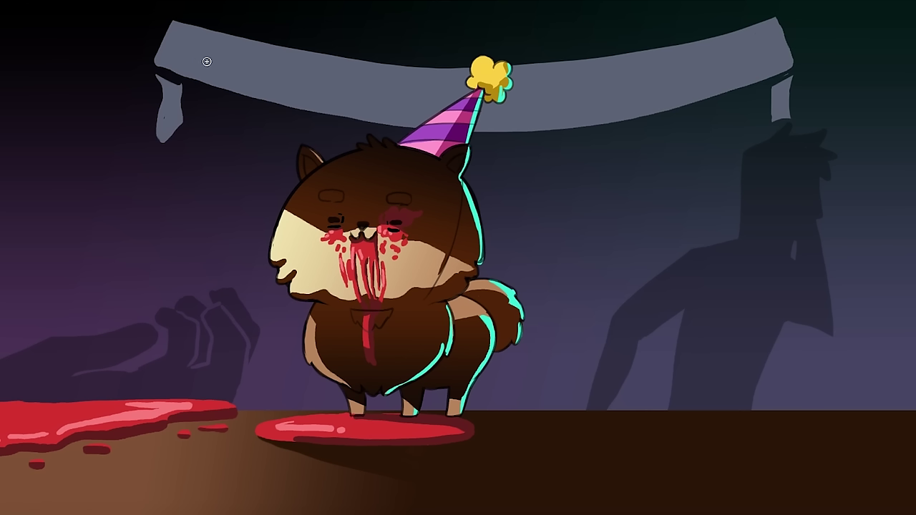
{"action": "mouse_move", "coordinate": [179, 54]}
{"action": "left_mouse_down"}
{"action": "mouse_move", "coordinate": [206, 52]}
{"action": "mouse_move", "coordinate": [200, 67]}
{"action": "mouse_move", "coordinate": [234, 89]}
{"action": "left_mouse_up"}
{"action": "mouse_move", "coordinate": [236, 57]}
{"action": "left_mouse_down"}
{"action": "mouse_move", "coordinate": [270, 63]}
{"action": "mouse_move", "coordinate": [262, 94]}
{"action": "left_mouse_up"}
{"action": "left_click_drag", "start_coordinate": [270, 60], "coordinate": [273, 79]}
- Hand-letter "BORTHDAY!" along the rest of the banner, passing behind the party hat
{"action": "mouse_move", "coordinate": [370, 75]}
{"action": "left_mouse_down"}
{"action": "mouse_move", "coordinate": [371, 115]}
{"action": "mouse_move", "coordinate": [382, 94]}
{"action": "left_mouse_up"}
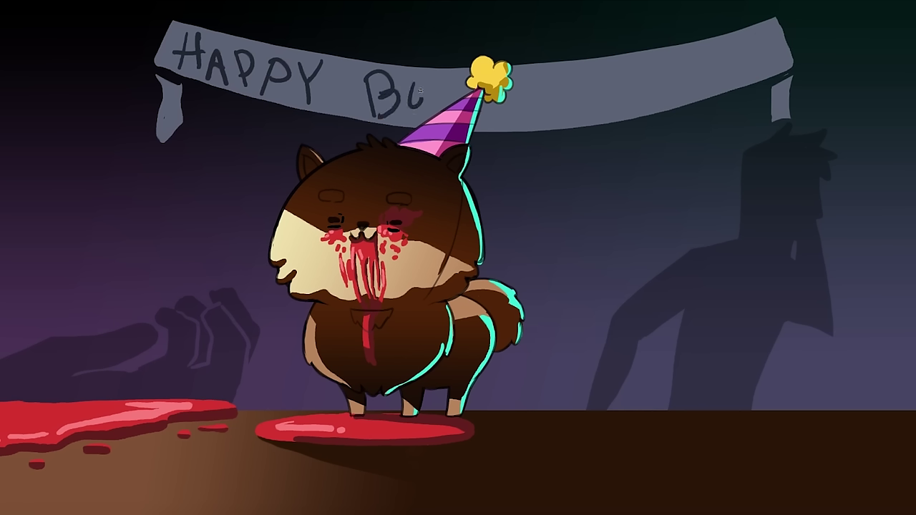
{"action": "left_click_drag", "start_coordinate": [435, 82], "coordinate": [434, 112]}
{"action": "left_click_drag", "start_coordinate": [432, 82], "coordinate": [442, 93]}
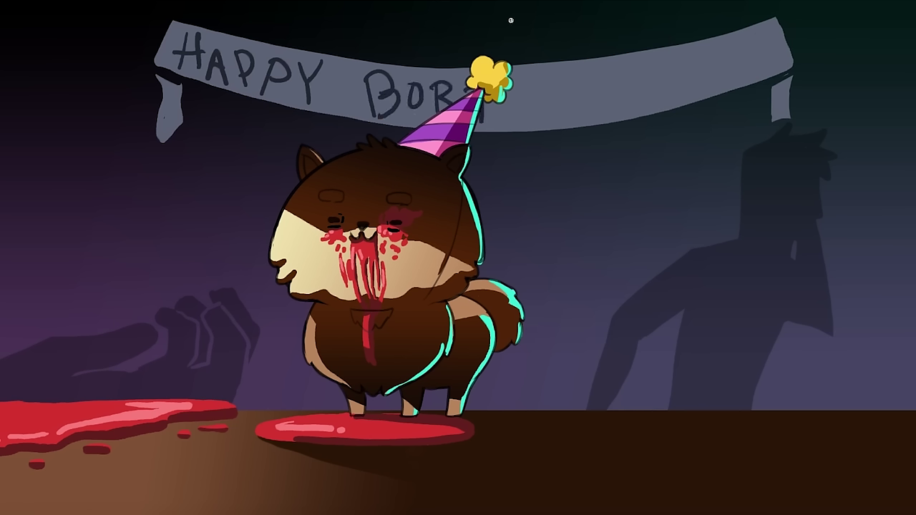
{"action": "mouse_move", "coordinate": [517, 76]}
{"action": "left_mouse_down"}
{"action": "mouse_move", "coordinate": [510, 106]}
{"action": "mouse_move", "coordinate": [542, 93]}
{"action": "left_mouse_up"}
{"action": "mouse_move", "coordinate": [537, 80]}
{"action": "left_mouse_down"}
{"action": "mouse_move", "coordinate": [539, 118]}
{"action": "mouse_move", "coordinate": [554, 129]}
{"action": "left_mouse_up"}
{"action": "left_click_drag", "start_coordinate": [587, 76], "coordinate": [578, 124]}
{"action": "left_click_drag", "start_coordinate": [589, 75], "coordinate": [599, 115]}
{"action": "left_click_drag", "start_coordinate": [607, 72], "coordinate": [621, 96]}
{"action": "left_click_drag", "start_coordinate": [632, 76], "coordinate": [614, 125]}
{"action": "left_click_drag", "start_coordinate": [649, 57], "coordinate": [646, 87]}
{"action": "left_click", "coordinate": [647, 96]}
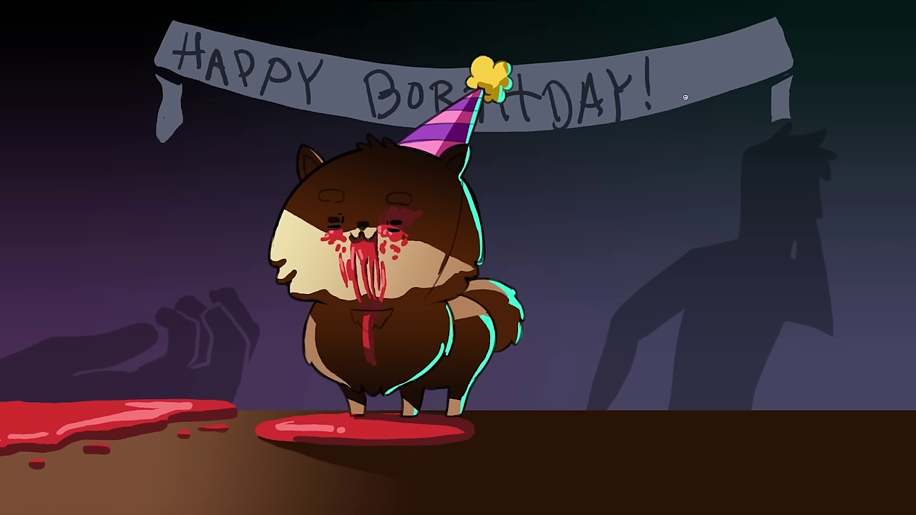
- Paint translucent red blood splatters after the exclamation mark, between the two words and on one ribbon tail
{"action": "mouse_move", "coordinate": [673, 87]}
{"action": "left_mouse_down"}
{"action": "mouse_move", "coordinate": [673, 111]}
{"action": "mouse_move", "coordinate": [684, 106]}
{"action": "left_mouse_up"}
{"action": "mouse_move", "coordinate": [666, 67]}
{"action": "left_mouse_down"}
{"action": "mouse_move", "coordinate": [664, 102]}
{"action": "mouse_move", "coordinate": [693, 95]}
{"action": "left_mouse_up"}
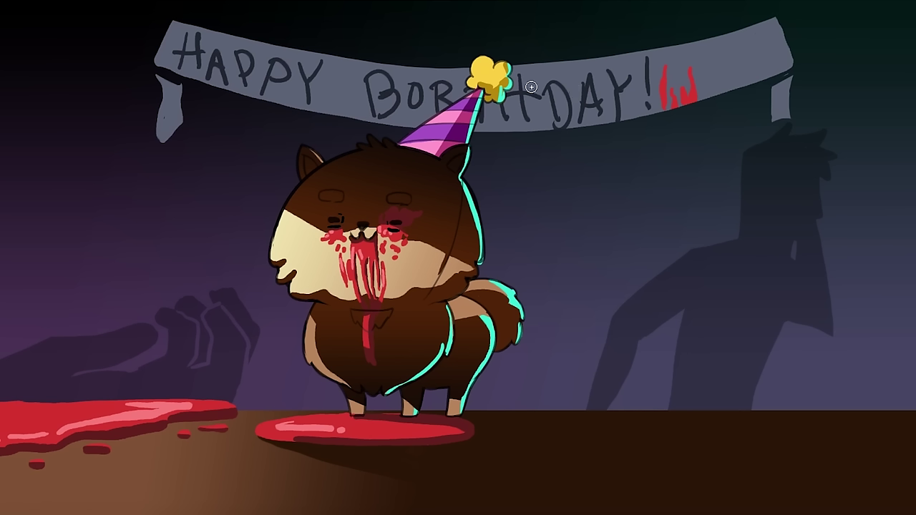
{"action": "mouse_move", "coordinate": [343, 108]}
{"action": "left_mouse_down"}
{"action": "mouse_move", "coordinate": [377, 111]}
{"action": "mouse_move", "coordinate": [371, 122]}
{"action": "mouse_move", "coordinate": [352, 121]}
{"action": "mouse_move", "coordinate": [357, 100]}
{"action": "mouse_move", "coordinate": [365, 102]}
{"action": "mouse_move", "coordinate": [336, 114]}
{"action": "left_mouse_up"}
{"action": "mouse_move", "coordinate": [174, 82]}
{"action": "left_mouse_down"}
{"action": "mouse_move", "coordinate": [176, 111]}
{"action": "mouse_move", "coordinate": [173, 93]}
{"action": "left_mouse_up"}
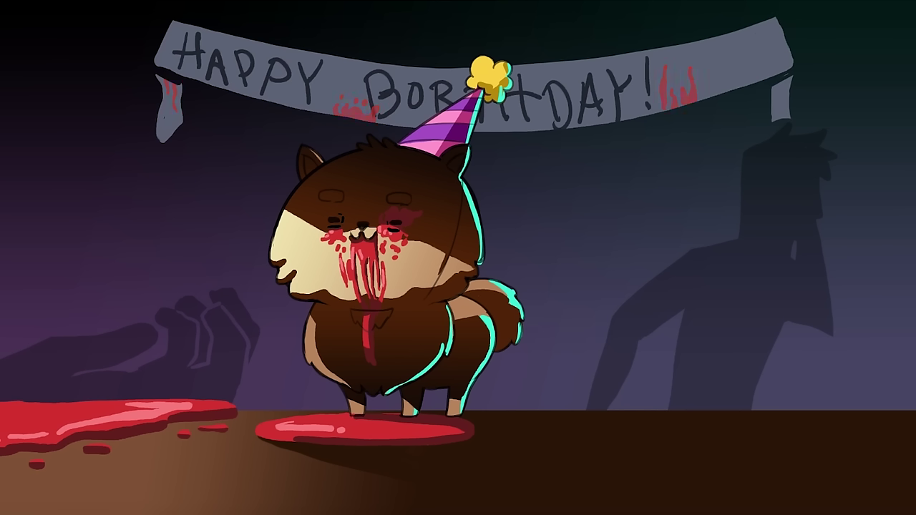
{"action": "mouse_move", "coordinate": [701, 82]}
{"action": "left_mouse_down"}
{"action": "mouse_move", "coordinate": [716, 60]}
{"action": "mouse_move", "coordinate": [703, 100]}
{"action": "left_mouse_up"}
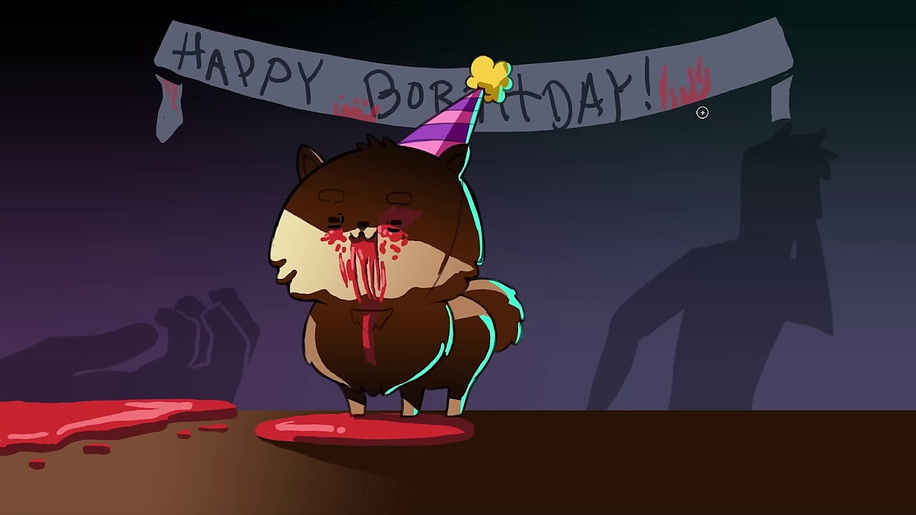